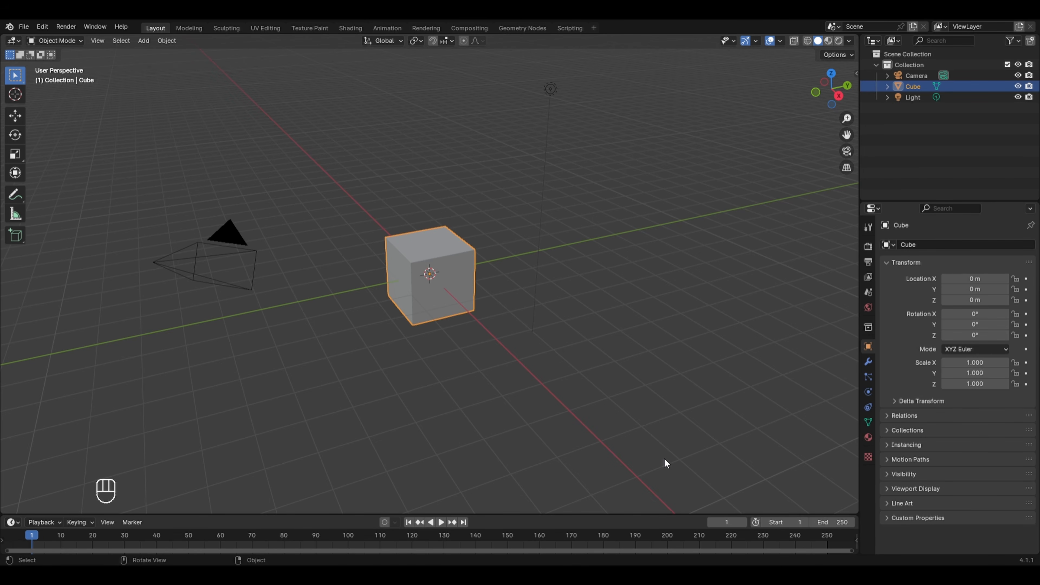
Open the cube's modifier properties and view the modifiers available to add
left_click(864, 361)
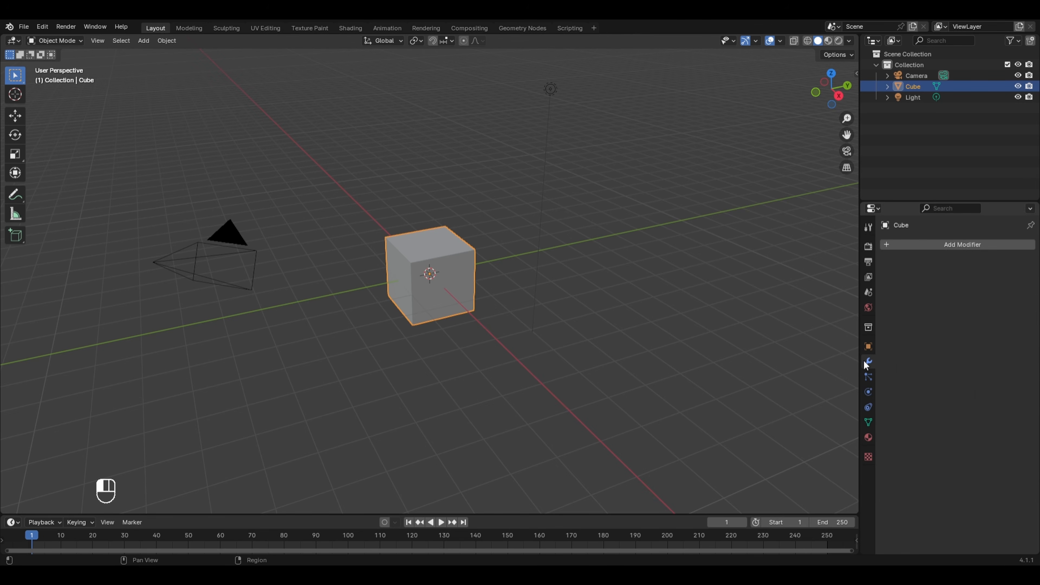
left_click(978, 245)
mouse_move(962, 291)
Subdivide the entire cube mesh with 4 cuts in Edit Mode and return to Object Mode
key("Tab")
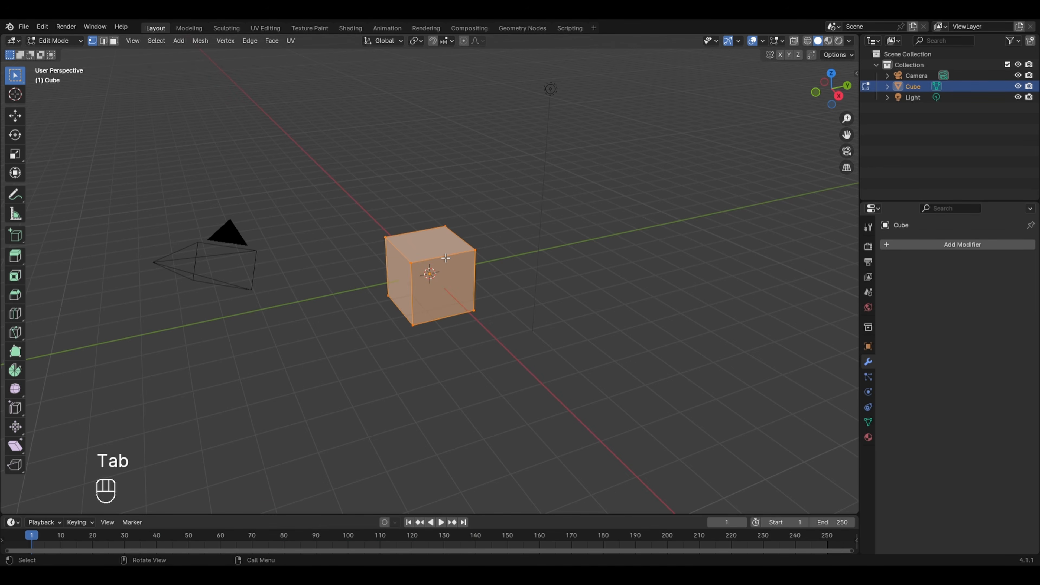
right_click(431, 252)
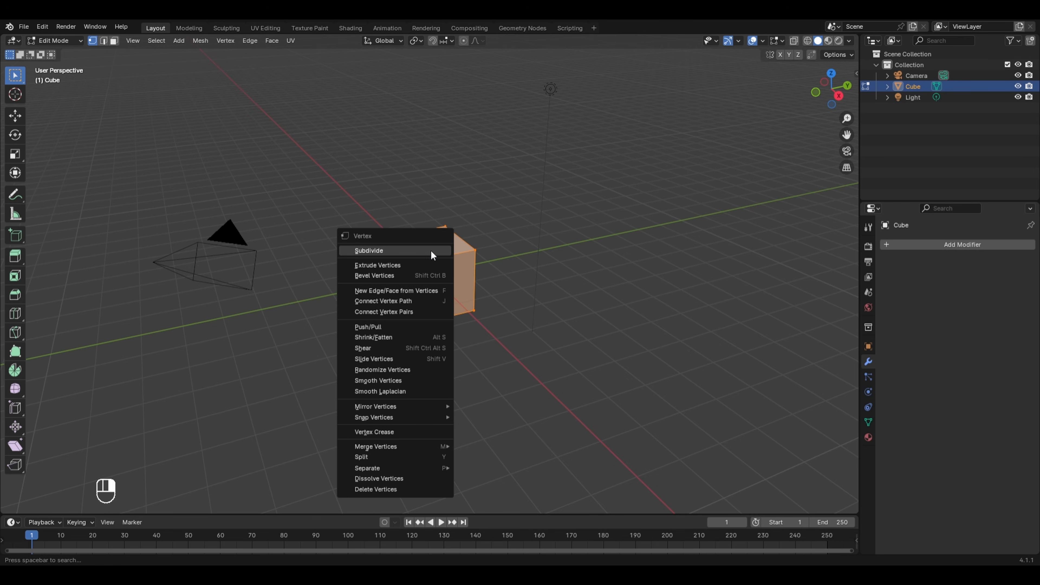
left_click(431, 250)
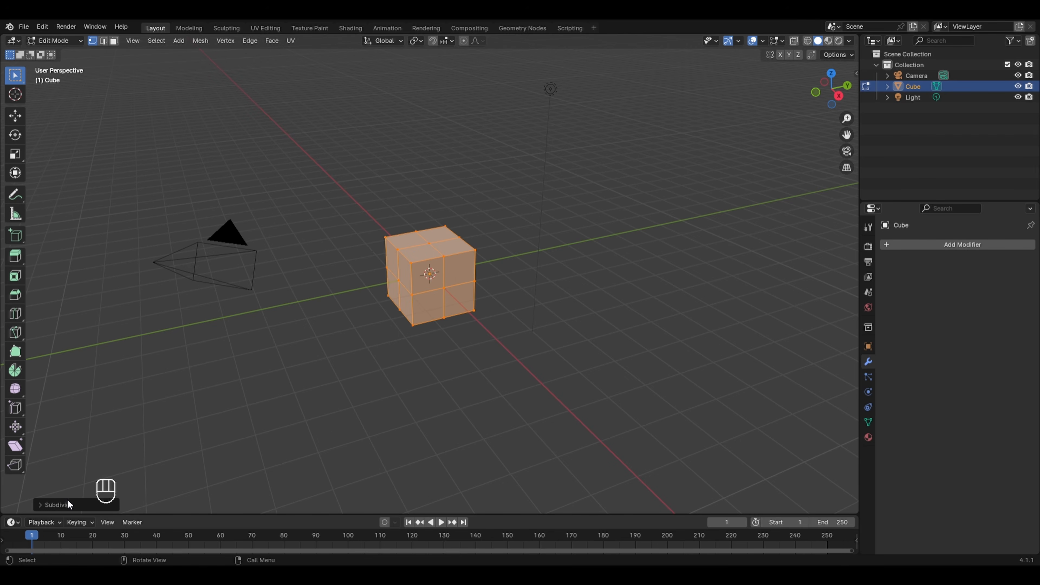
left_click(176, 431)
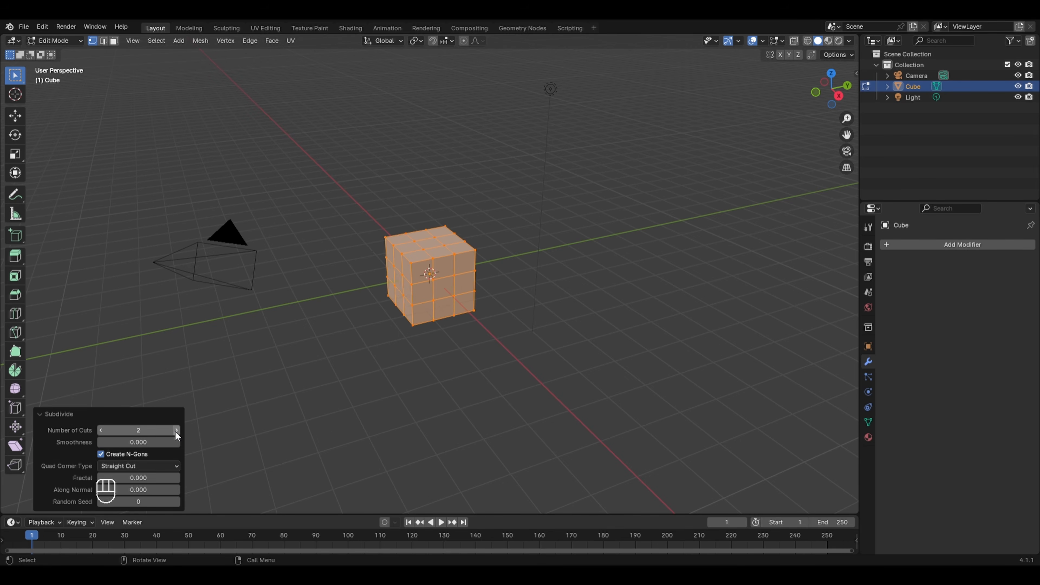
left_click(176, 431)
left_click(175, 431)
key("Tab")
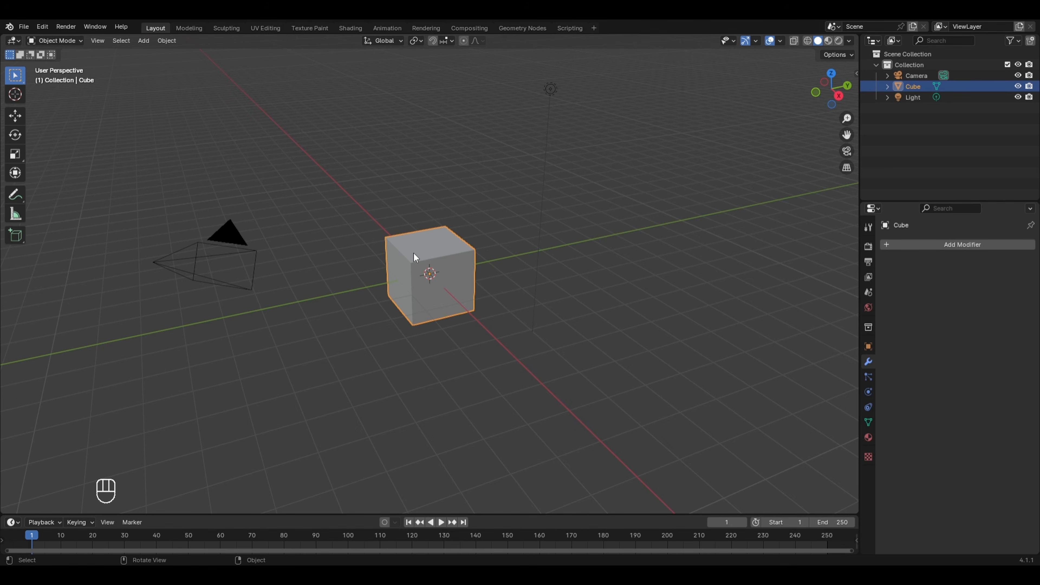
key("Tab")
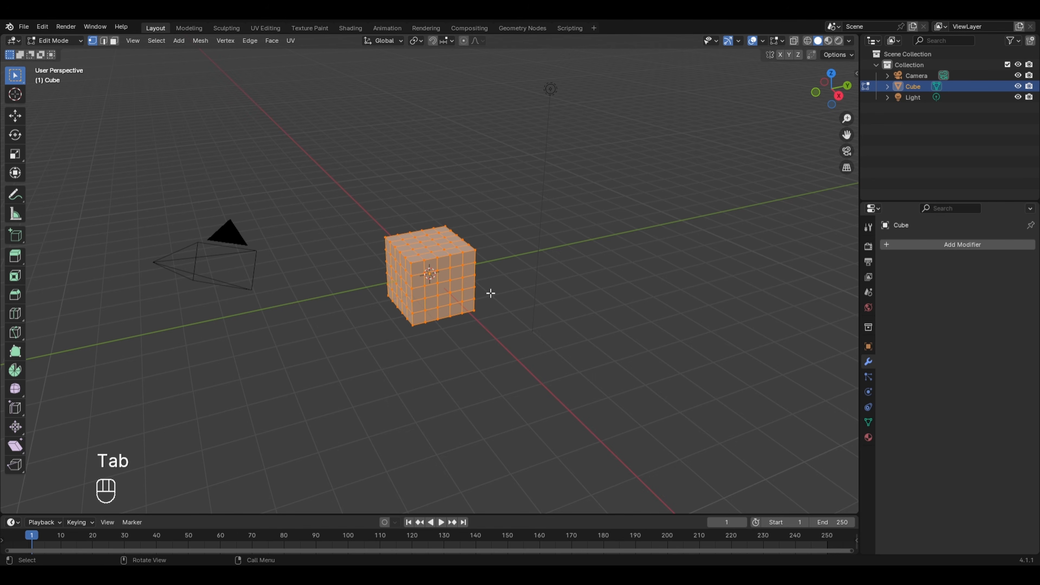
key("Tab")
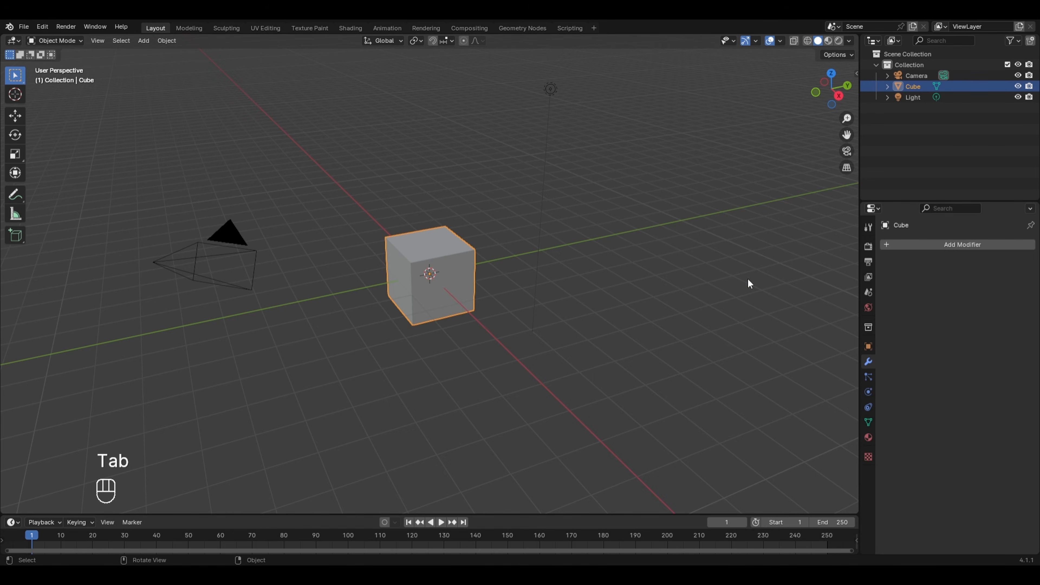
Add a Cast deform modifier to the cube, using the Sphere shape
left_click(987, 247)
mouse_move(954, 298)
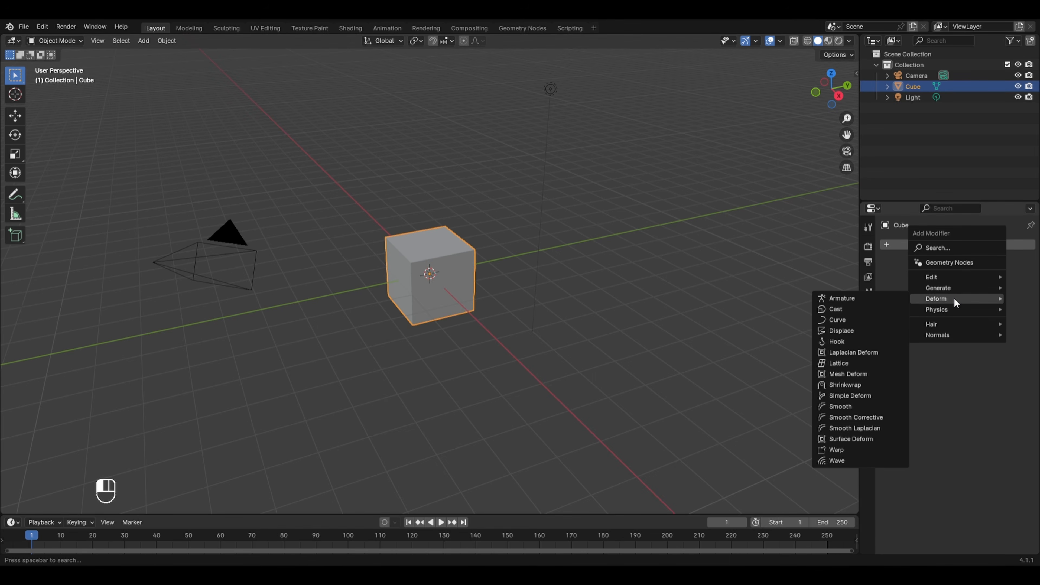
left_click(857, 310)
middle_click_drag(426, 348, 385, 351)
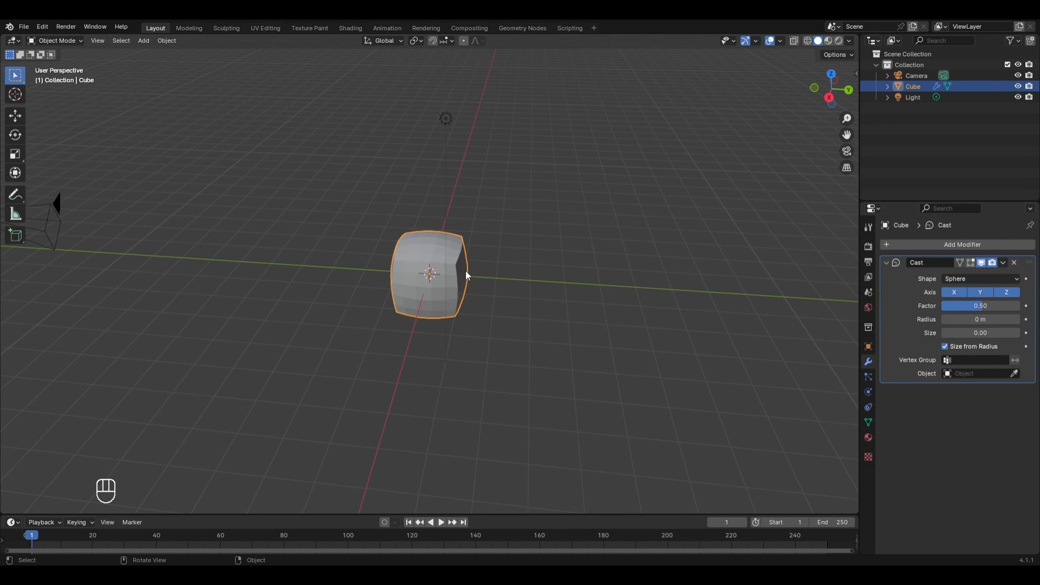
left_click(962, 278)
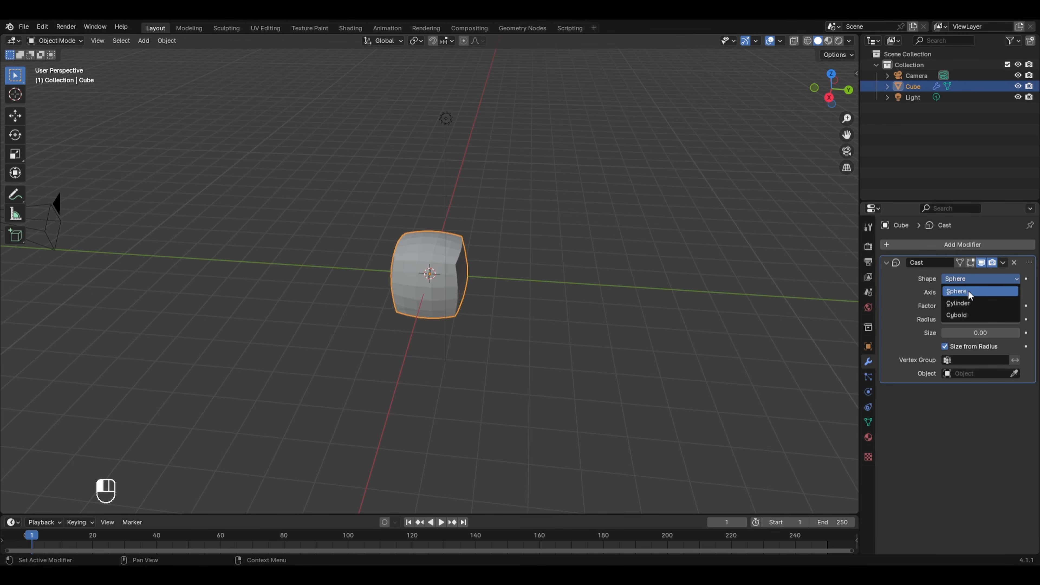
left_click(968, 290)
middle_click_drag(520, 264, 570, 264)
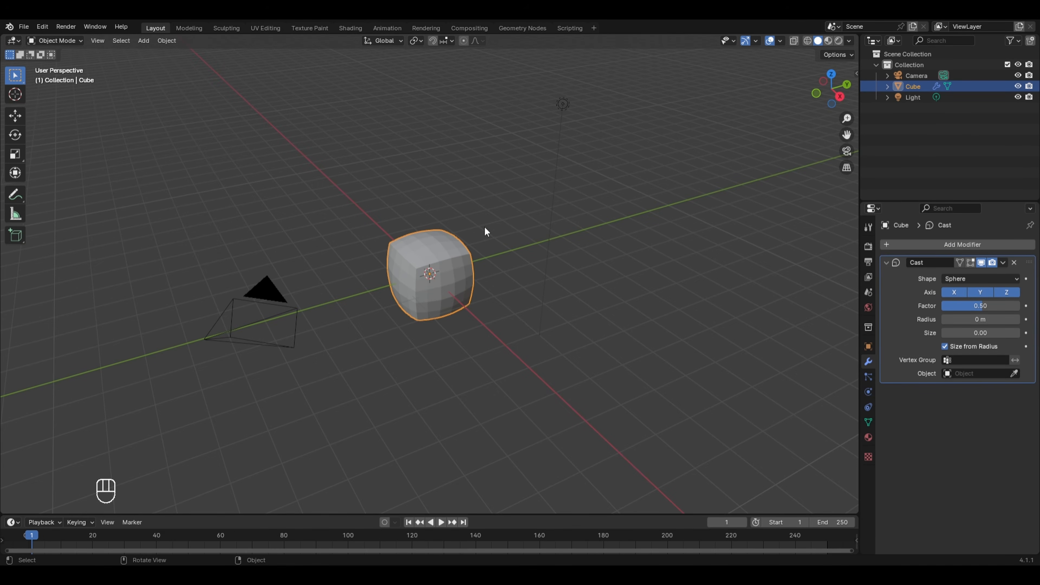
Set the cube's Cast modifier factor to 1
left_click(971, 305)
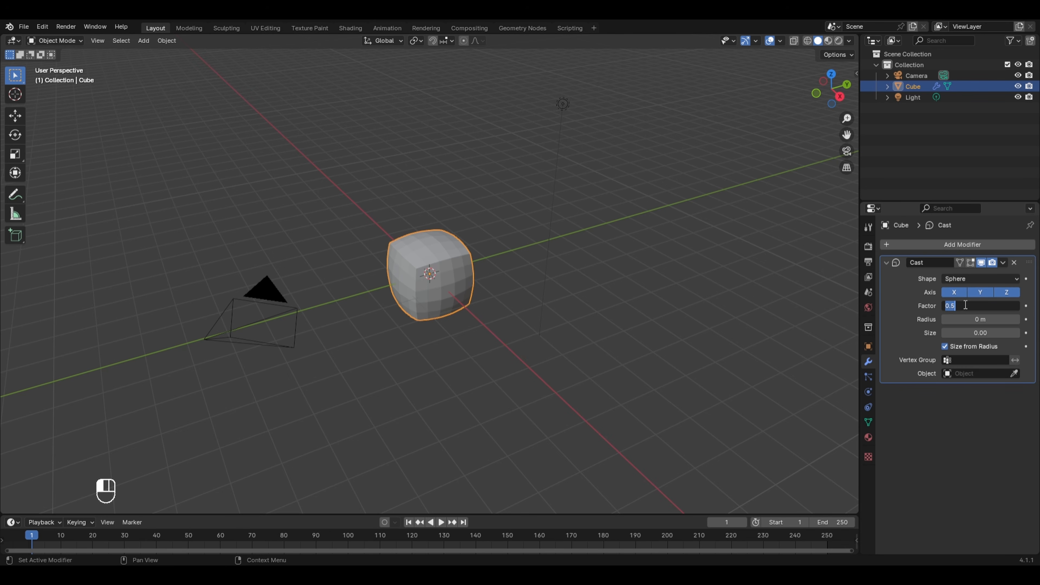
type("1")
key("Return")
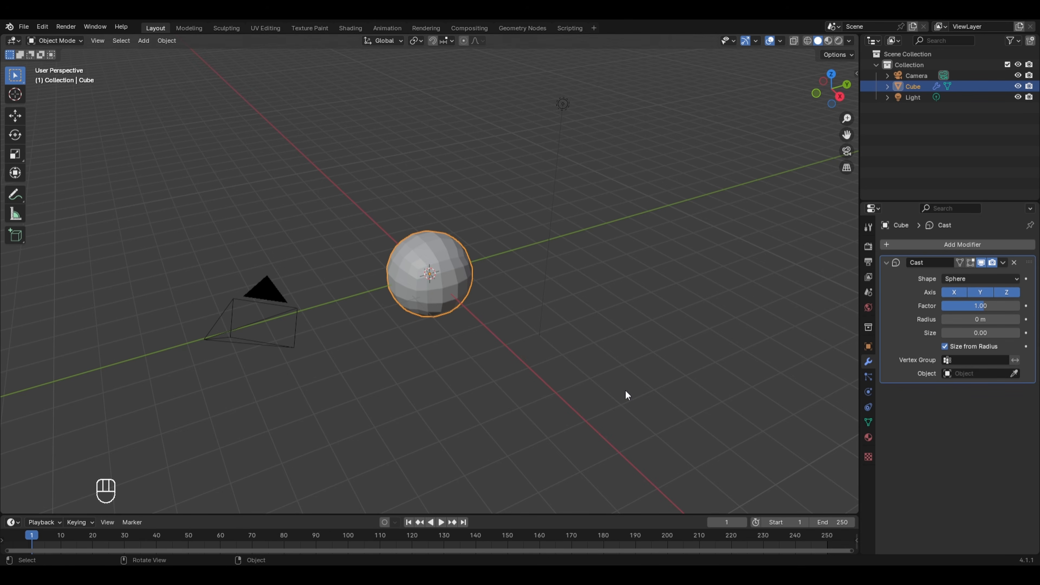
middle_click_drag(626, 395, 734, 343)
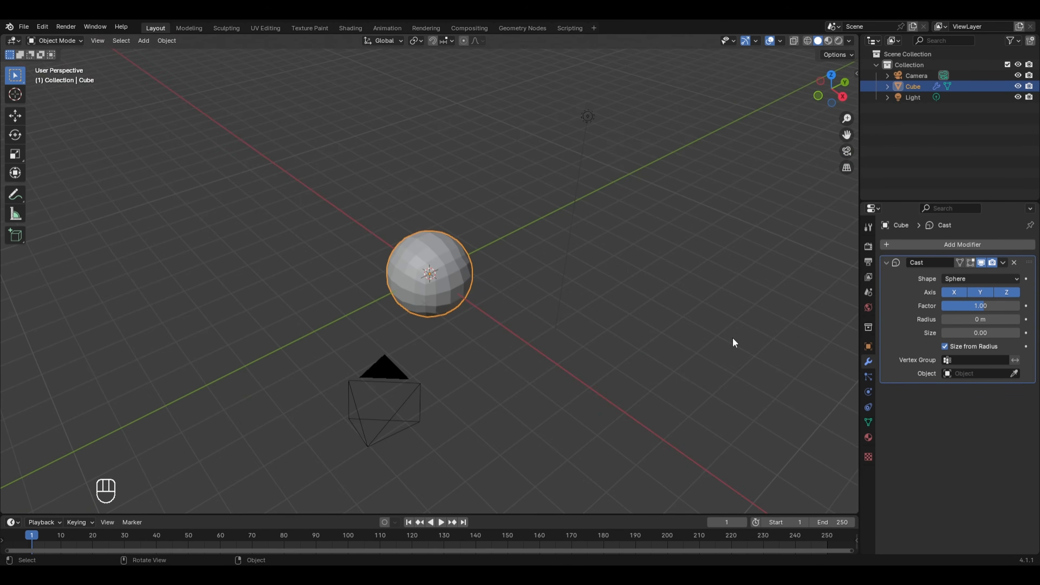
Try a Cast factor of 3.45 on the cube, then restore the factor to 1
left_click_drag(975, 306, 999, 307)
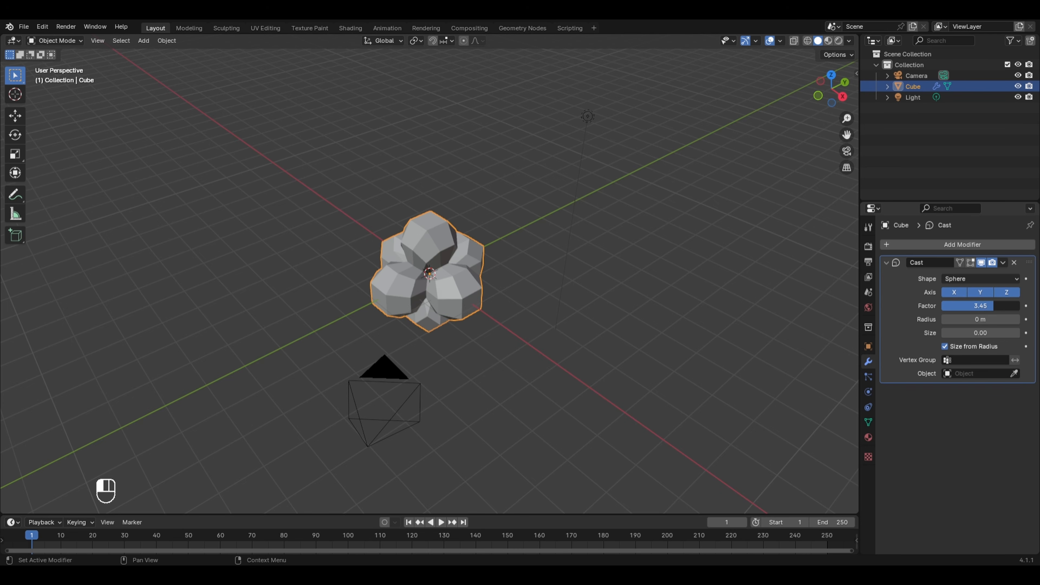
middle_click_drag(743, 356, 785, 365)
left_click(981, 307)
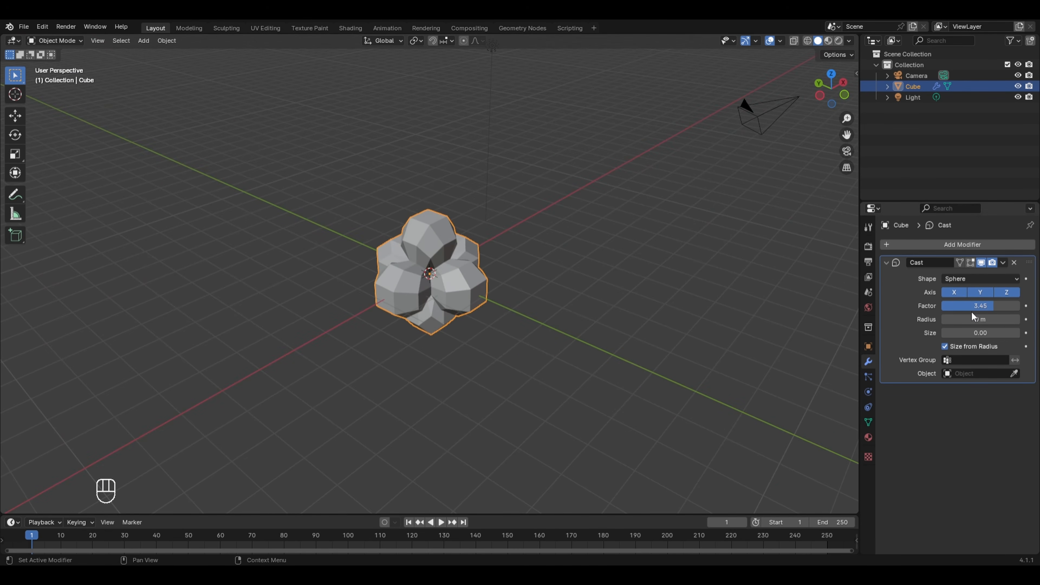
type("1")
key("Return")
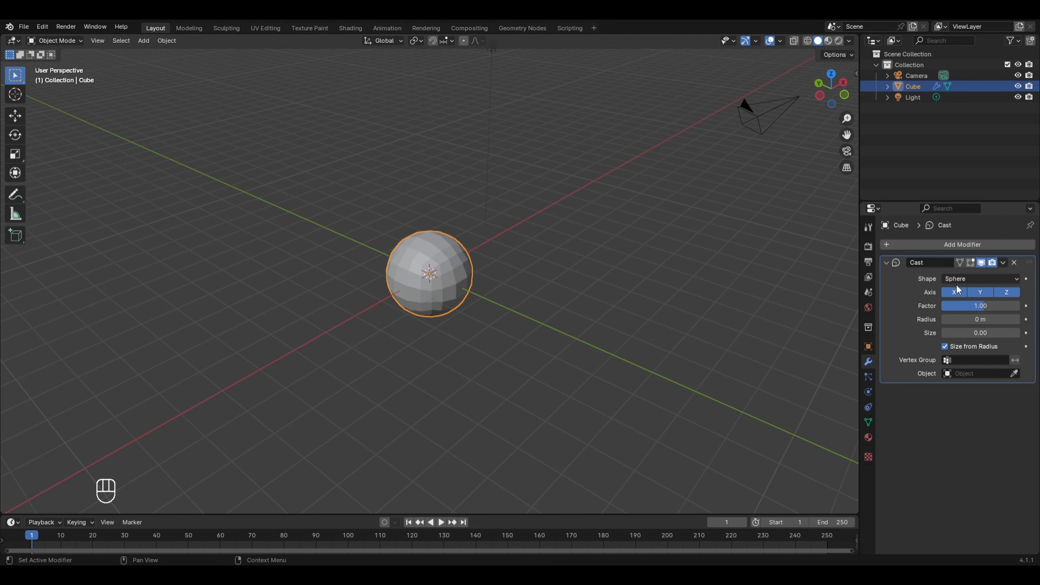
Change the cube's Cast shape to Cylinder
left_click(964, 278)
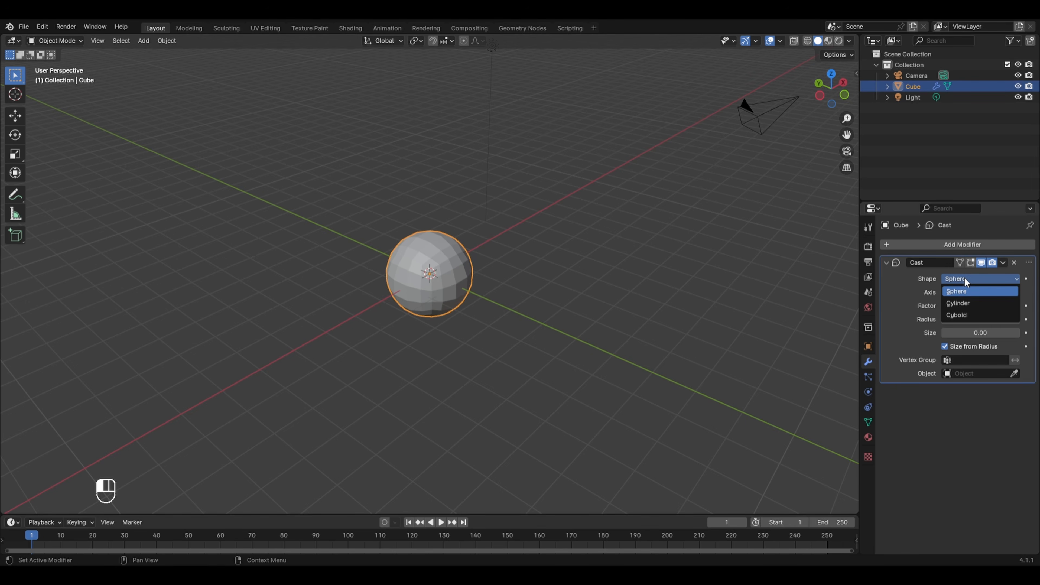
left_click(963, 302)
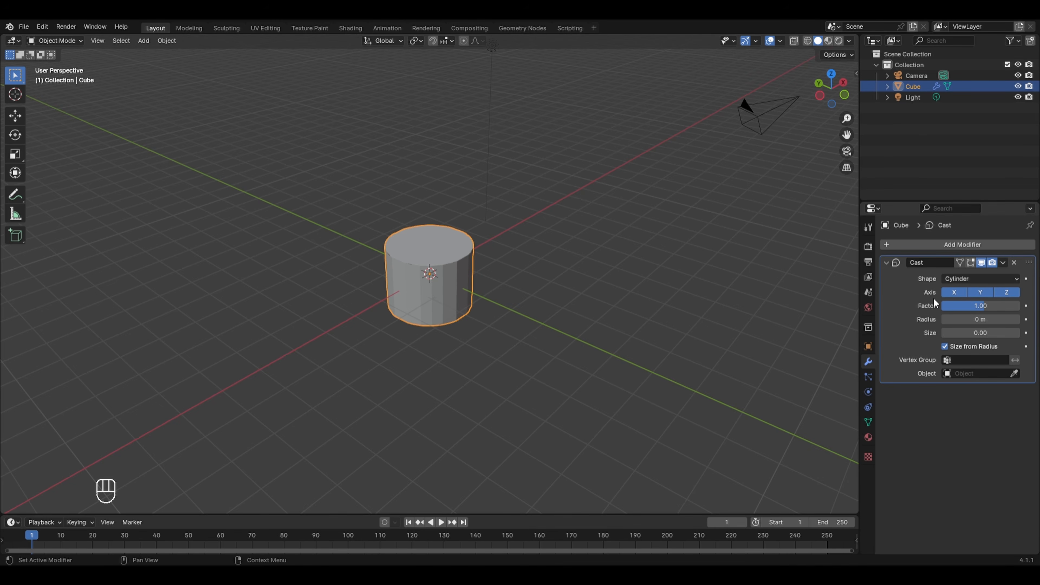
Delete the cube and add a Monkey mesh at the world origin in its place
key("x")
left_click(453, 240)
key("shift+a")
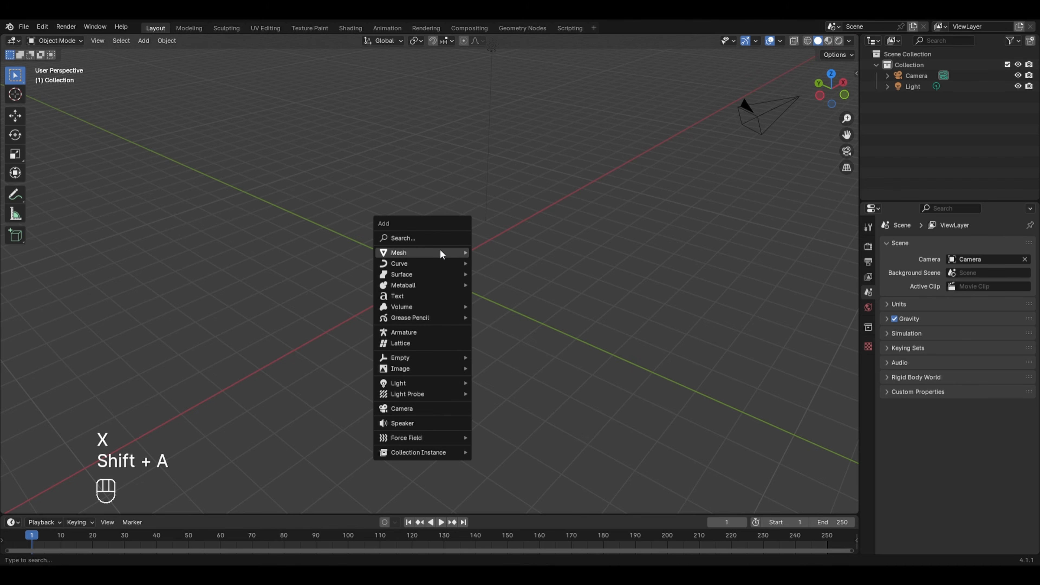
mouse_move(441, 254)
left_click(504, 352)
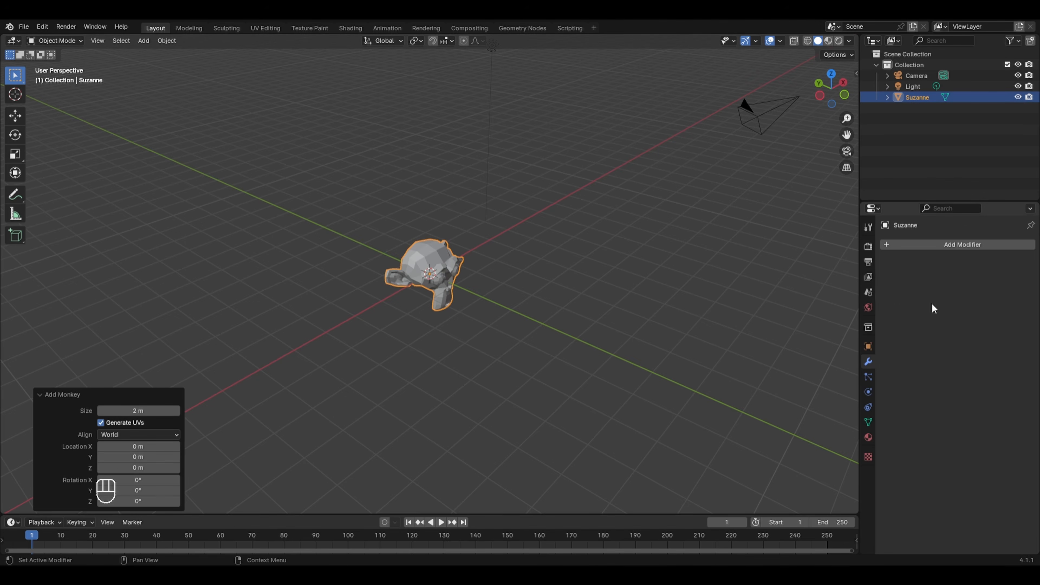
Add a Cast deform modifier to the monkey mesh
left_click(985, 247)
mouse_move(975, 248)
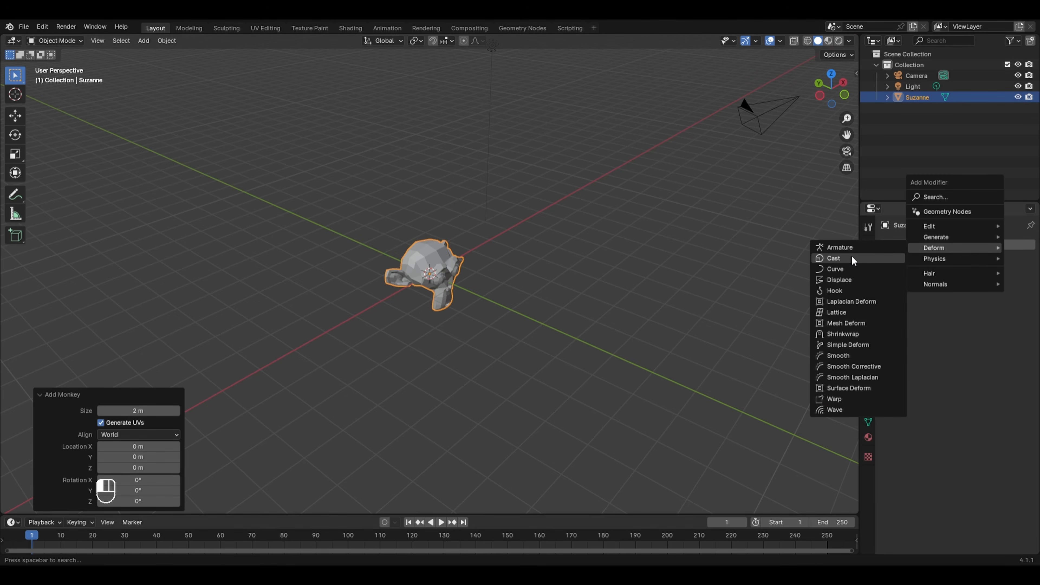
left_click(836, 258)
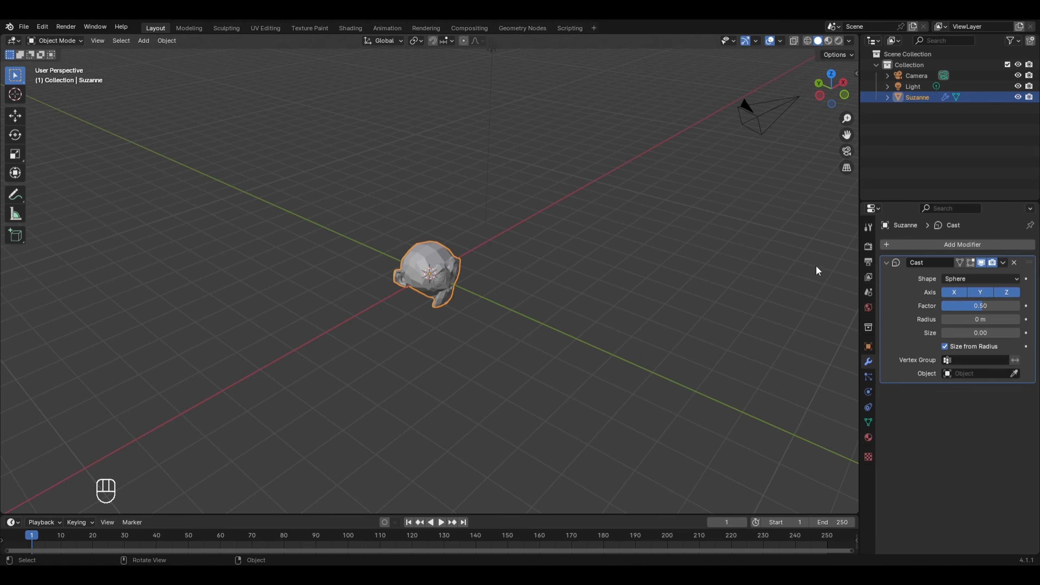
Set the monkey's Cast factor to 0 and keyframe it at frame 1
left_click(982, 305)
type("0")
key("Return")
middle_click_drag(758, 316, 692, 306)
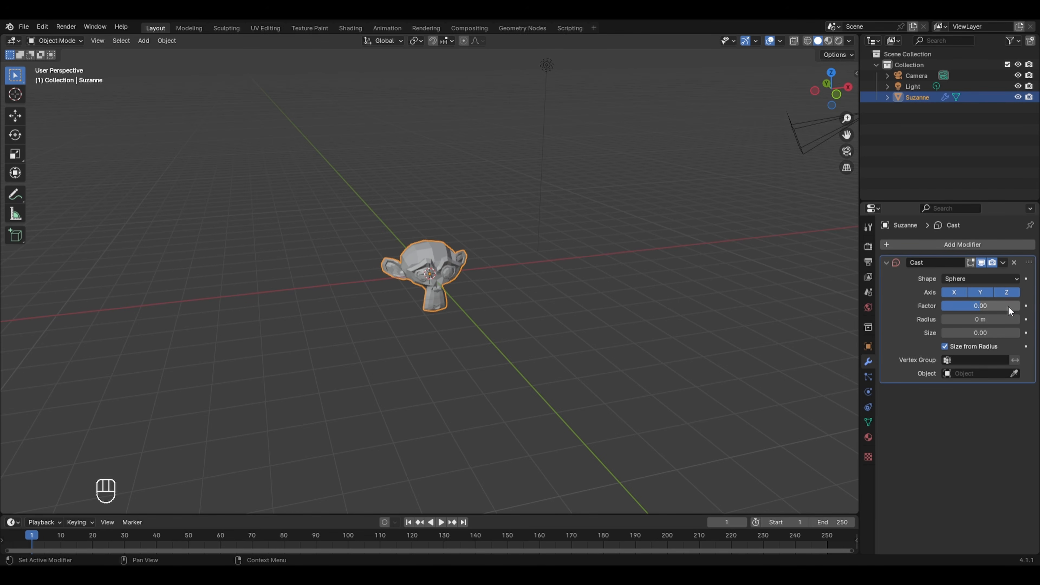
left_click(1027, 307)
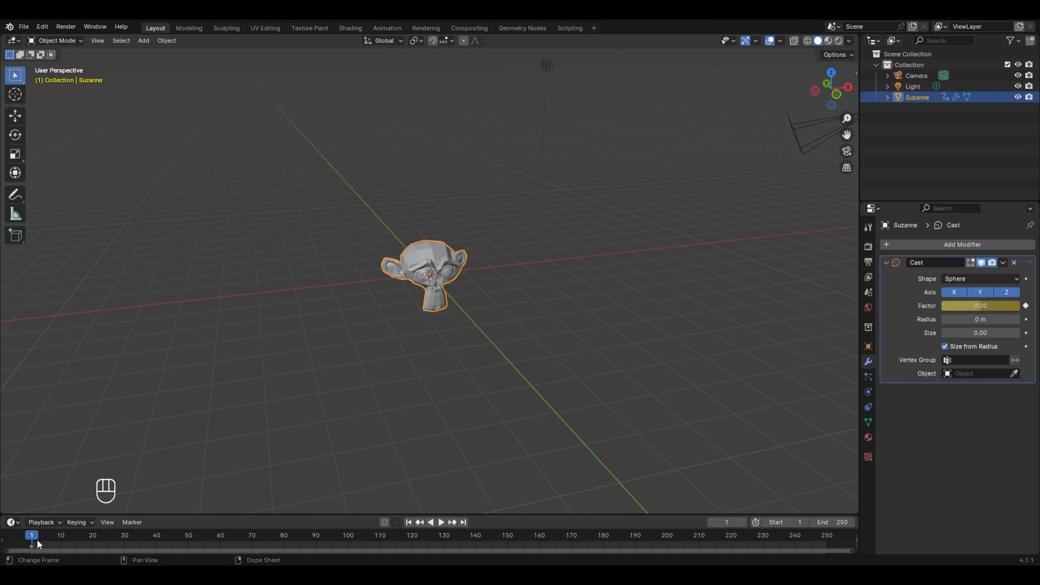
Enlarge the timeline, then set the monkey's Cast factor to 1 and keyframe it at frame 100
left_click_drag(183, 513, 193, 392)
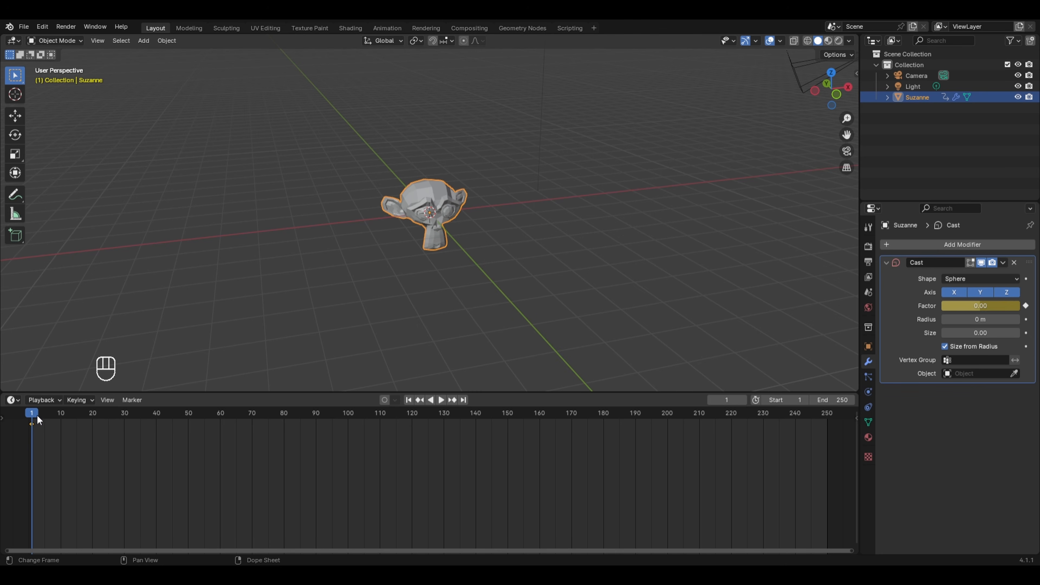
left_click_drag(36, 415, 348, 415)
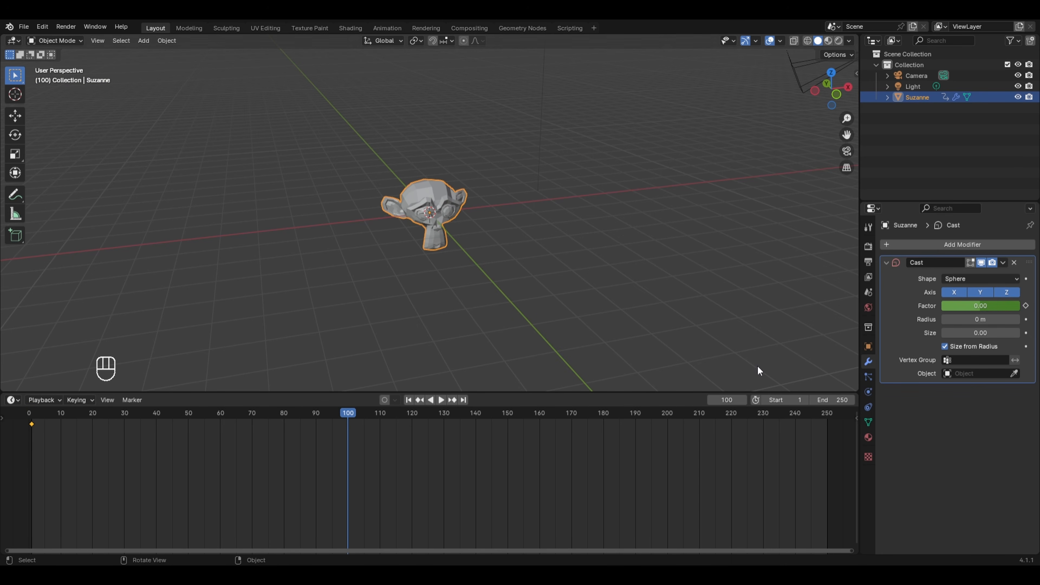
double_click(987, 307)
type("1")
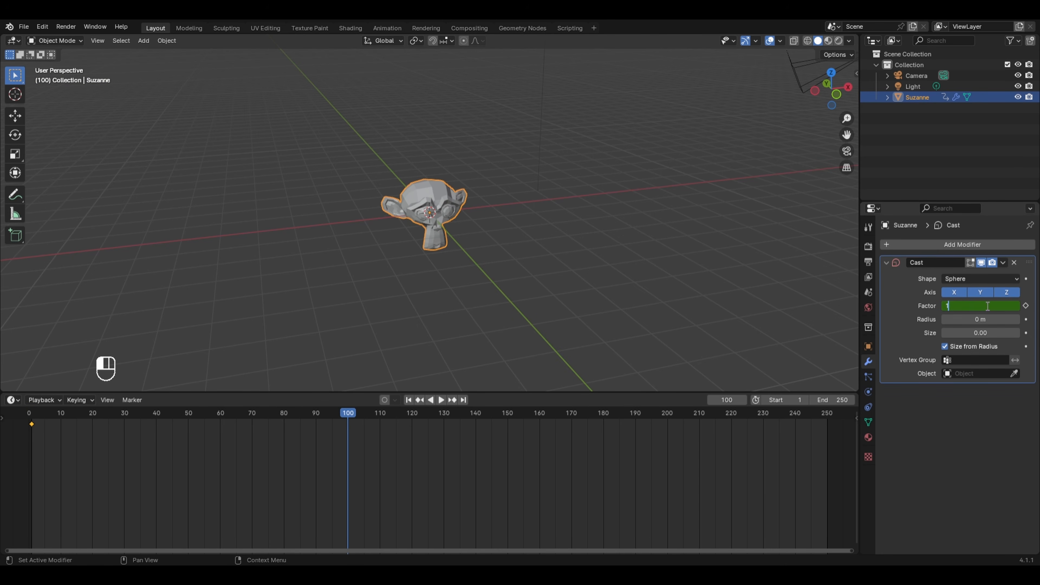
key("Return")
left_click(1026, 306)
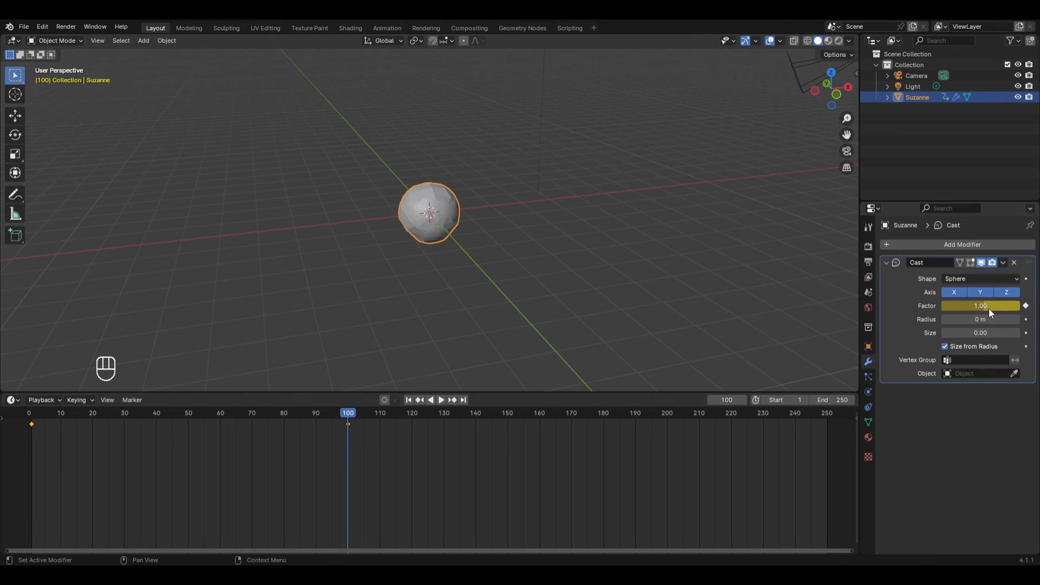
Scrub between the two Cast factor keyframes and play the animation from the start to review the morph
key("shift+Left")
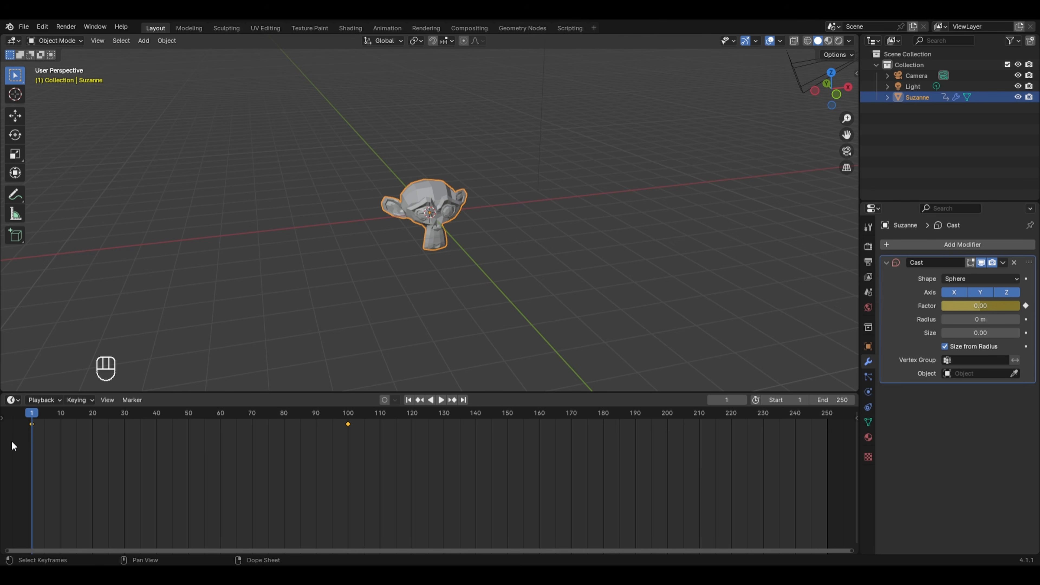
left_click_drag(34, 414, 173, 414)
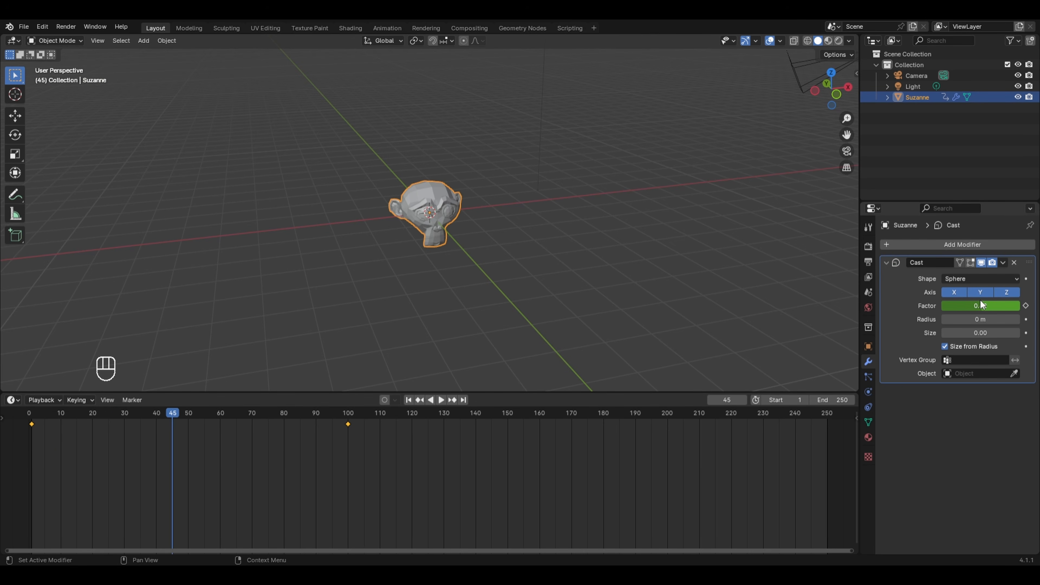
key("Up")
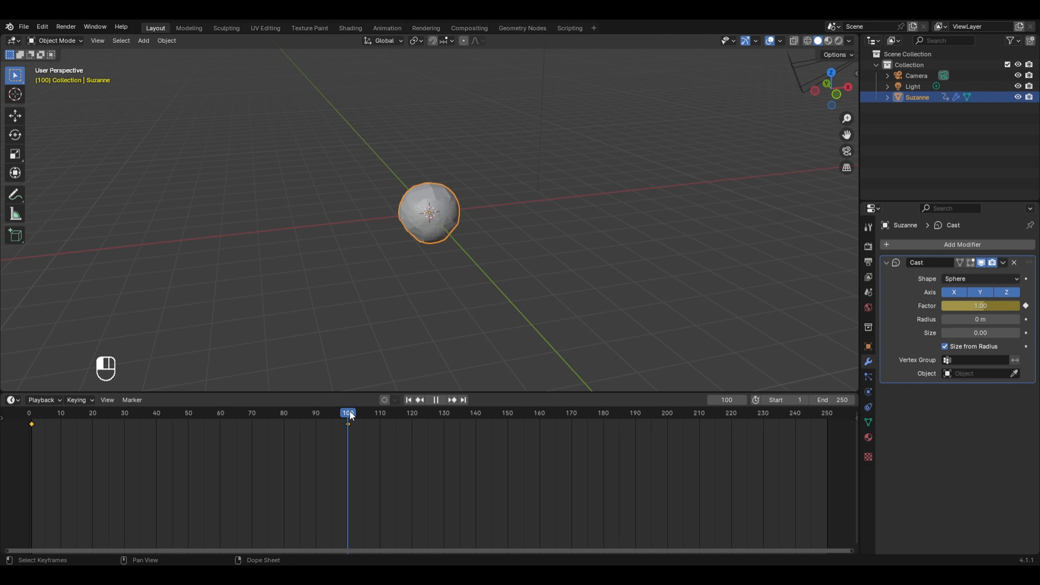
left_click(33, 414)
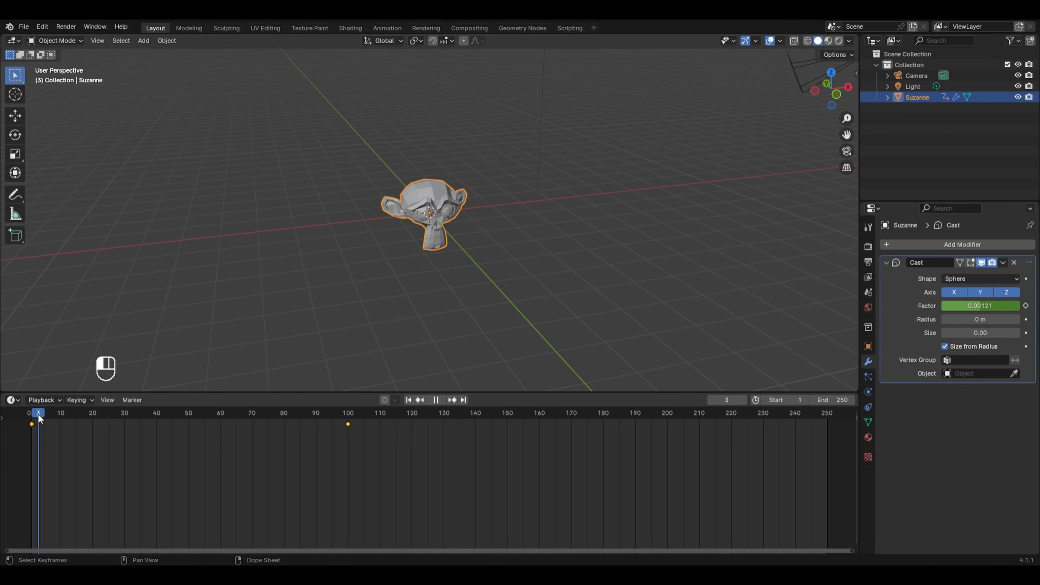
key("space")
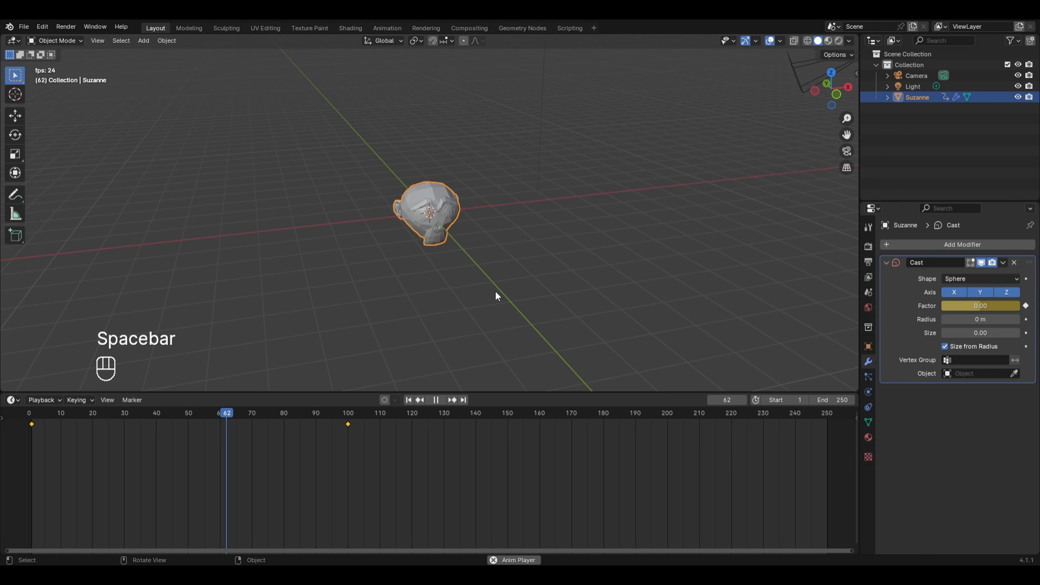
Stop the animation playback and shrink the timeline to give the 3D viewport more height
key("space")
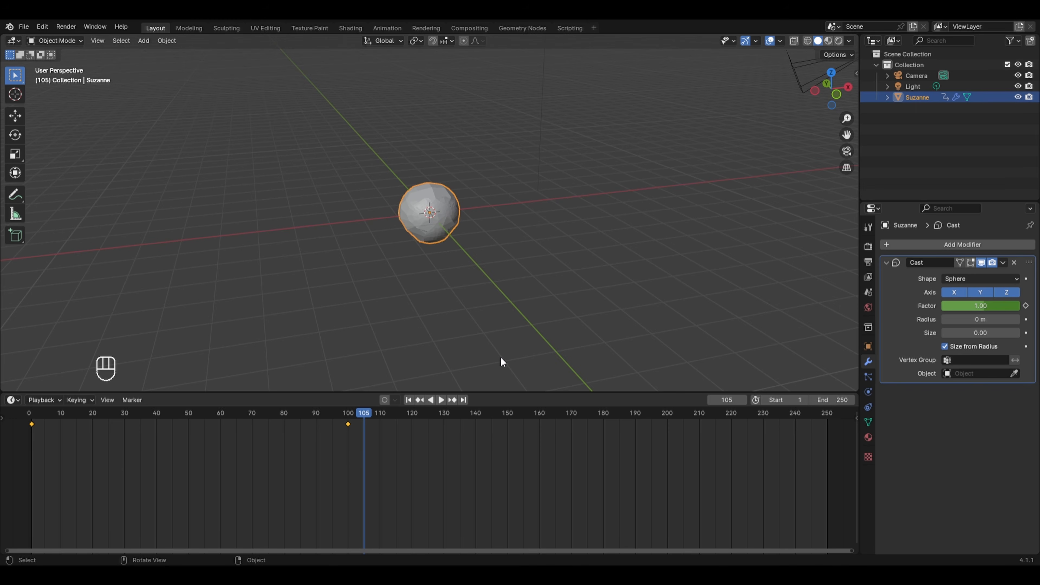
left_click_drag(508, 392, 509, 510)
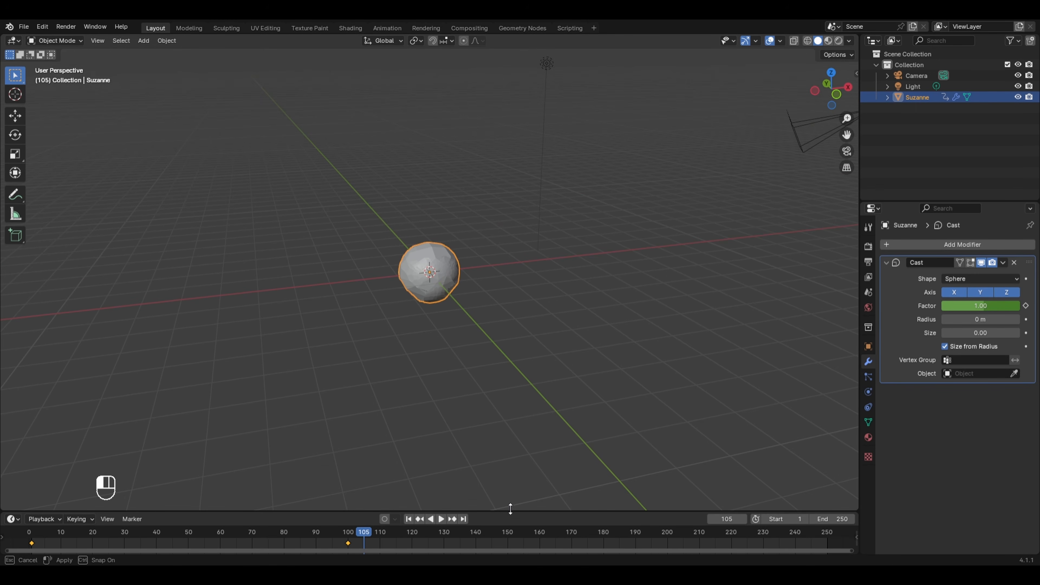
left_click(960, 278)
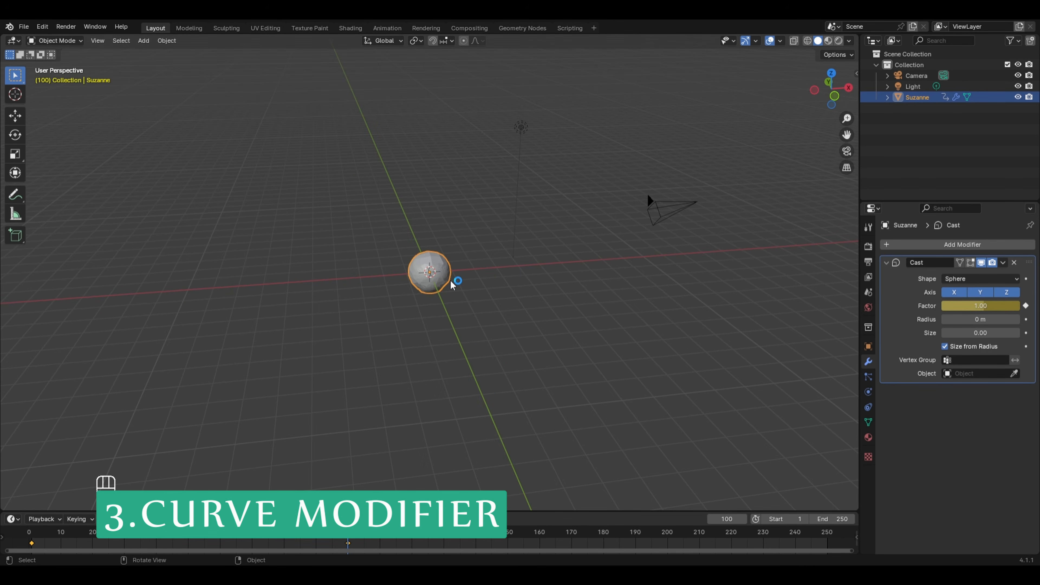
Delete the monkey mesh and add a cube at the world origin
key("x")
left_click(453, 284)
key("shift+a")
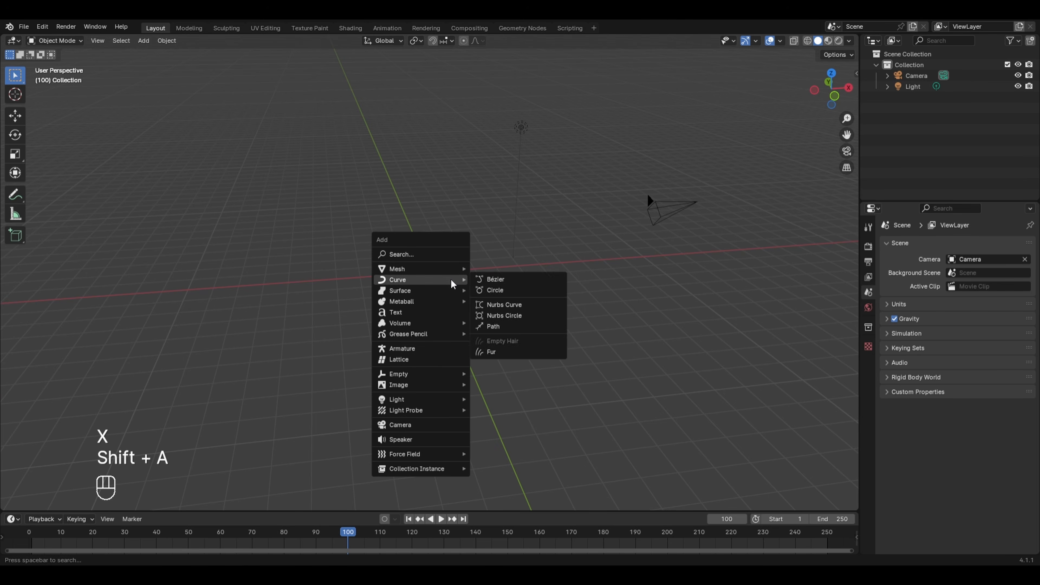
mouse_move(451, 276)
left_click(499, 282)
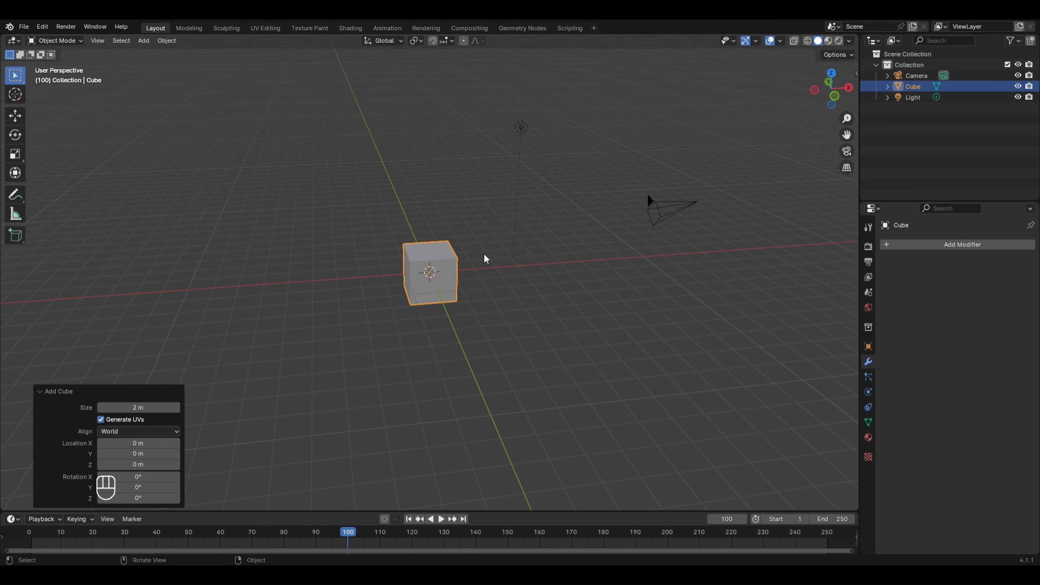
Add a Bézier curve and move it about -5.05 m along the Y axis, in front of the cube
key("shift+a")
mouse_move(471, 261)
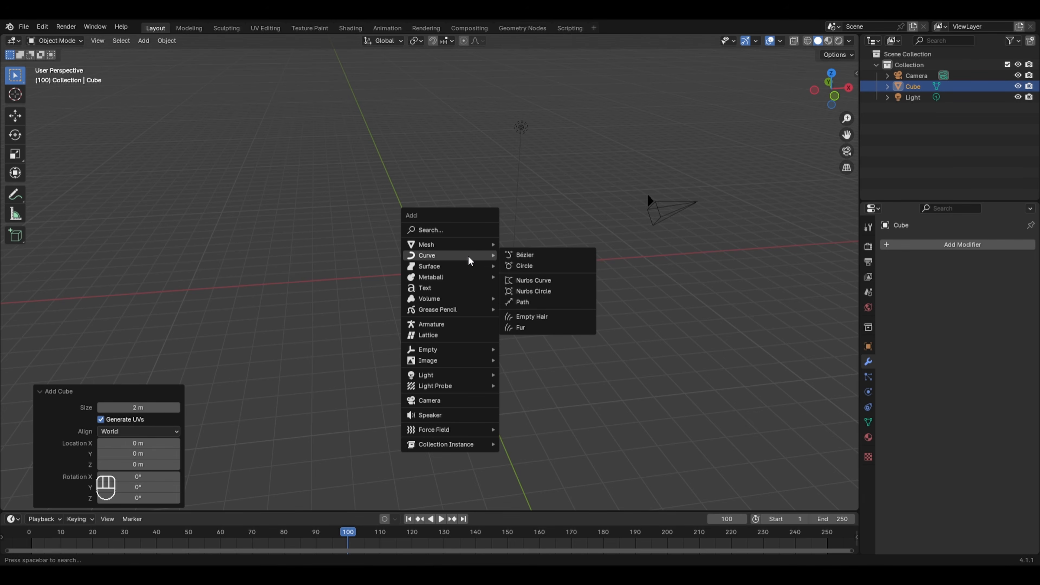
left_click(519, 256)
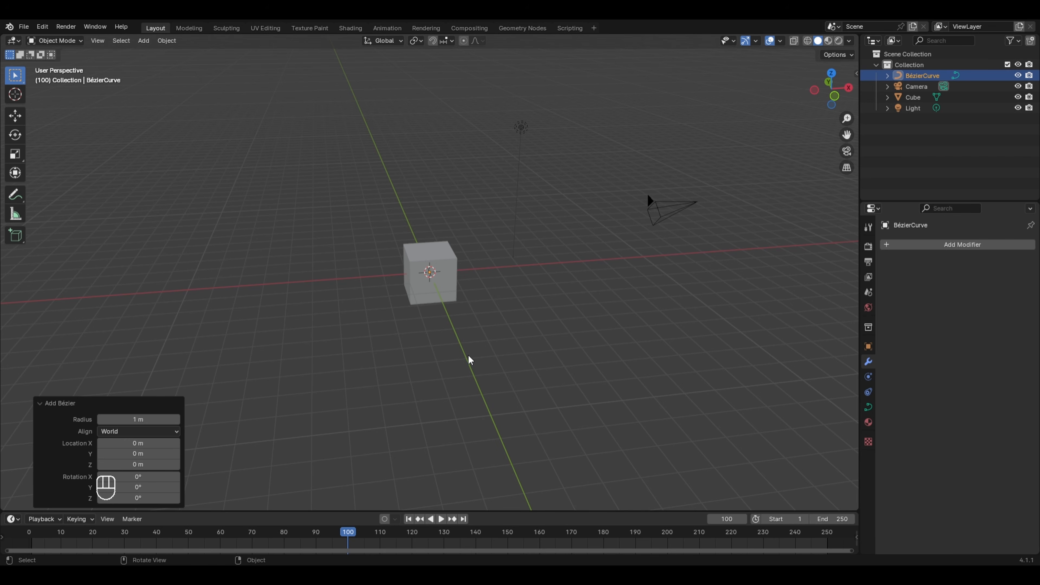
key("g")
key("y")
left_click(504, 408)
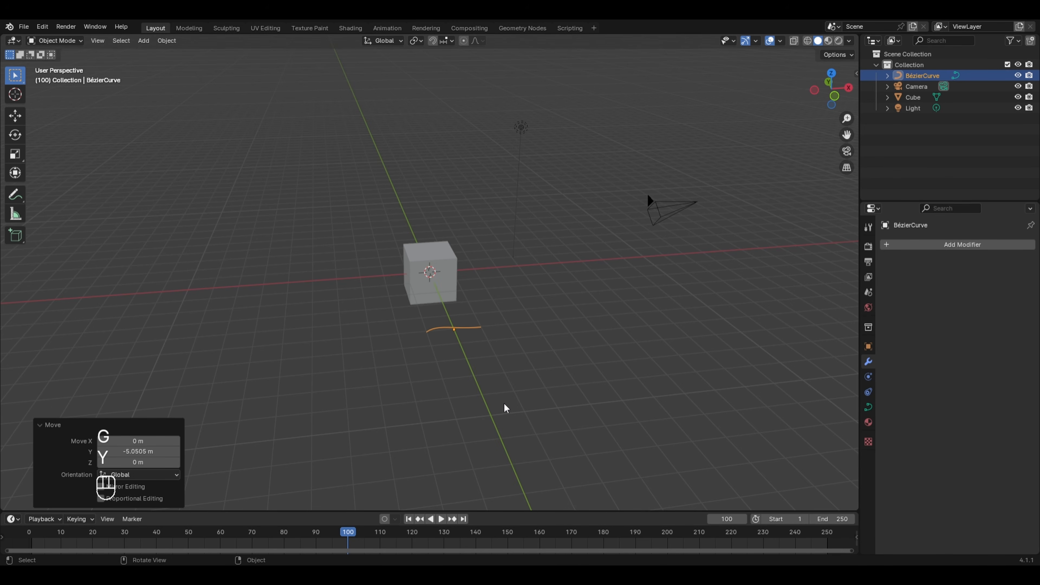
In Edit Mode, scale the cube's mesh to about 0.4 along Z and about 4.7 along X to form a long bar
left_click(438, 277)
key("Tab")
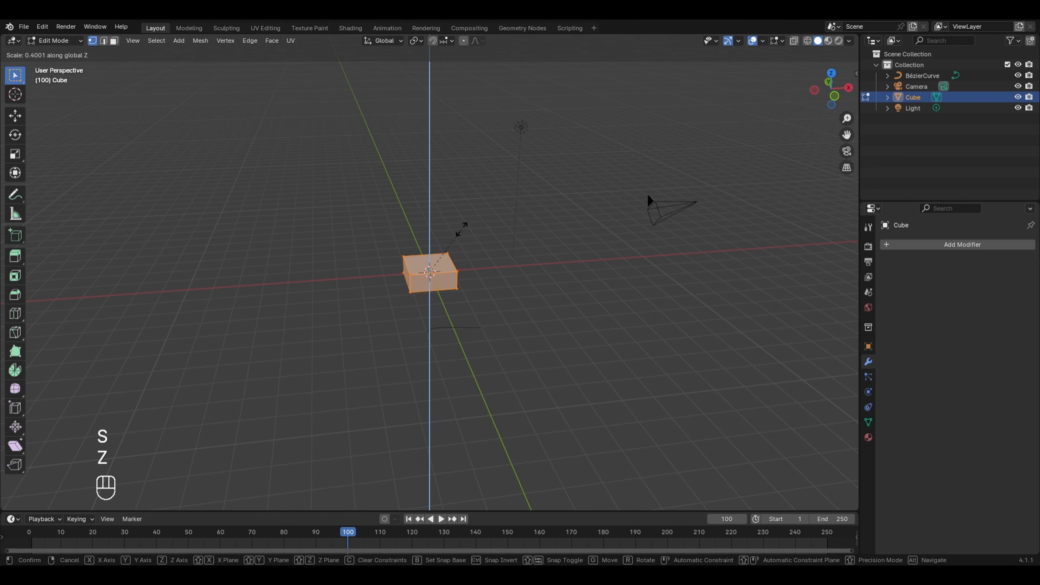
left_click(461, 232)
key("s")
key("x")
left_click(654, 224)
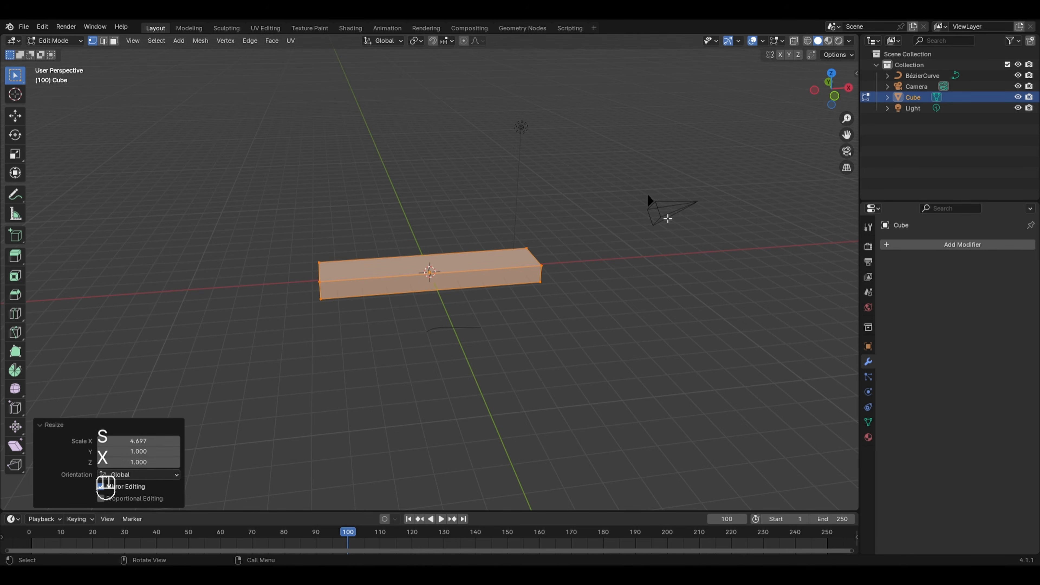
Subdivide the whole bar mesh with 10 cuts and return to Object Mode
right_click(461, 233)
left_click(461, 233)
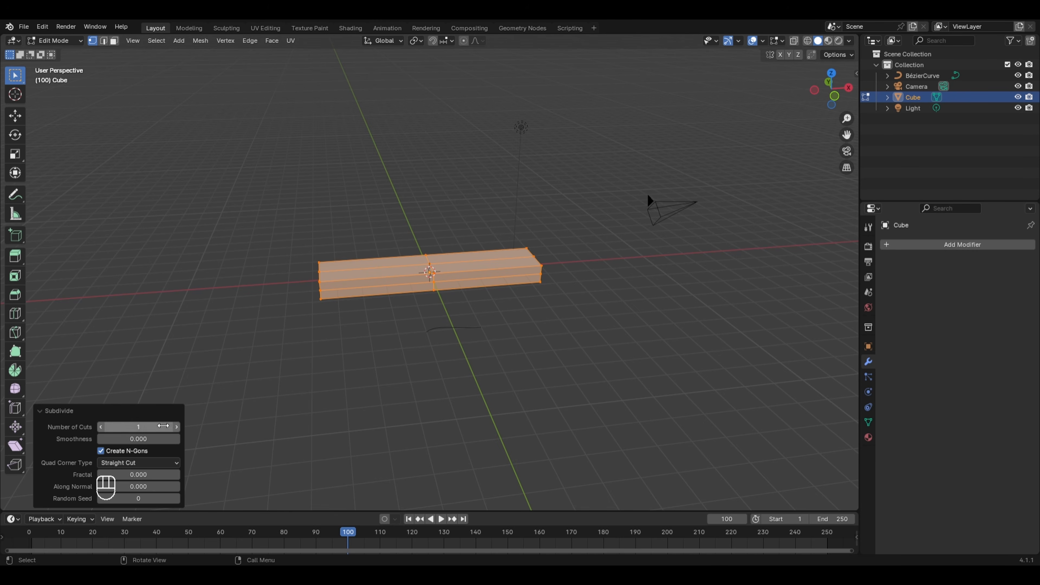
left_click(161, 426)
type("10")
key("Return")
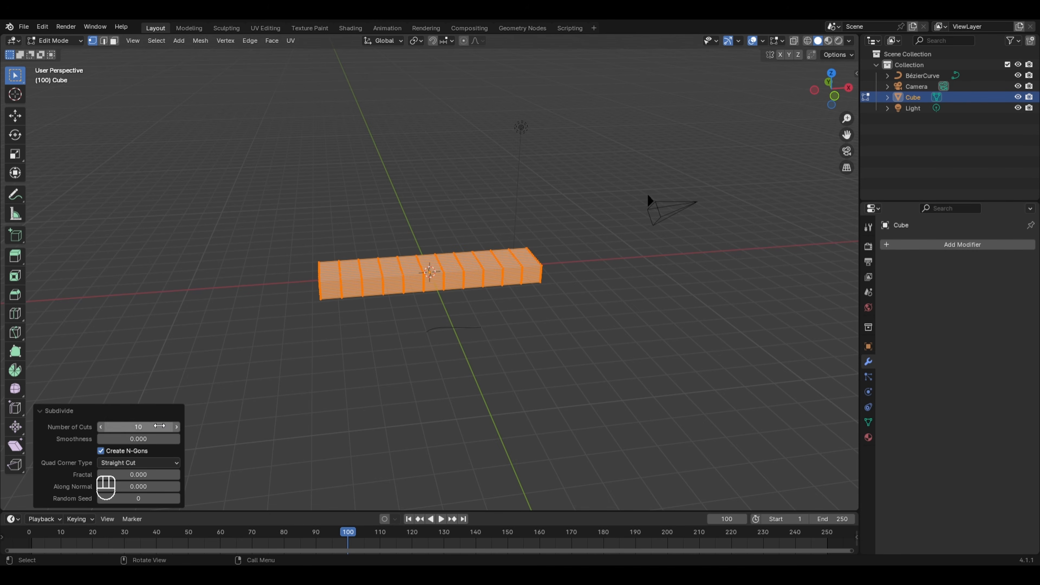
key("Tab")
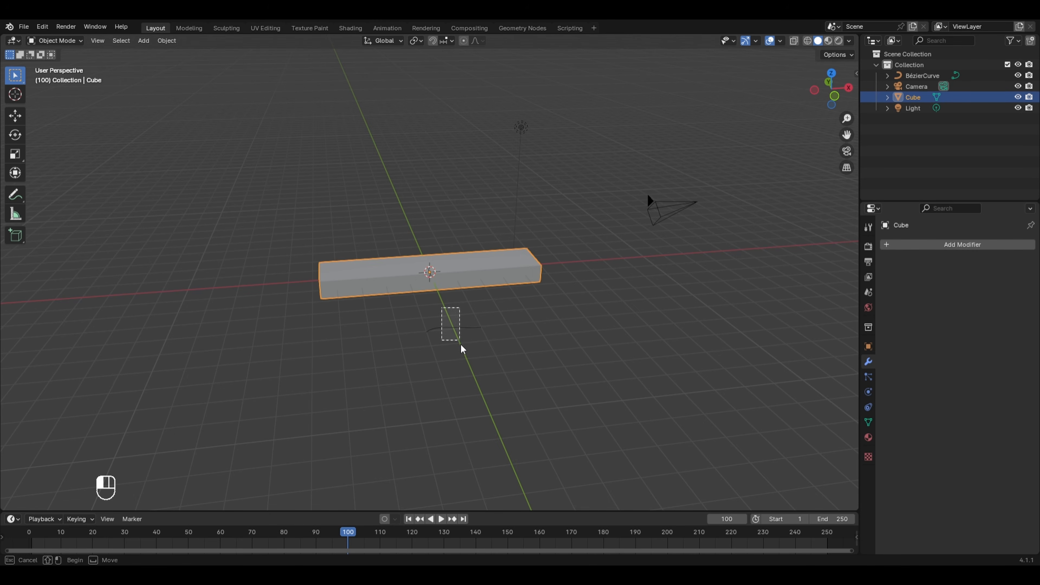
Scale the Bézier curve up uniformly by about 2.99
left_click(463, 347)
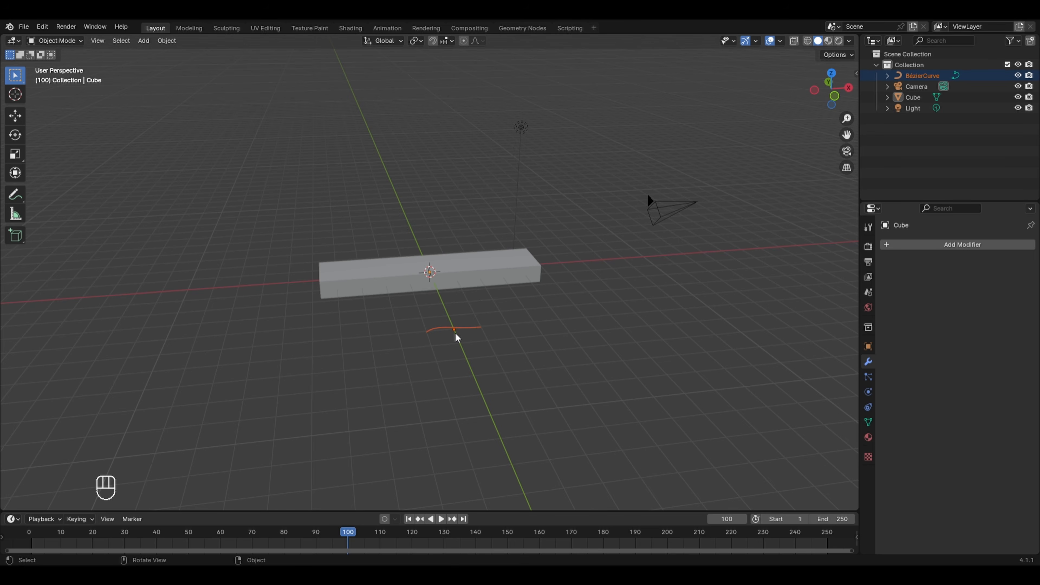
key("s")
left_click(537, 337)
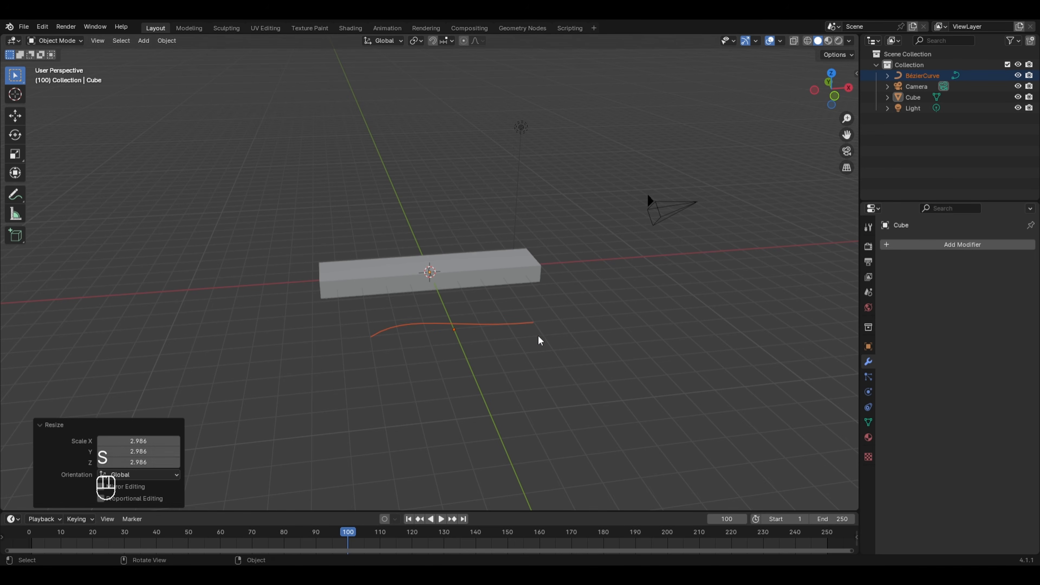
Add a Curve deform modifier to the bar and pick the Bézier curve as its Curve Object
left_click(478, 275)
left_click(907, 245)
mouse_move(909, 244)
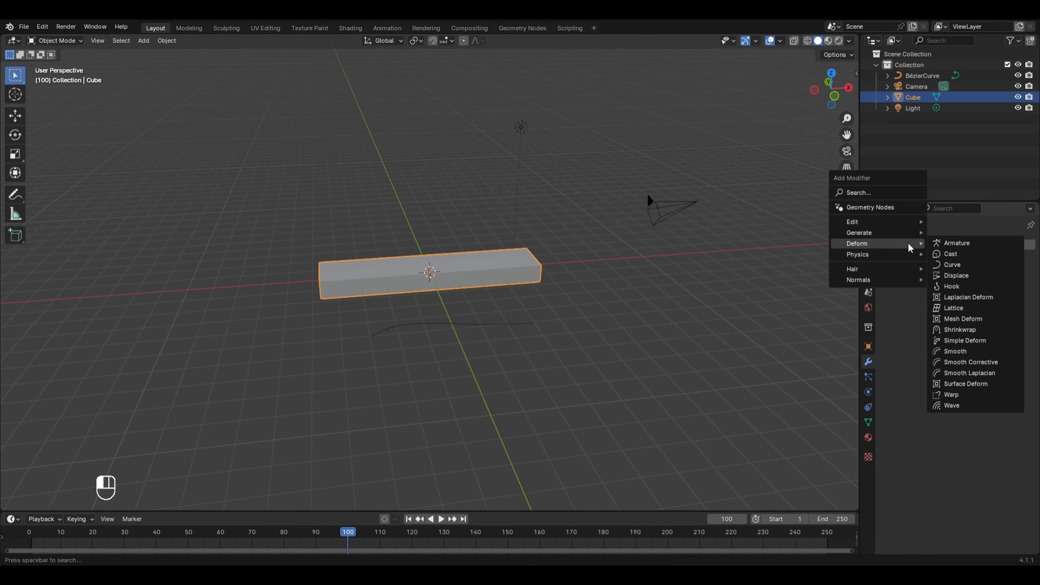
left_click(952, 265)
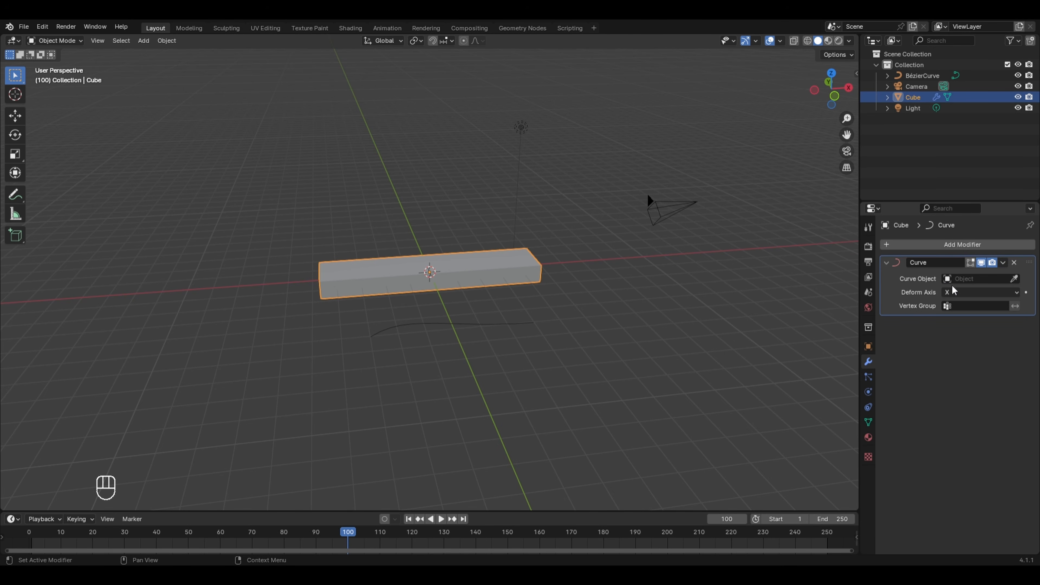
left_click(1014, 279)
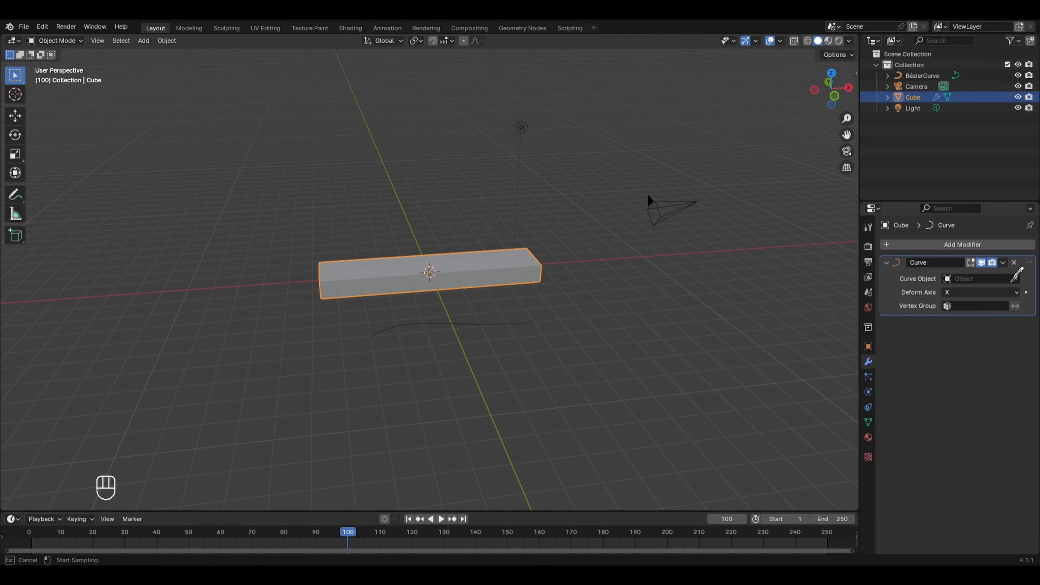
left_click(416, 320)
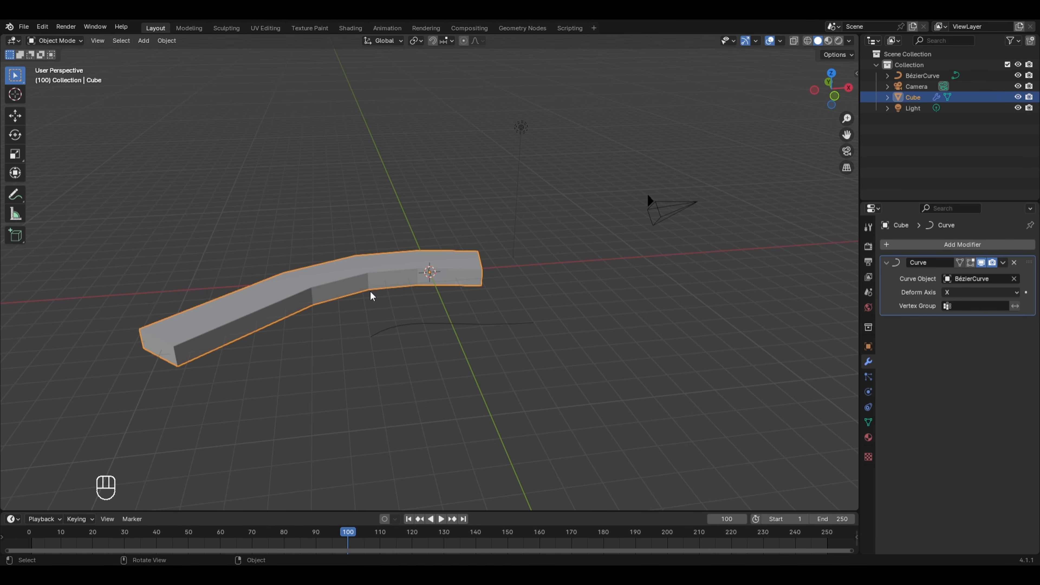
In Edit Mode, rotate the Bézier curve's end control point farther along +X by about 15.9° to bend the bar, then return to Object Mode
left_click(423, 325)
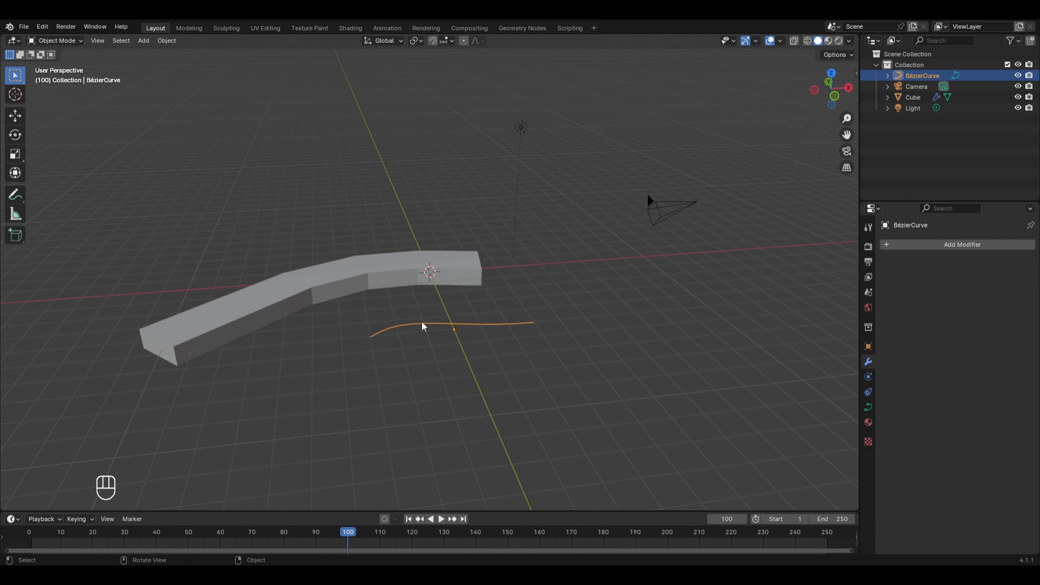
key("Tab")
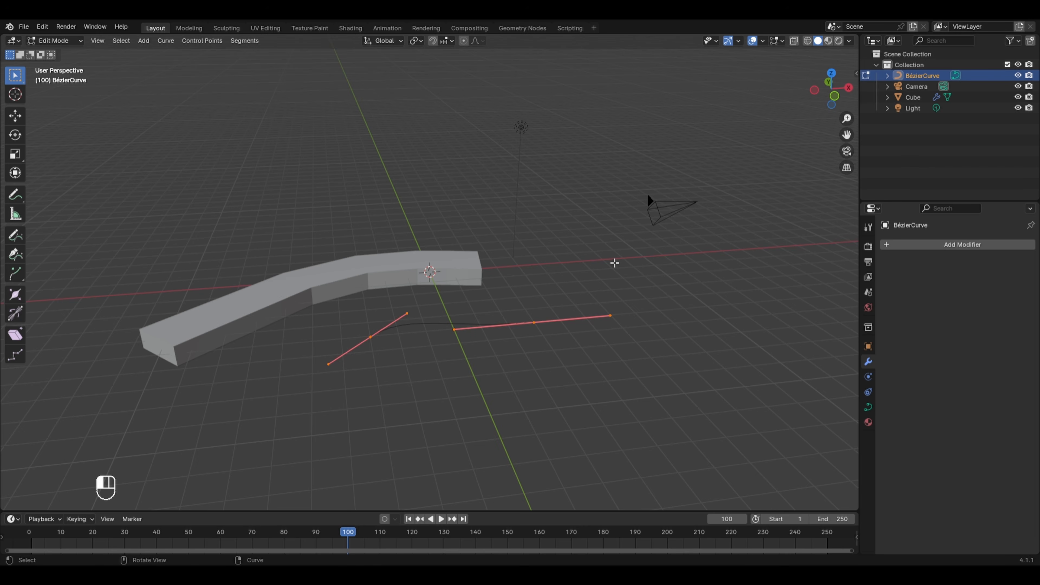
left_click(615, 263)
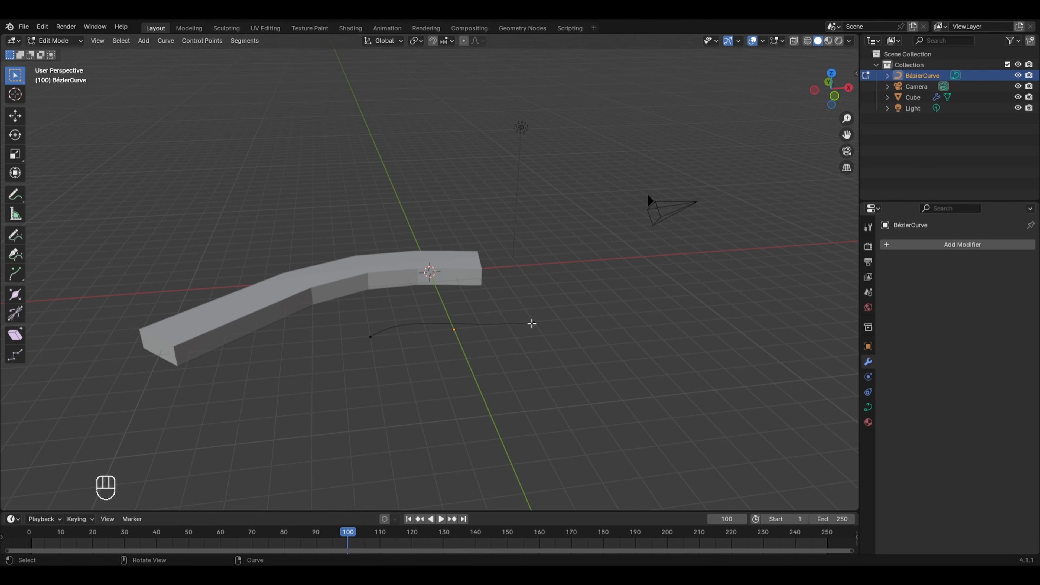
left_click_drag(519, 314, 545, 343)
key("r")
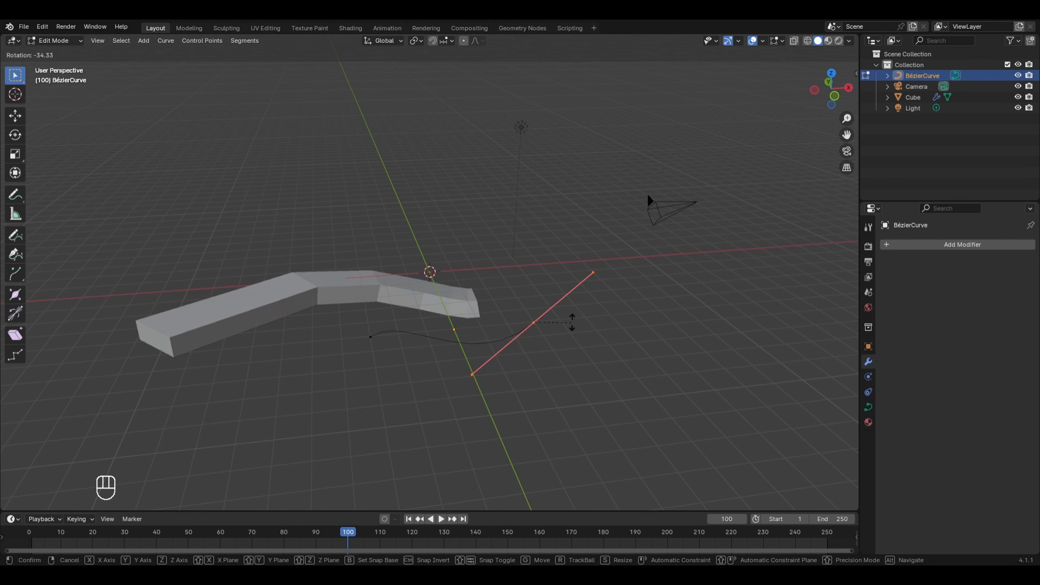
left_click(558, 352)
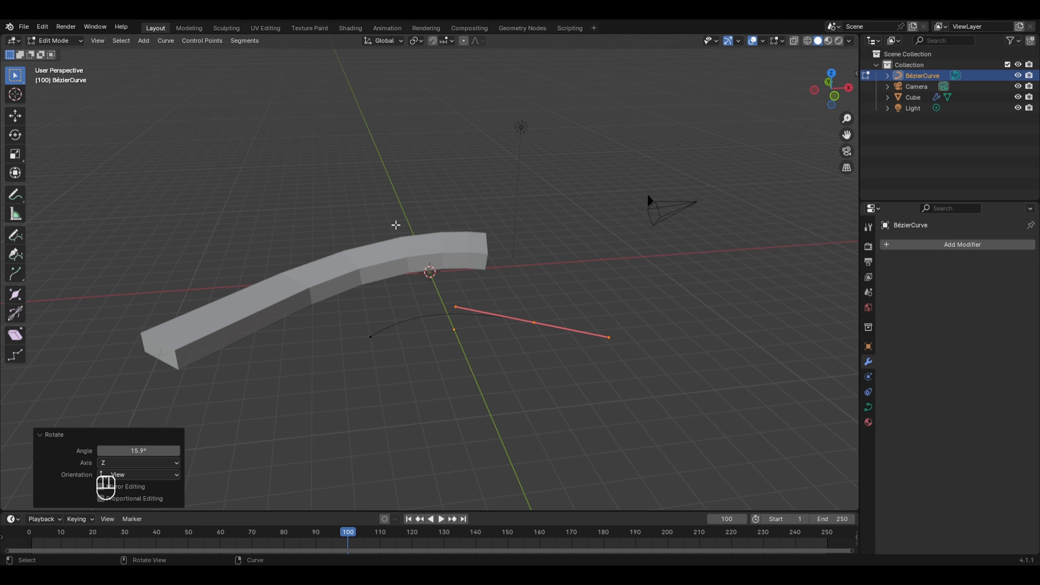
key("Tab")
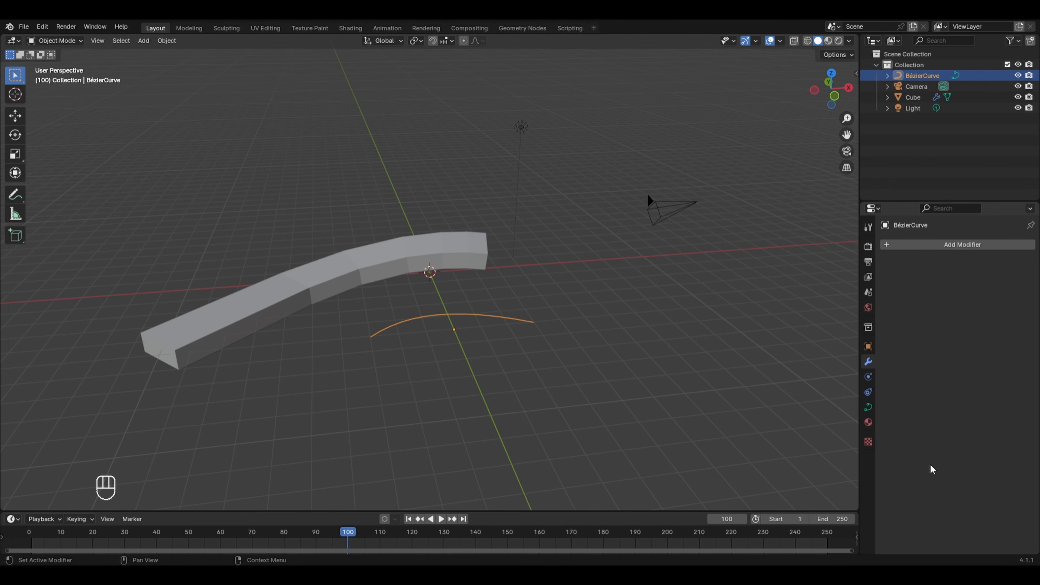
Delete all objects in the scene and add a plane mesh
key("a")
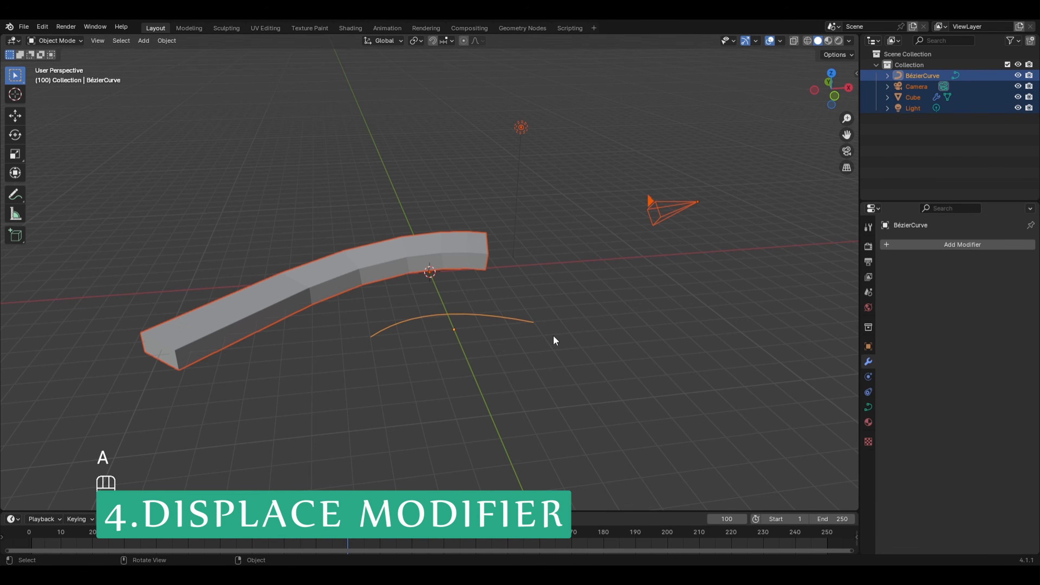
key("x")
left_click(552, 334)
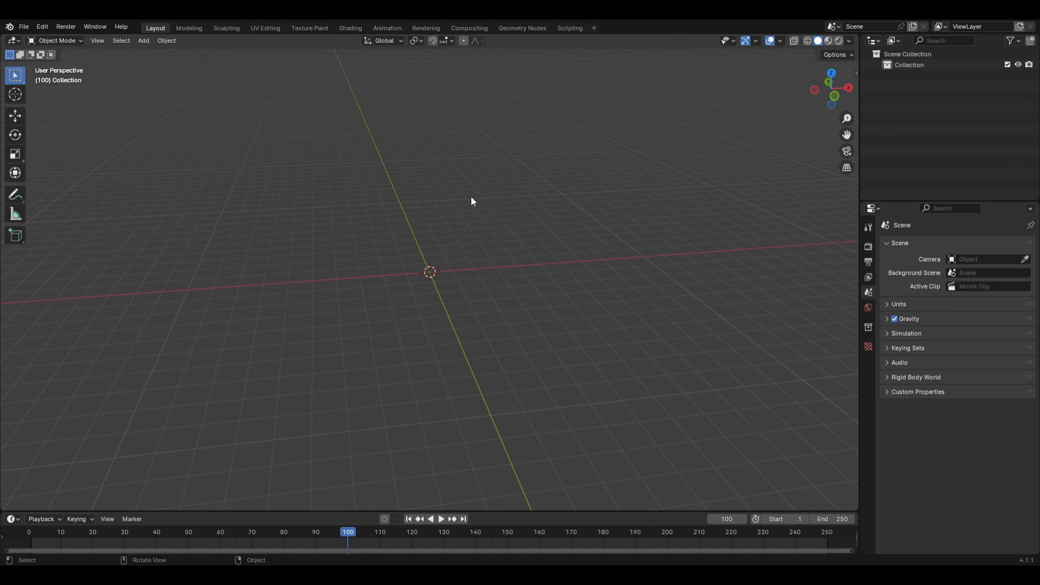
key("shift+a")
mouse_move(433, 210)
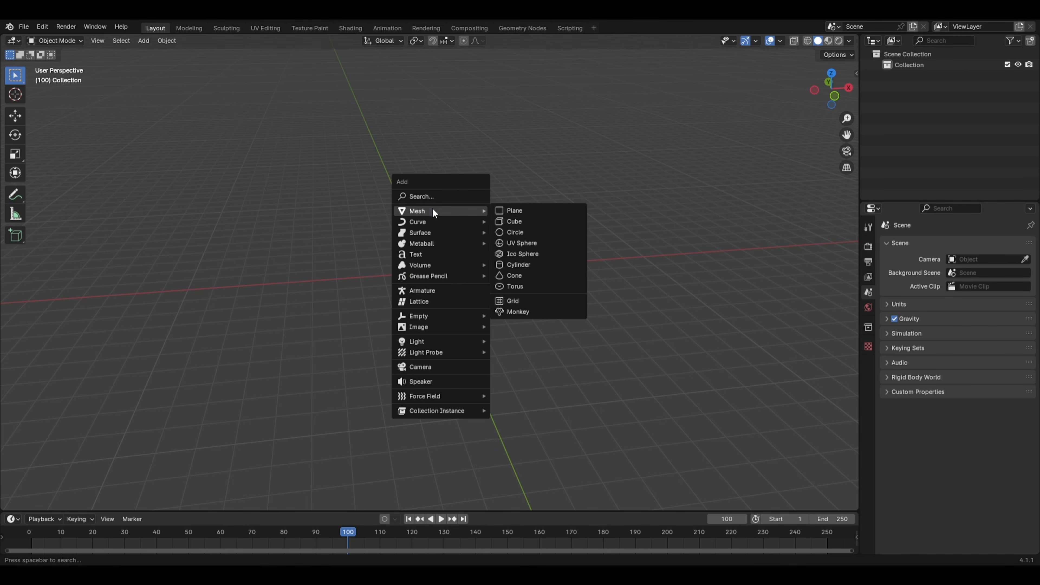
left_click(515, 211)
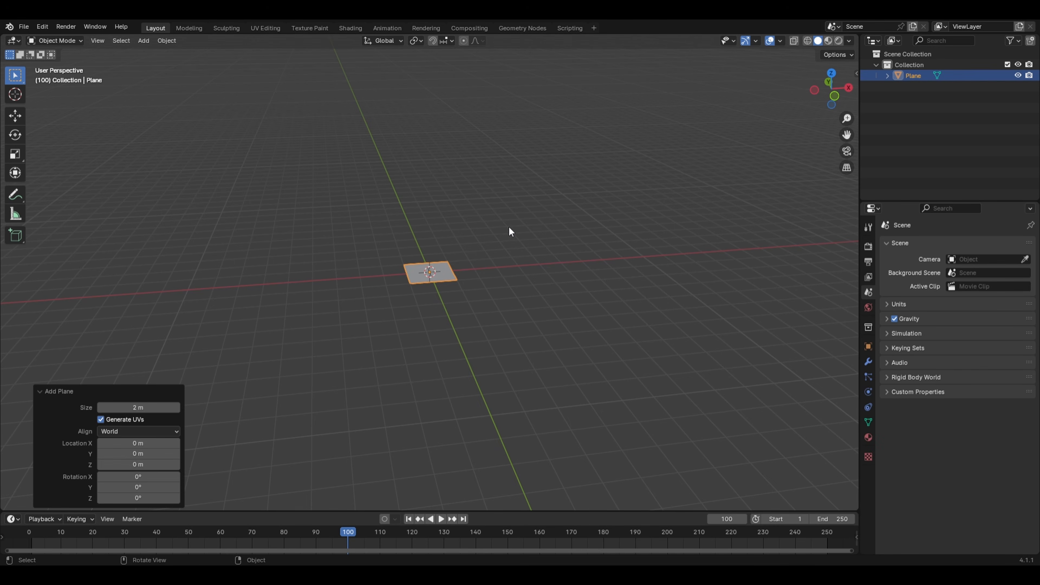
Subdivide the plane in Edit Mode with 16 cuts
key("Tab")
right_click(429, 252)
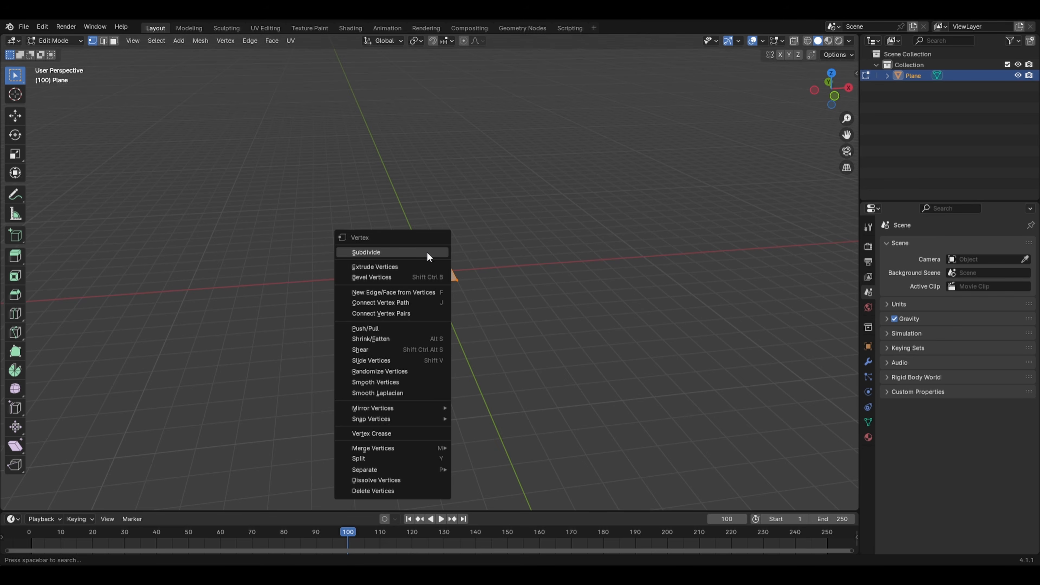
left_click(427, 252)
left_click(163, 430)
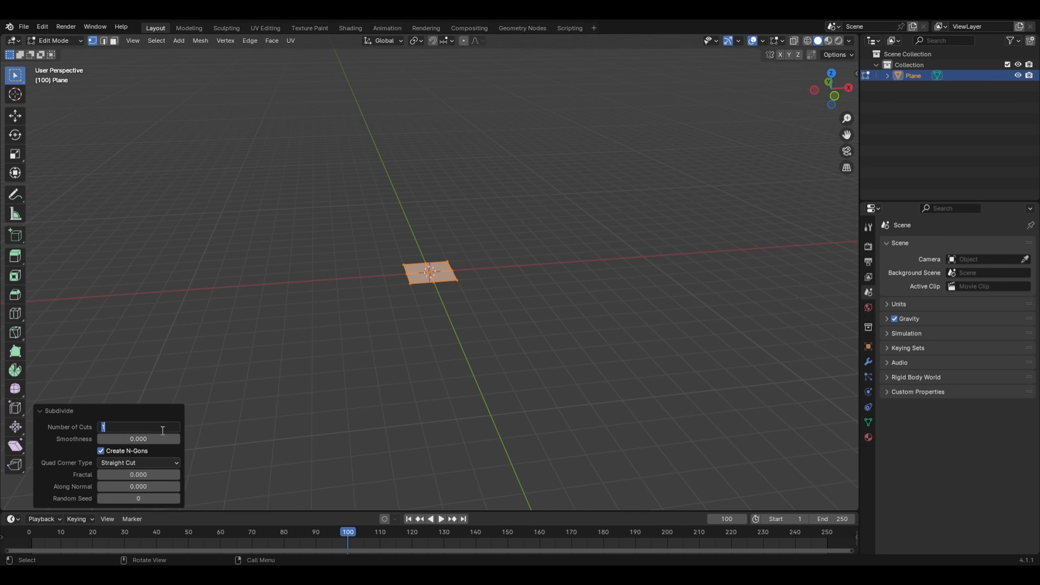
type("16")
key("Return")
scroll(530, 410, "up", 8)
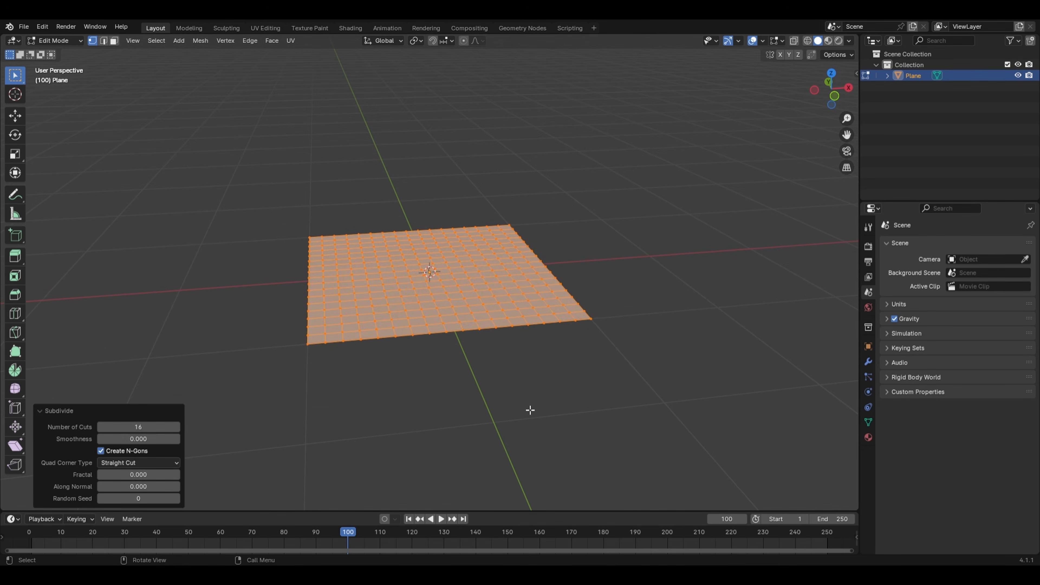
Select a rectangular block of vertices in the plane's interior and add a new vertex group to the mesh
left_click_drag(338, 270, 478, 303)
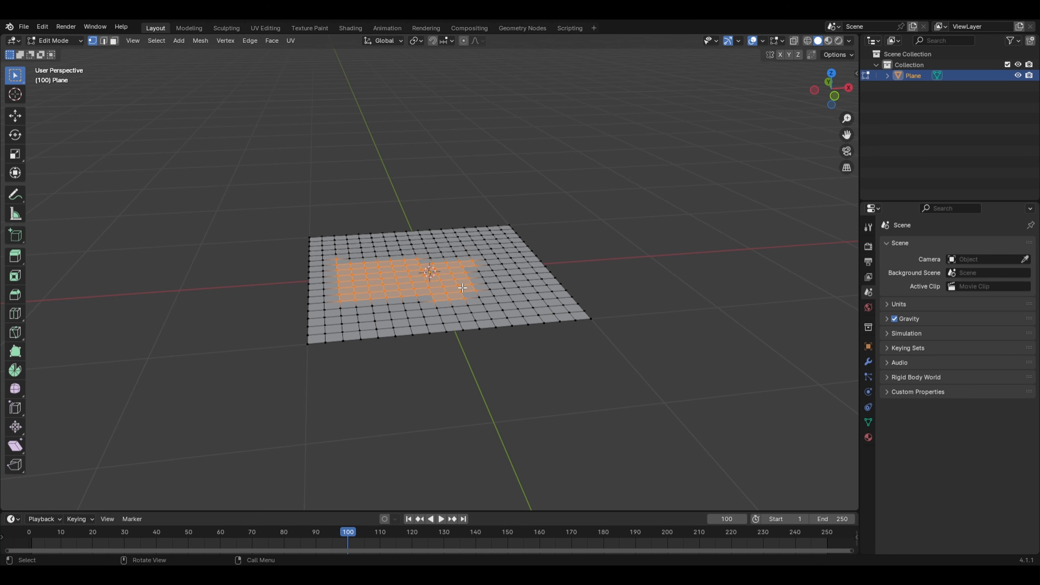
left_click(869, 423)
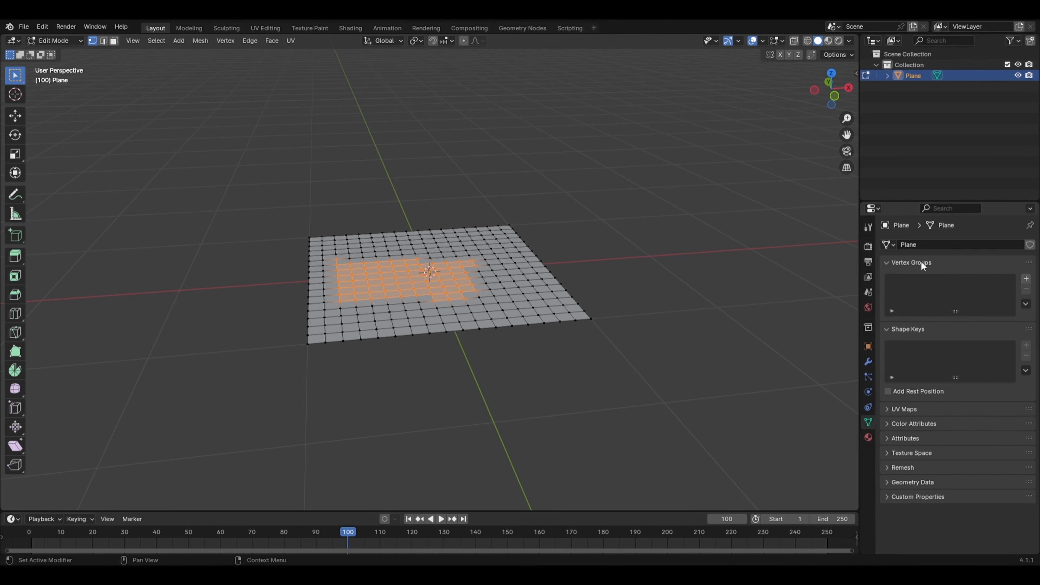
left_click(1026, 279)
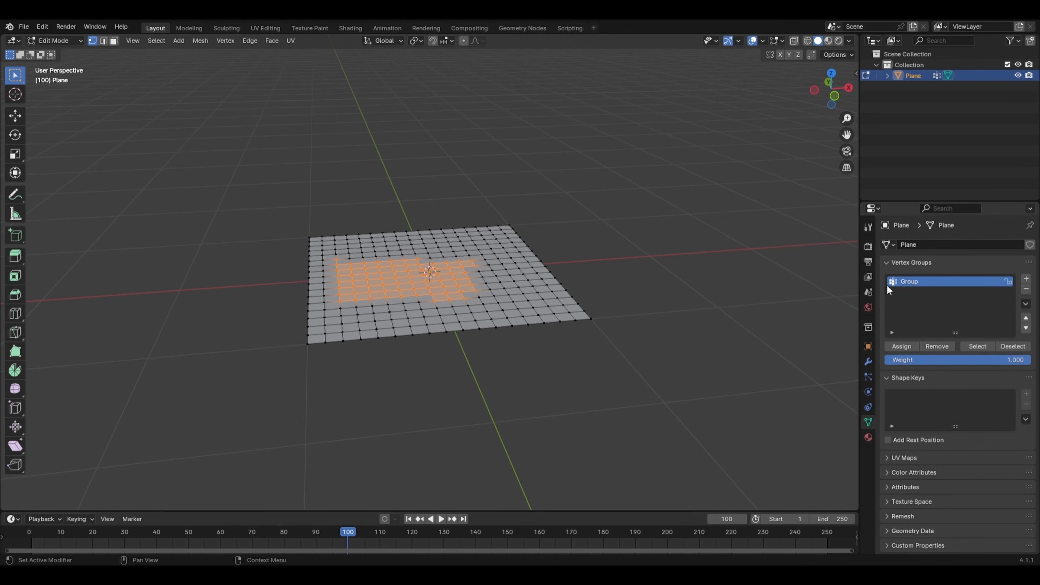
Return to Object Mode and add a Displace modifier to the plane
key("Tab")
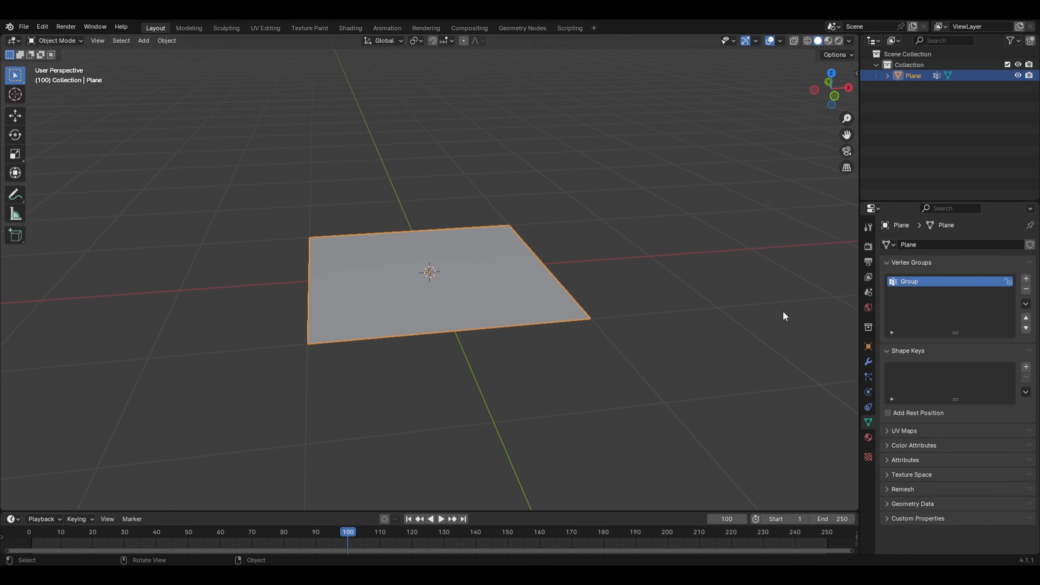
left_click(868, 362)
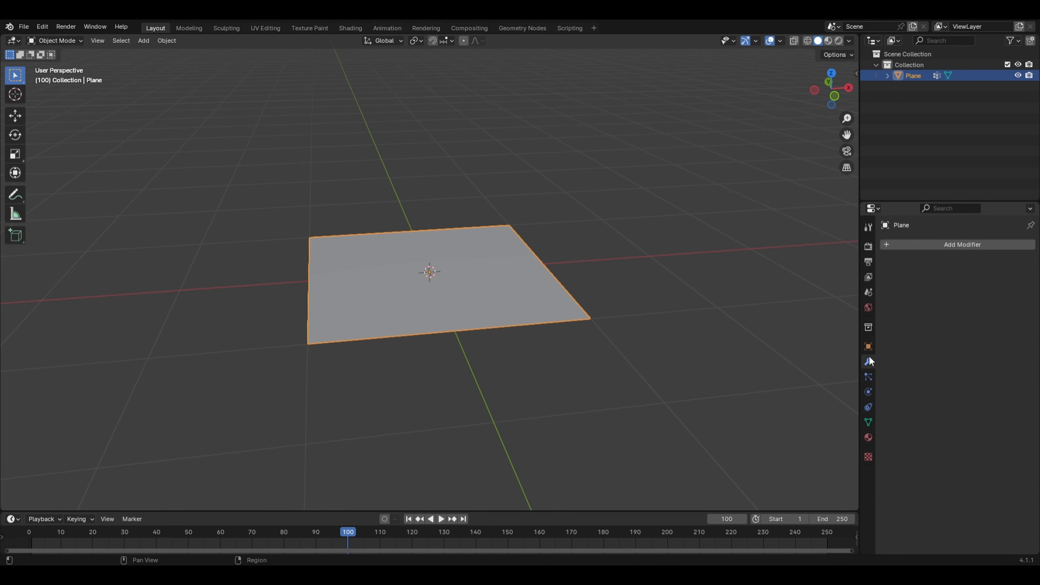
left_click(947, 246)
mouse_move(947, 247)
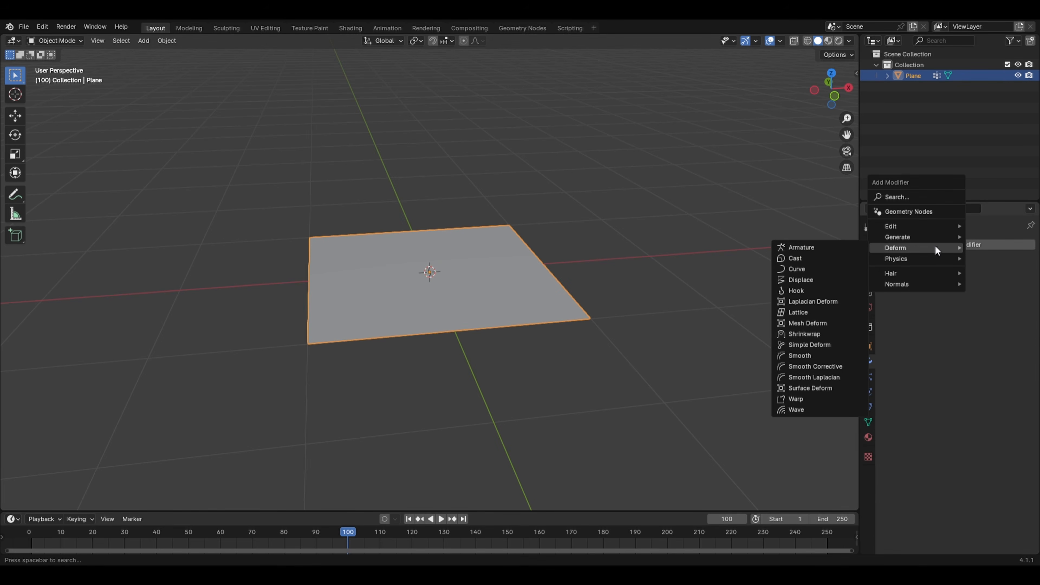
left_click(820, 280)
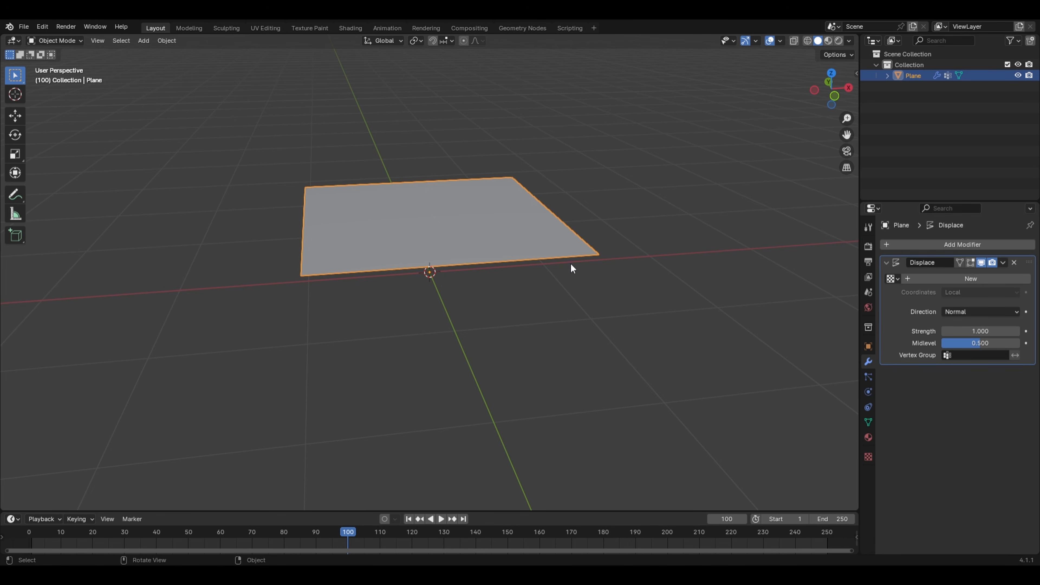
Limit the Displace modifier to the vertex group "Group" and raise its strength to 1.7
mouse_move(976, 331)
left_mouse_down()
mouse_move(995, 331)
mouse_move(954, 332)
mouse_move(976, 331)
left_mouse_up()
left_click(968, 355)
left_click(934, 371)
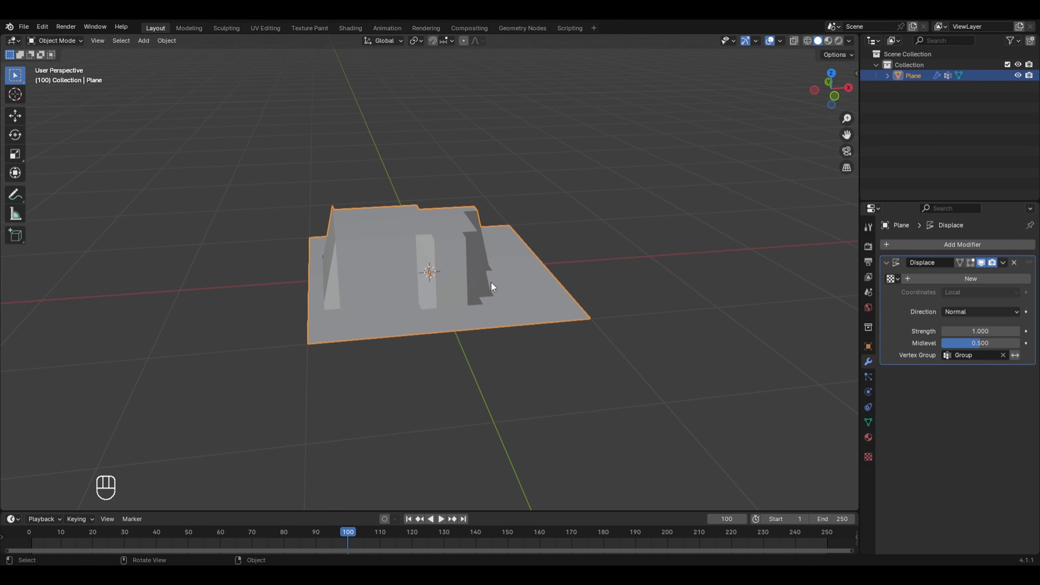
mouse_move(991, 331)
left_mouse_down()
mouse_move(1024, 331)
mouse_move(938, 331)
mouse_move(1000, 331)
left_mouse_up()
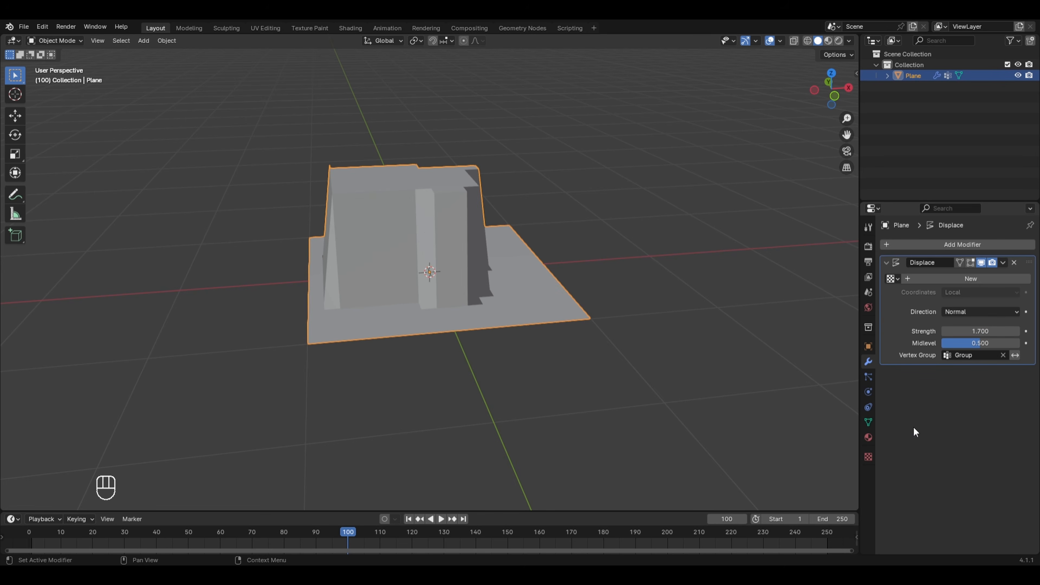
Create a new texture for the Displace modifier and set its type to Noise
left_click(868, 457)
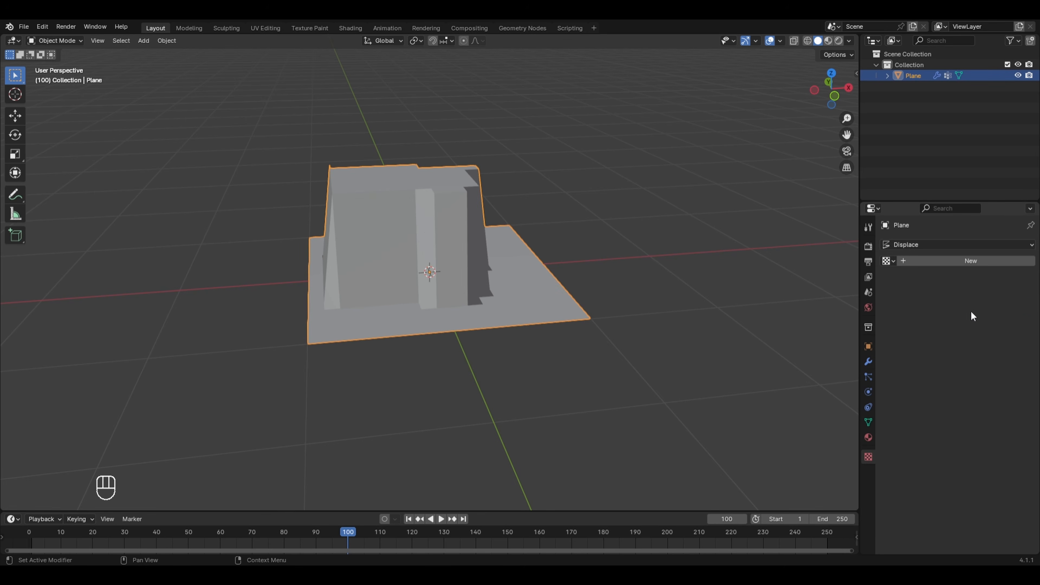
left_click(969, 262)
left_click(955, 275)
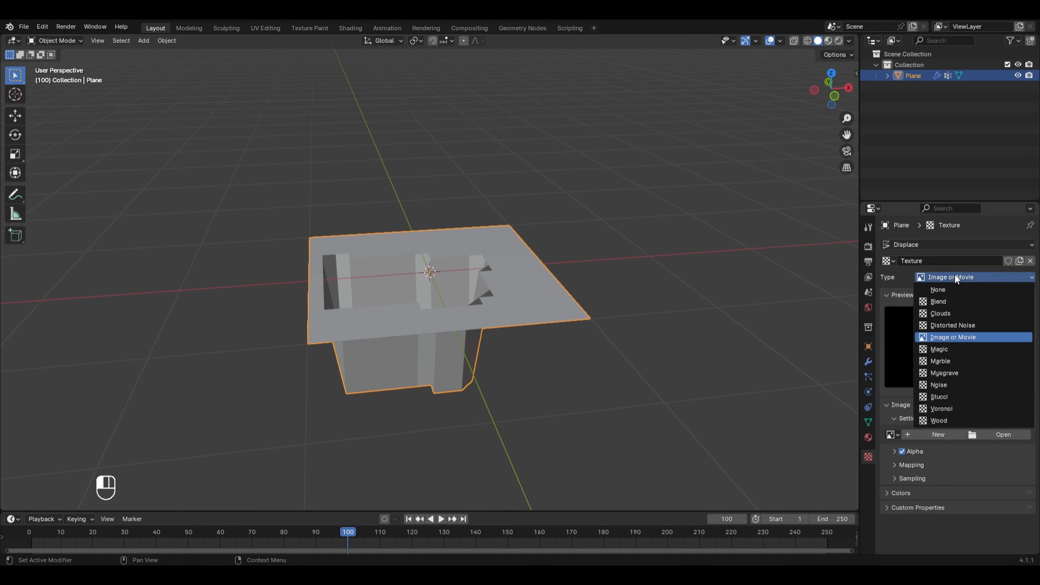
left_click(939, 385)
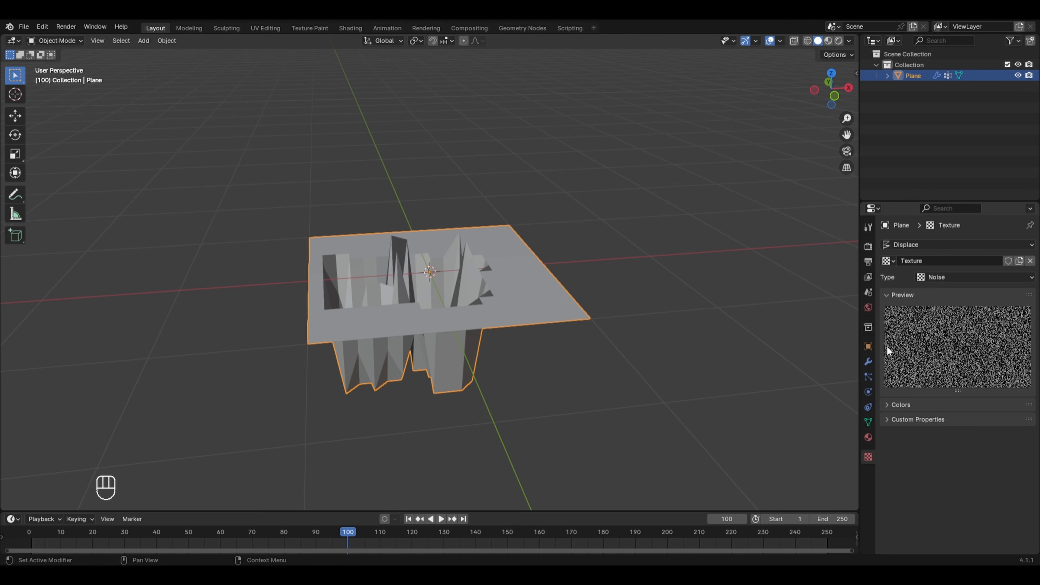
Set the Displace modifier's strength to 2 and its midlevel to 0
left_click(869, 361)
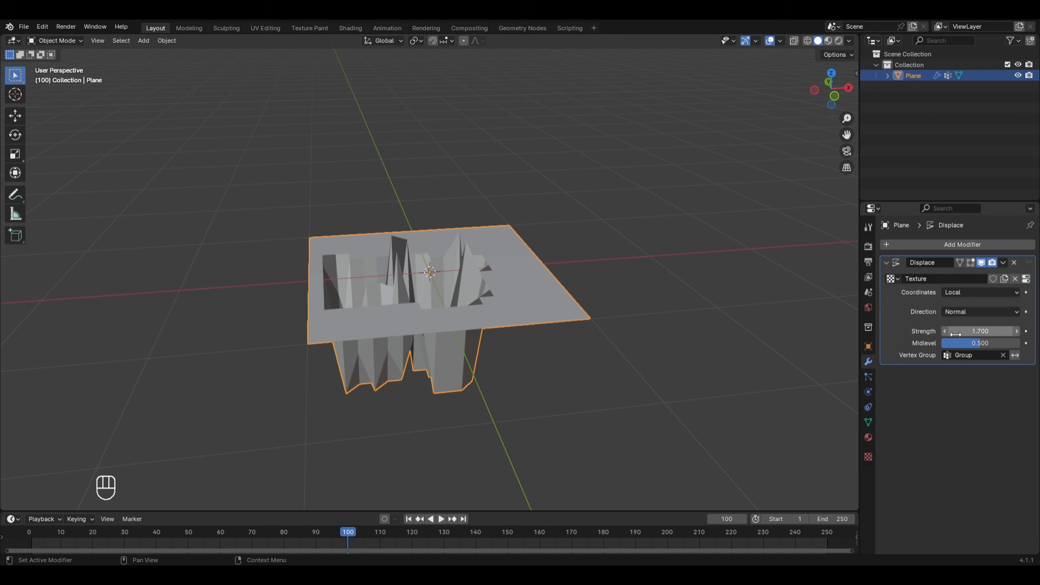
left_click_drag(966, 331, 991, 331)
left_click(977, 346)
type("0")
key("Return")
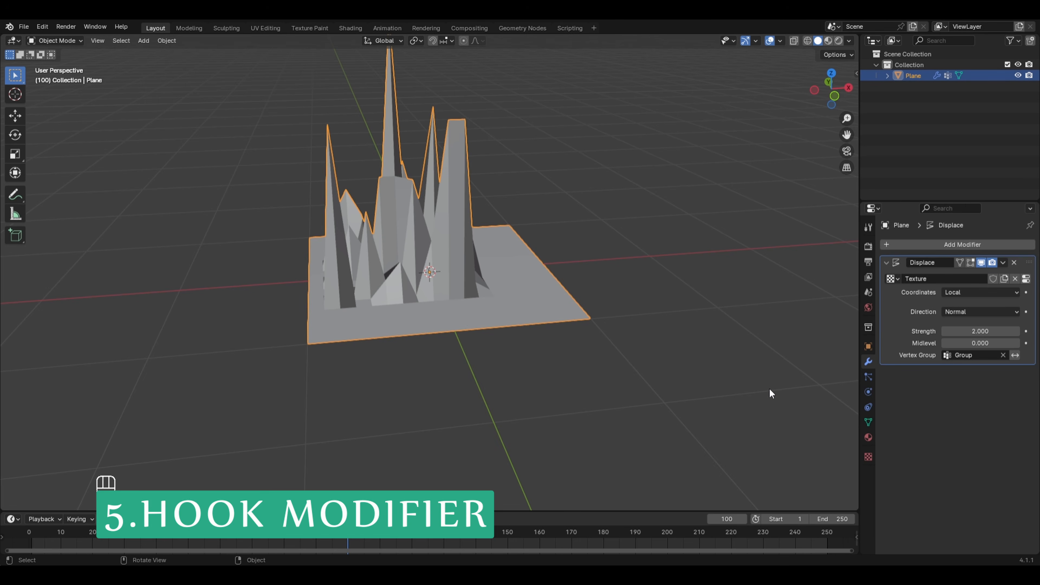
Delete the displaced plane and add a cube mesh
key("x")
left_click(541, 263)
key("shift+a")
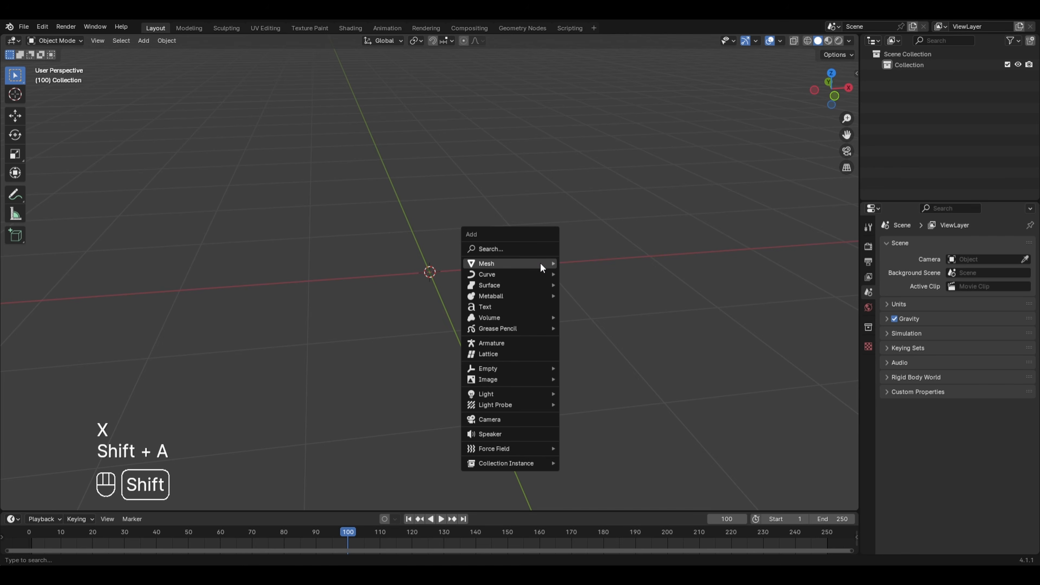
mouse_move(541, 265)
left_click(572, 274)
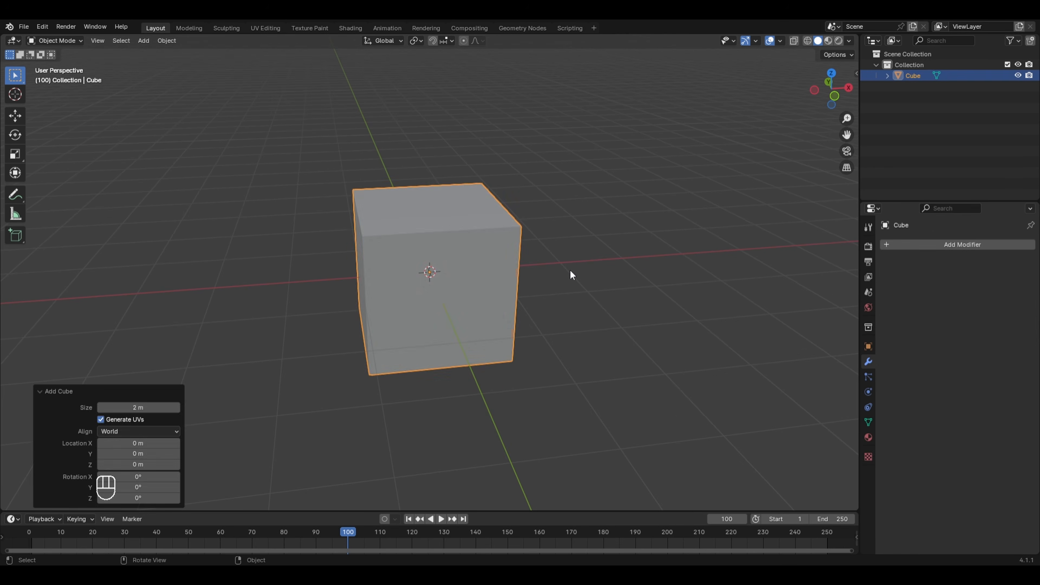
In Edit Mode, select the cube's upper front corner vertex on the +X side and hook it to a new object
key("Tab")
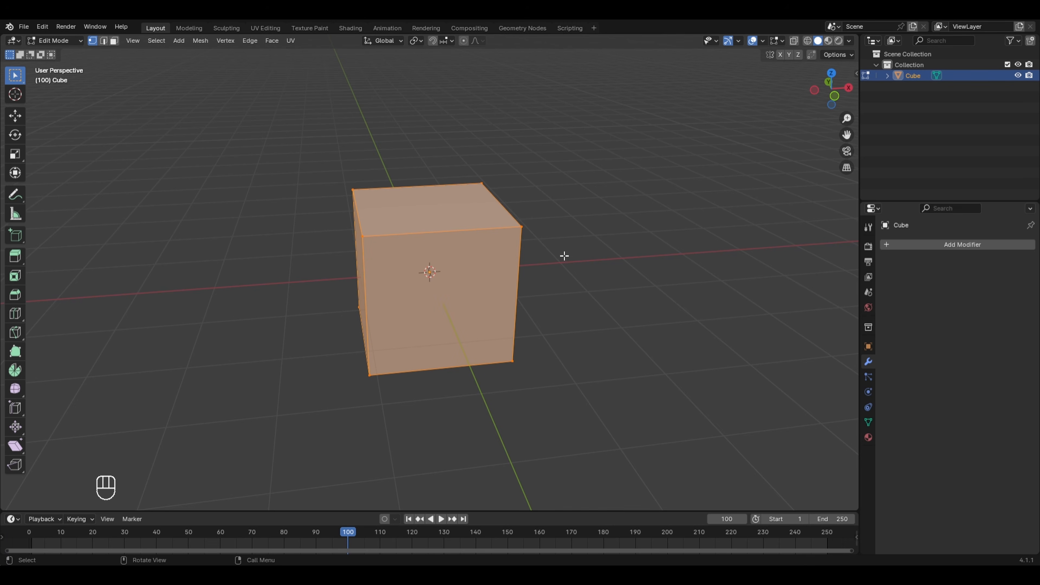
left_click_drag(508, 212, 578, 273)
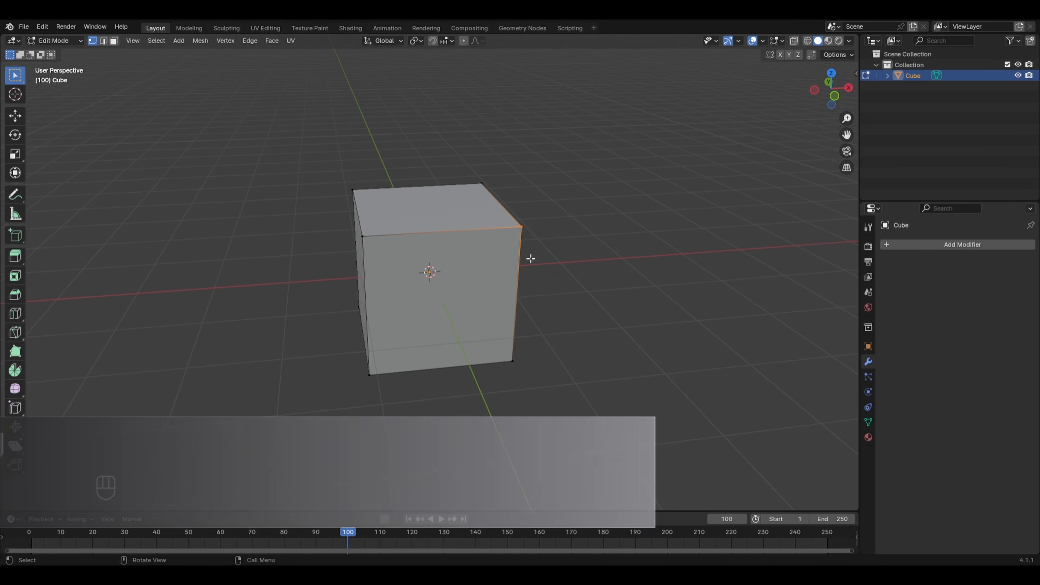
key("ctrl+h")
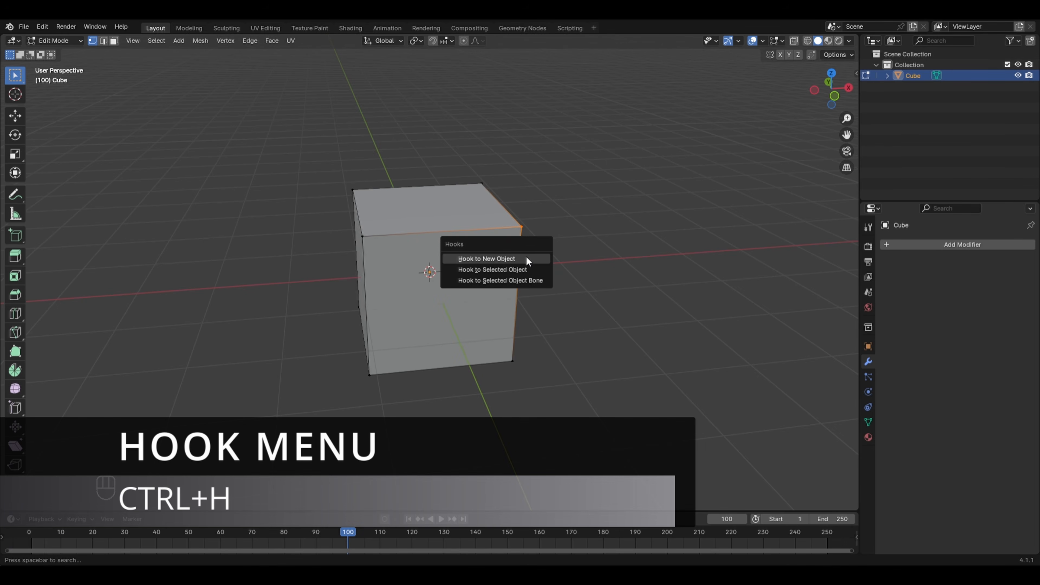
left_click(521, 259)
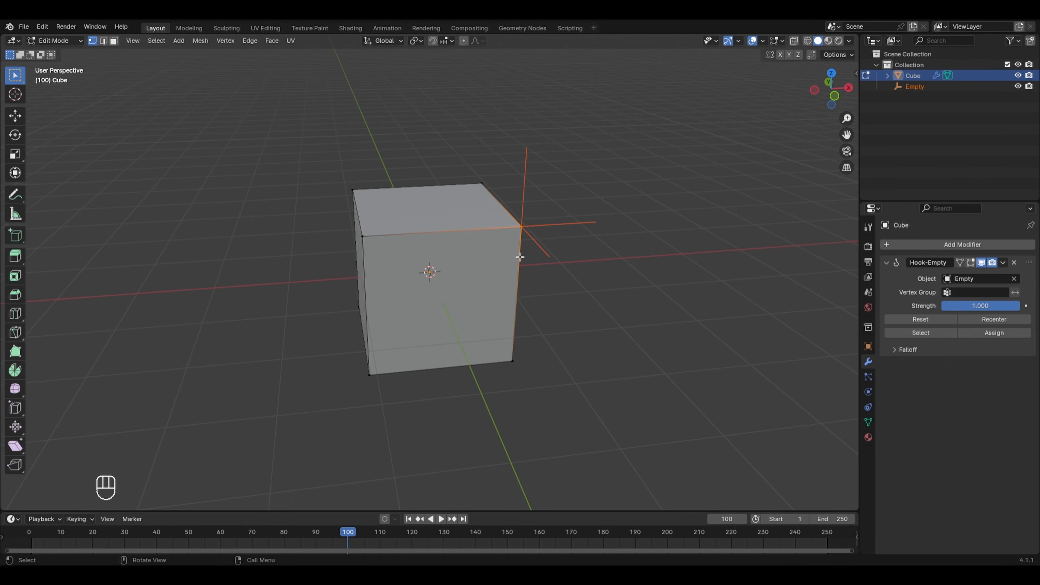
In Object Mode, select the hook empty and move it away from the cube to about X 2.36 m, Y -1.07 m, Z 1.37 m
key("Tab")
left_click(441, 217)
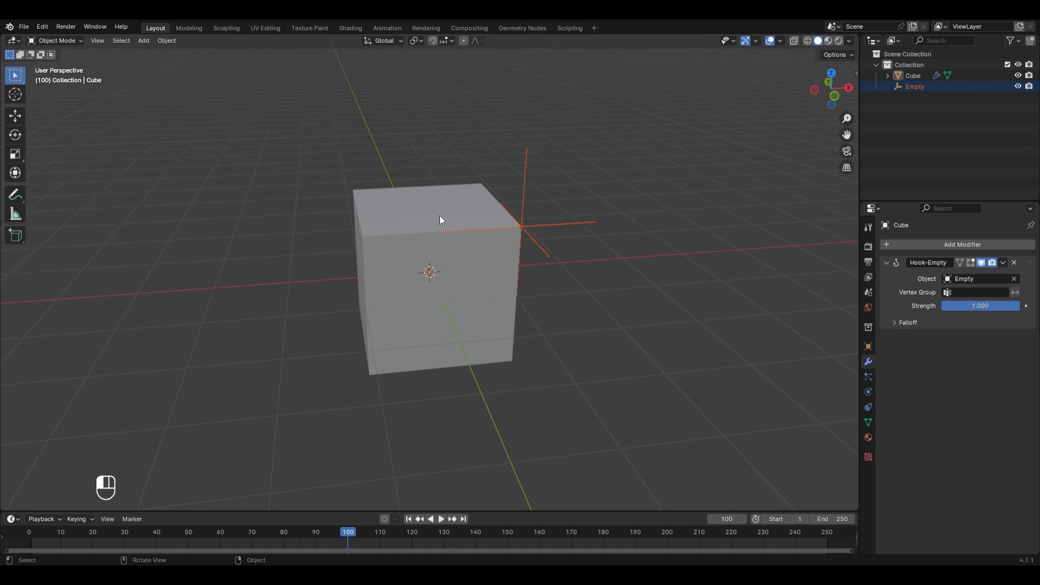
left_click(537, 225)
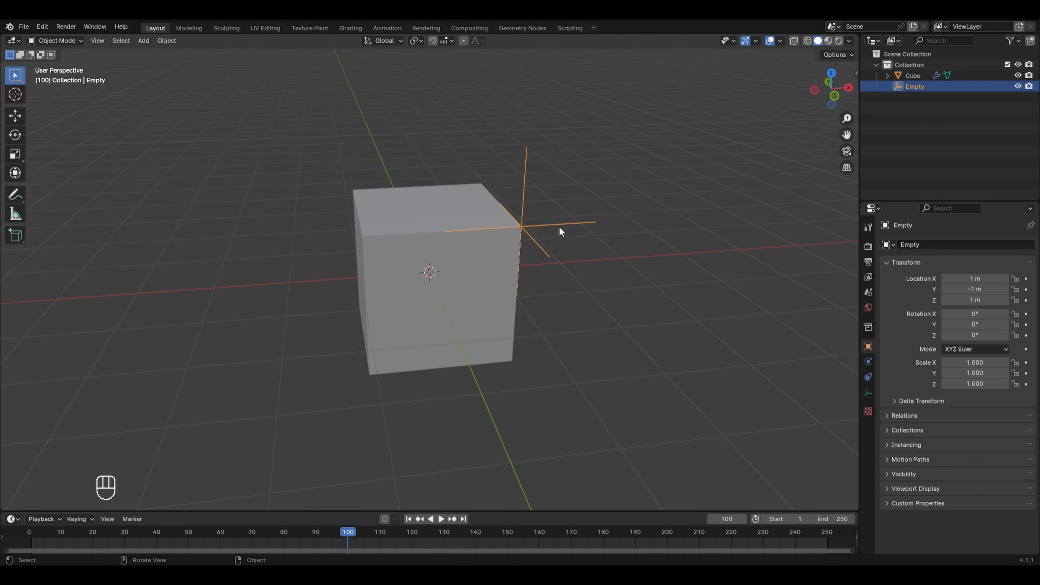
left_click(437, 239)
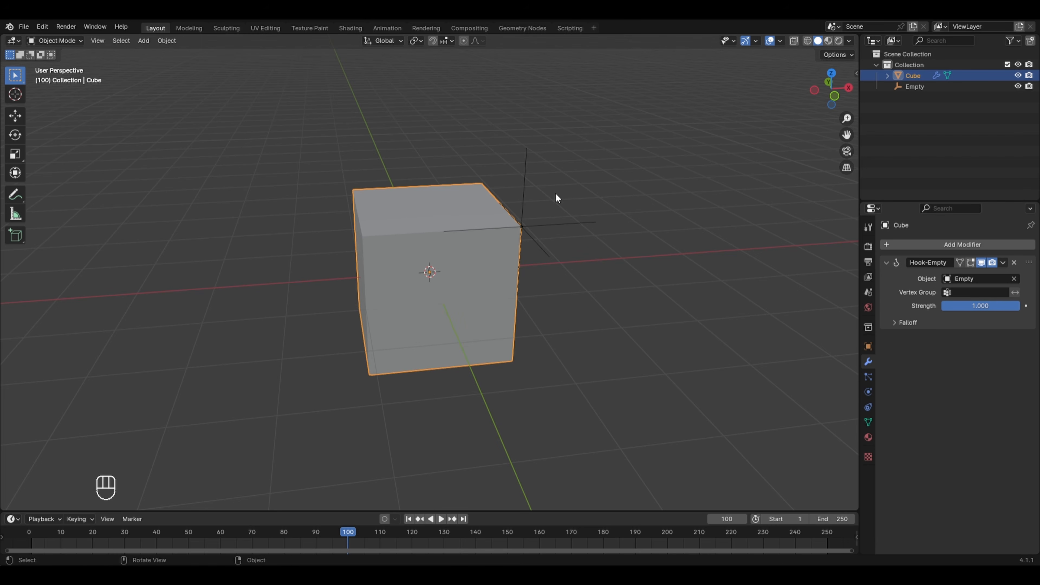
left_click_drag(551, 189, 591, 260)
key("g")
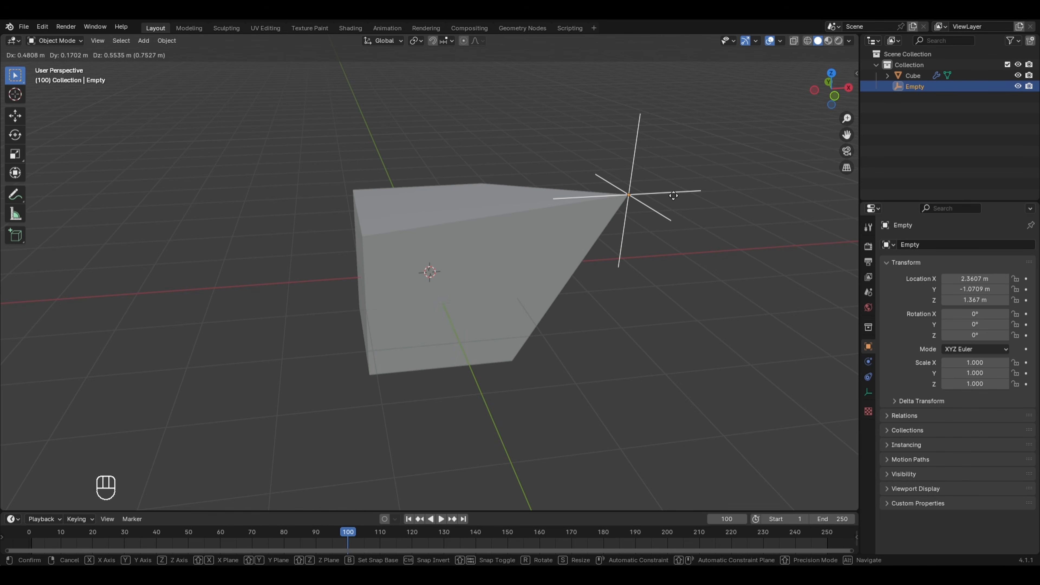
left_click(674, 196)
Move the hook empty back toward the cube to about X 1.97 m, Y -0.98 m, keeping its height
mouse_move(677, 326)
middle_mouse_down()
mouse_move(549, 331)
mouse_move(686, 339)
mouse_move(686, 331)
middle_mouse_up()
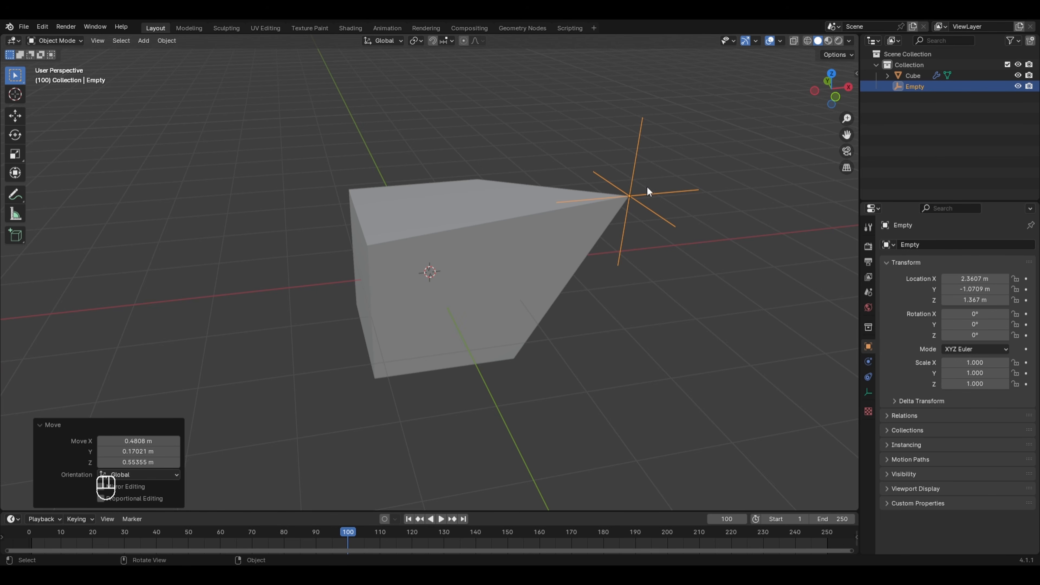
key("g")
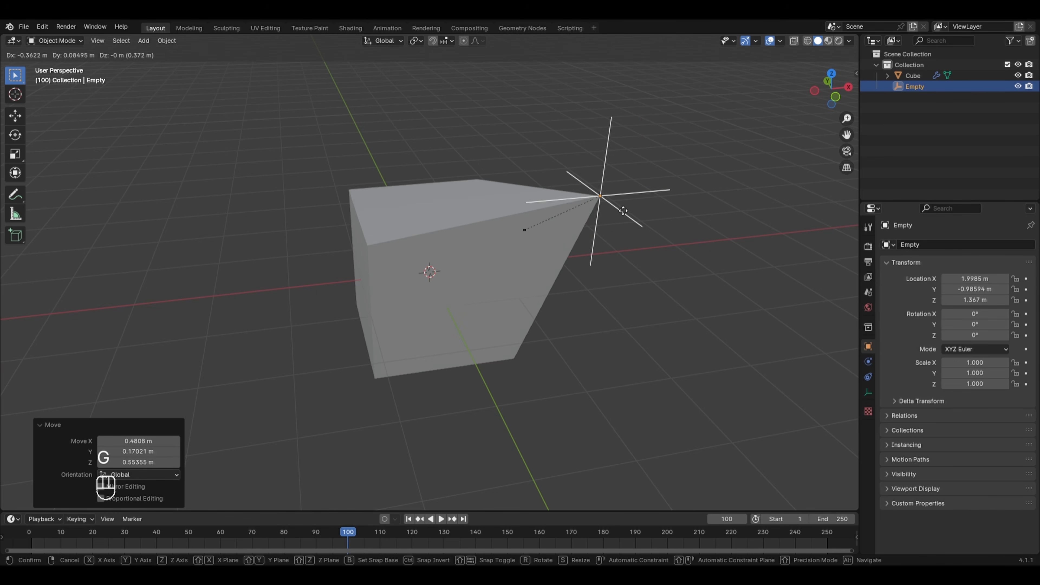
left_click(622, 211)
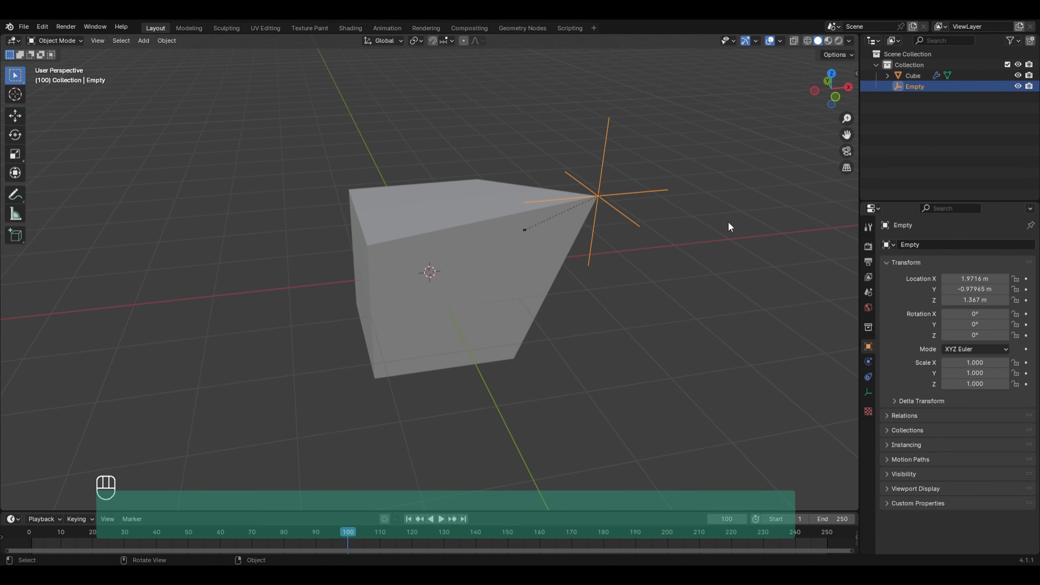
Delete all objects in the scene and add a new cube mesh
key("a")
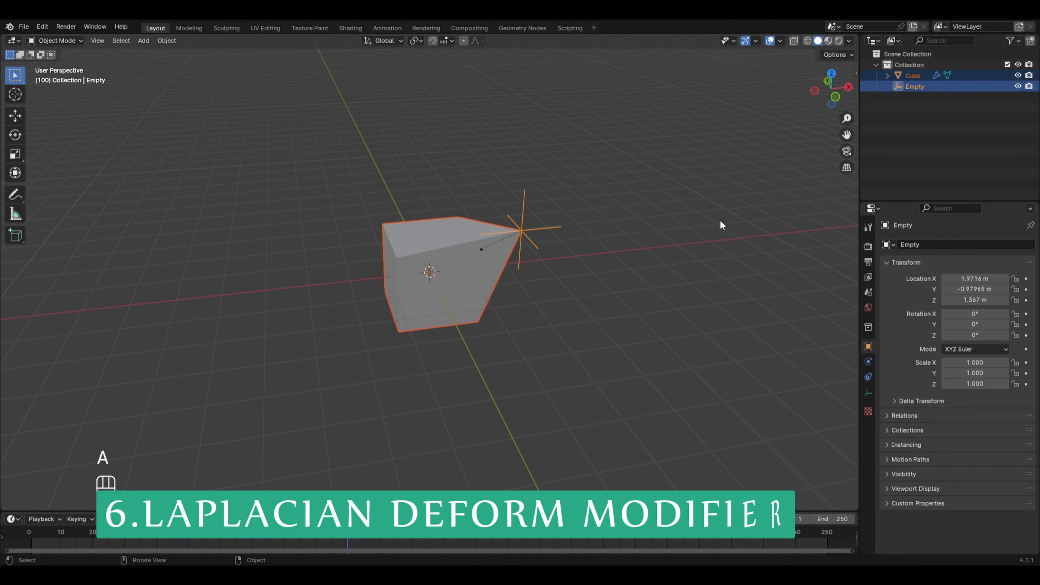
key("x")
left_click(721, 221)
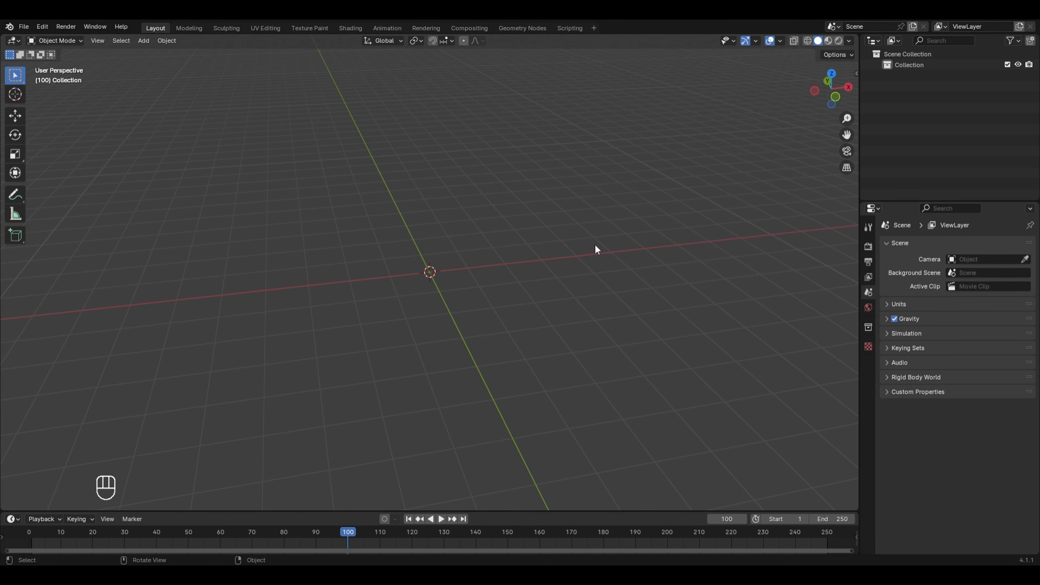
key("shift+a")
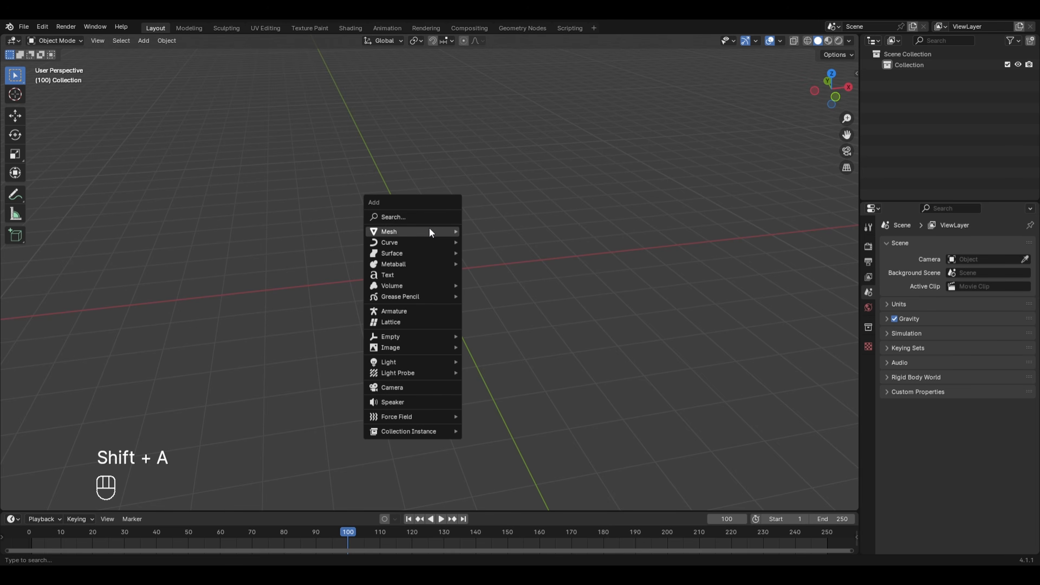
left_click(486, 238)
Subdivide the whole cube in Edit Mode with 8 cuts
key("Tab")
right_click(486, 238)
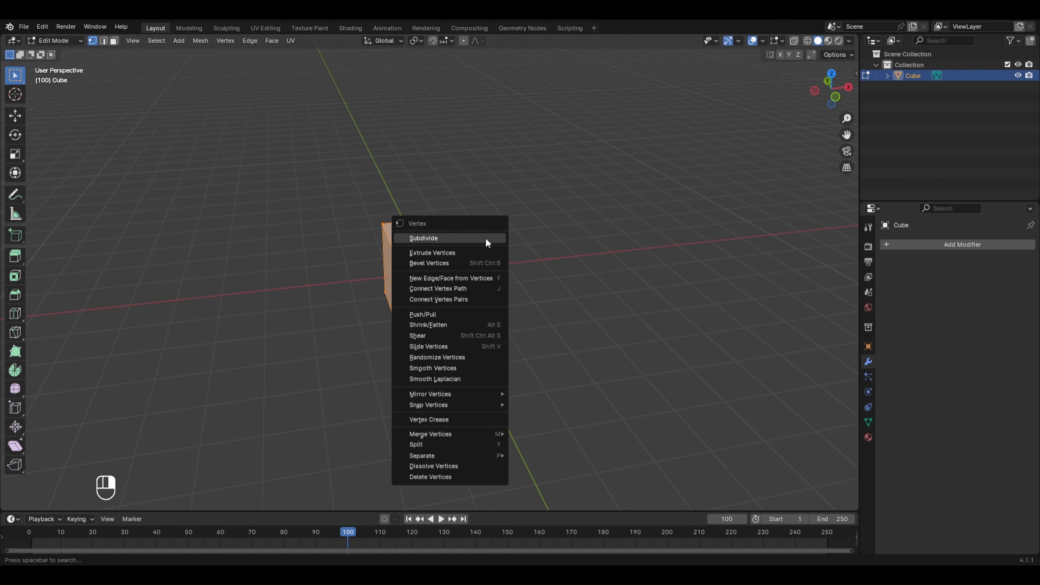
left_click(485, 237)
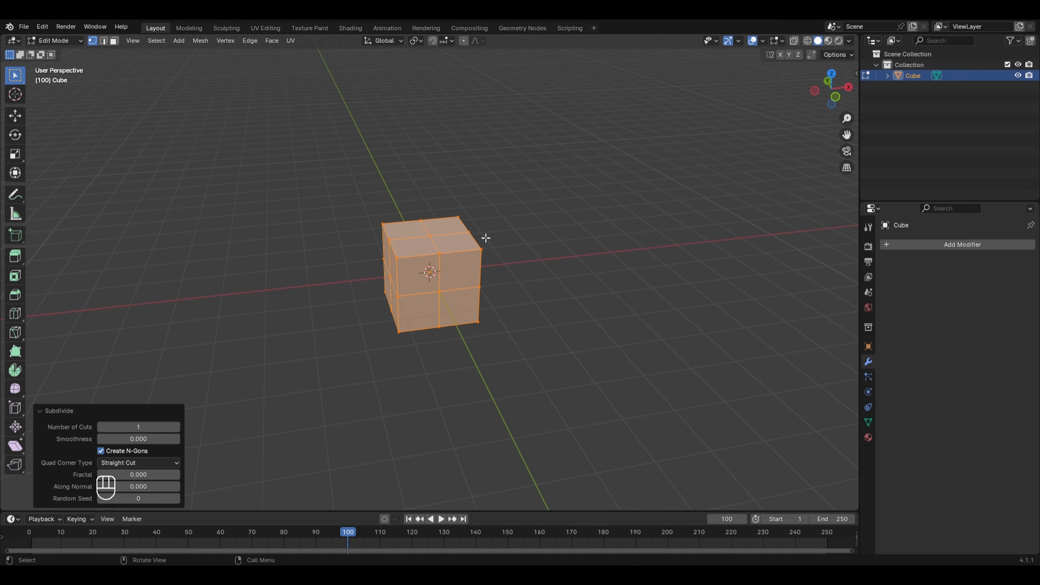
left_click(142, 425)
type("3")
key("Return")
left_click(152, 425)
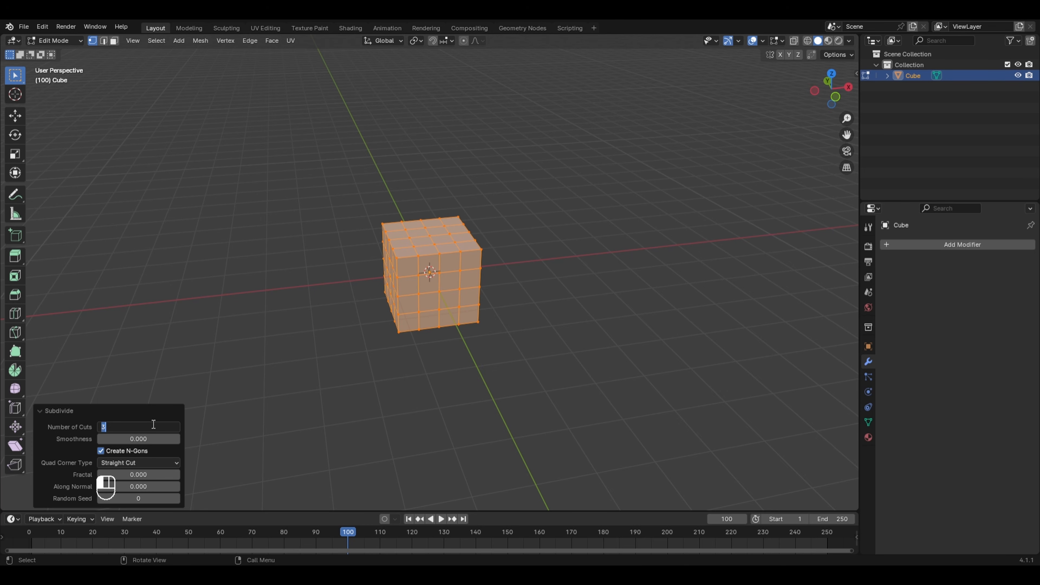
type("8")
key("Return")
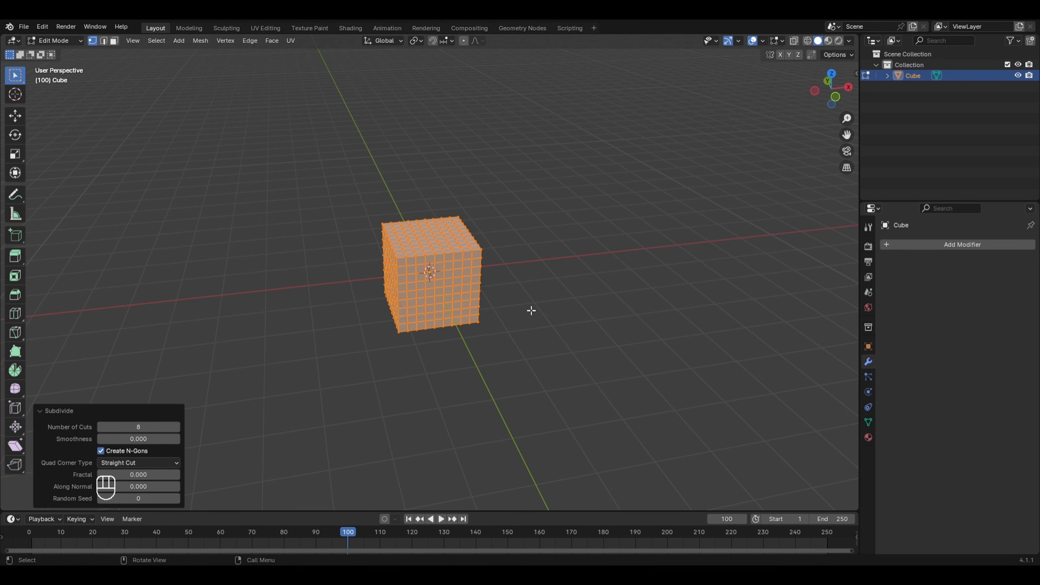
Select the subdivided cube's upper front corner vertex on the +X side and hook it to a new object
scroll(531, 320, "up", 5)
left_click_drag(568, 195, 603, 209)
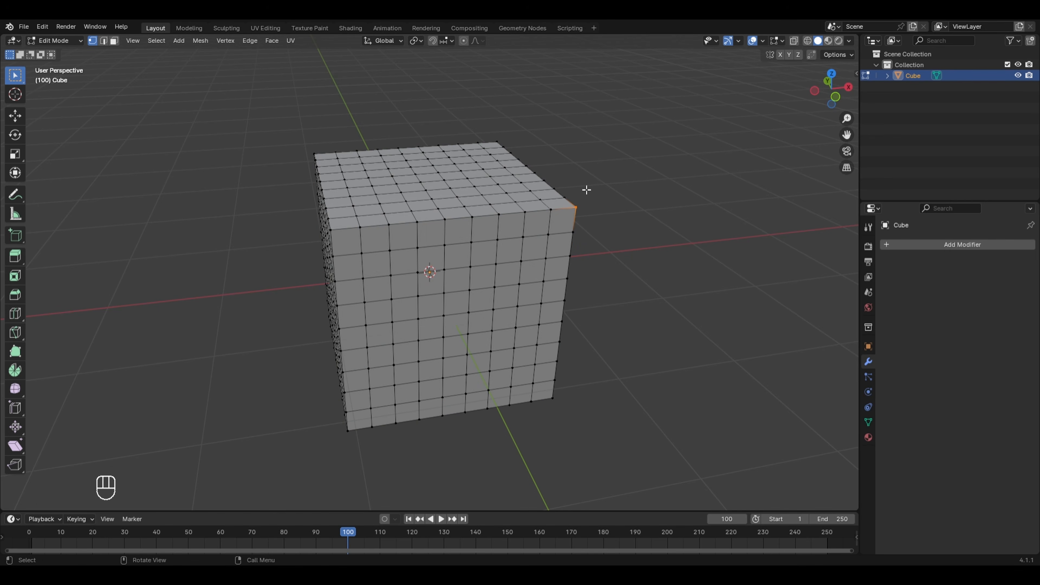
key("ctrl+h")
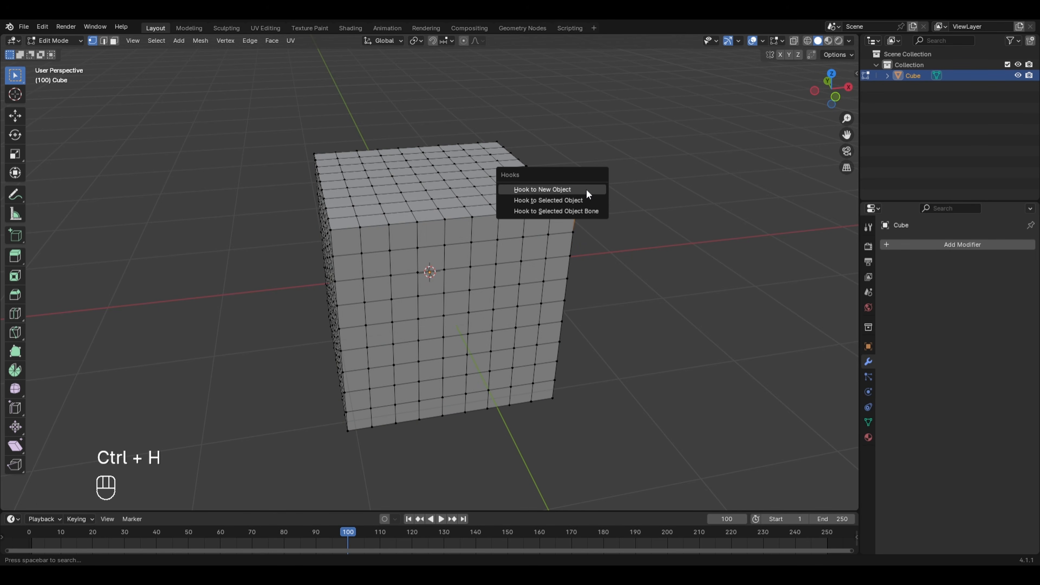
left_click(556, 191)
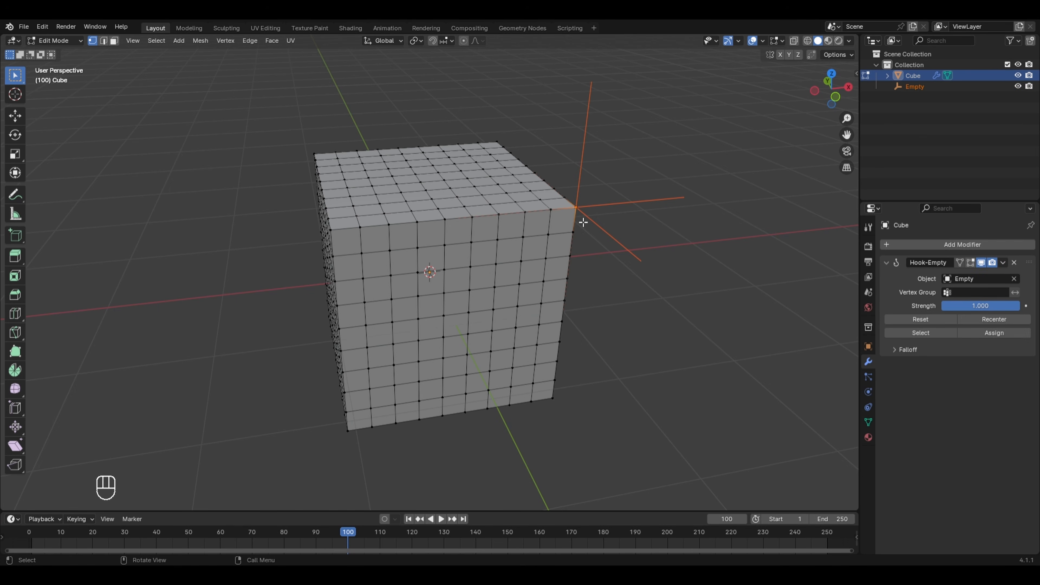
Select the cube's upper front corner vertex on the -X side and hook it to a new object
middle_click_drag(583, 223, 332, 279)
left_click(360, 266)
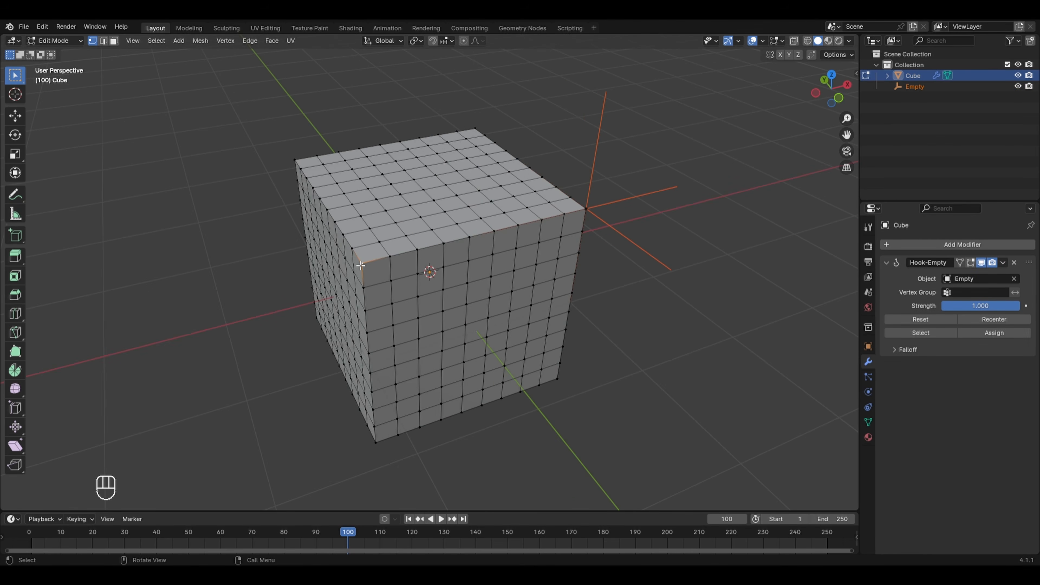
key("ctrl+h")
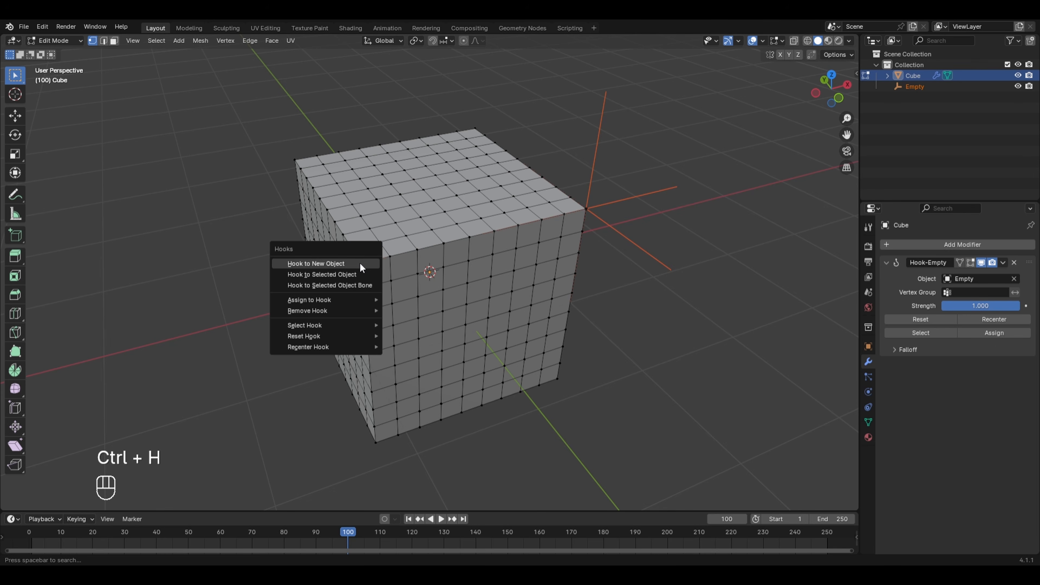
left_click(361, 265)
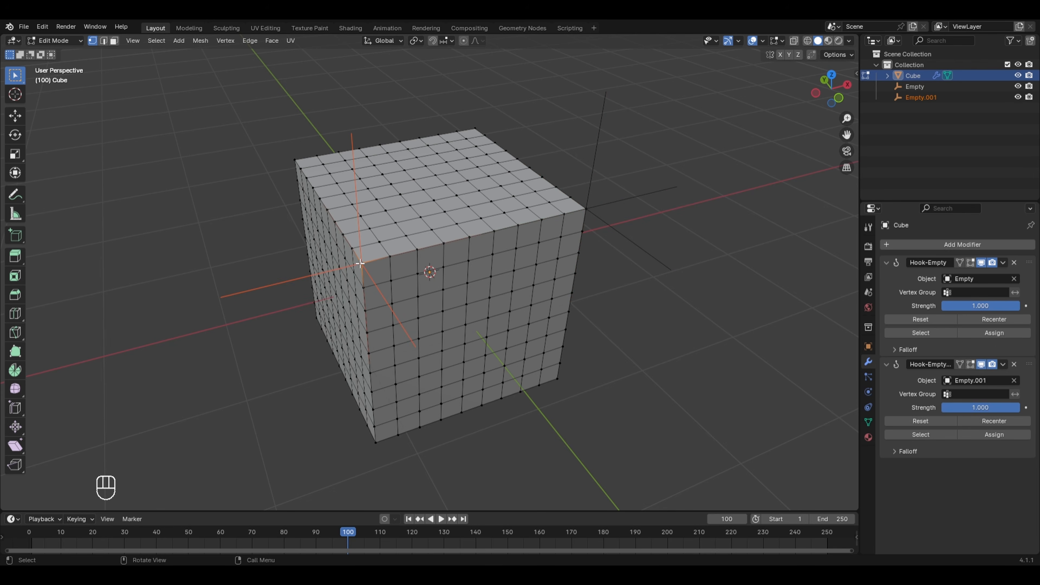
Hook the cube's lower front corner vertex on the +X side to a new object
left_click(558, 380)
key("ctrl+h")
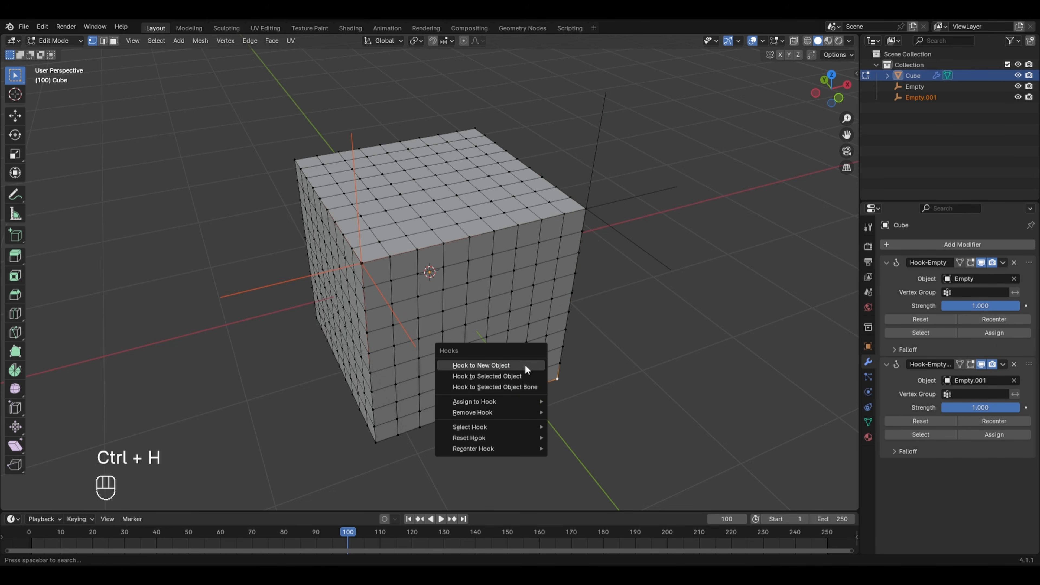
left_click(525, 365)
middle_click_drag(525, 364, 351, 270)
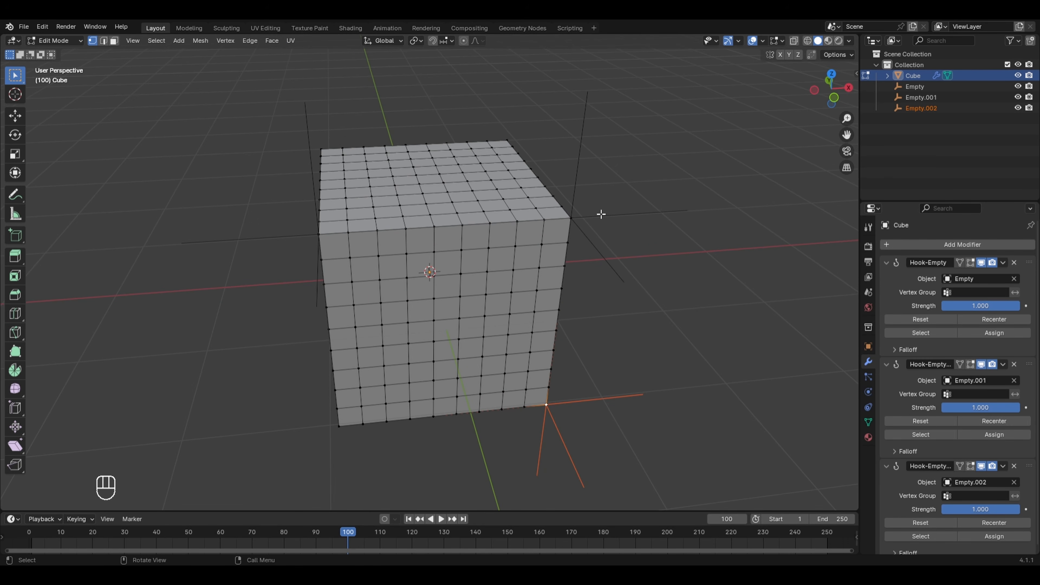
Select the vertices of Hook-Empty, Hook-Empty.001 and Hook-Empty.002 together and assign them to a new vertex group
key("ctrl+h")
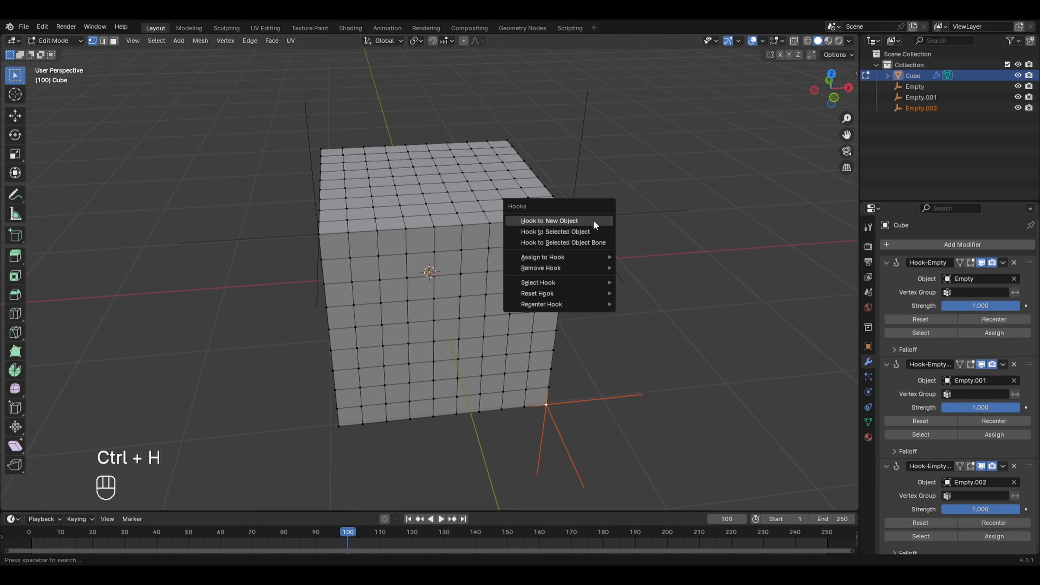
mouse_move(545, 283)
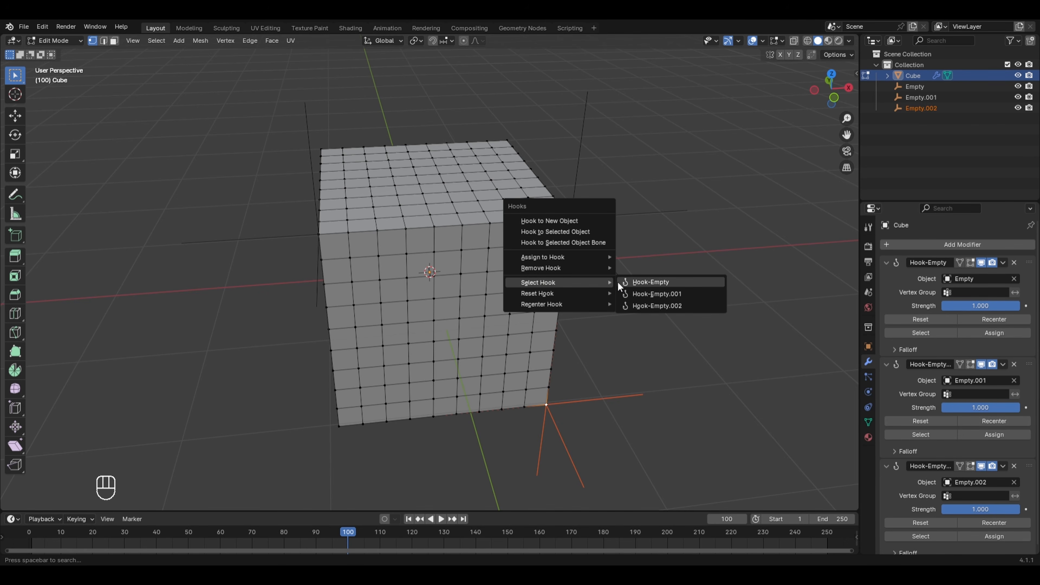
left_click(636, 283)
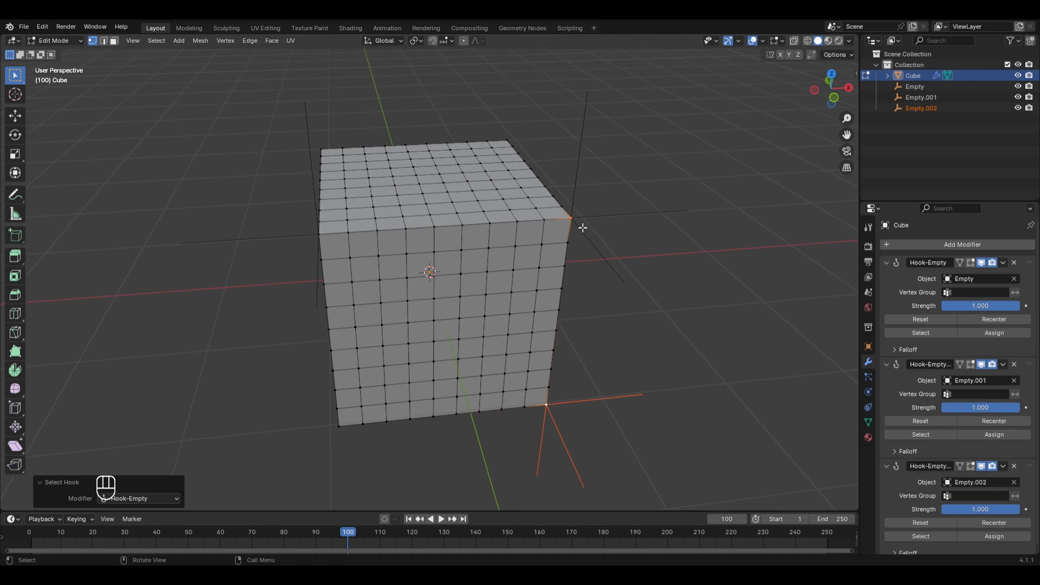
key("ctrl+h")
mouse_move(584, 232)
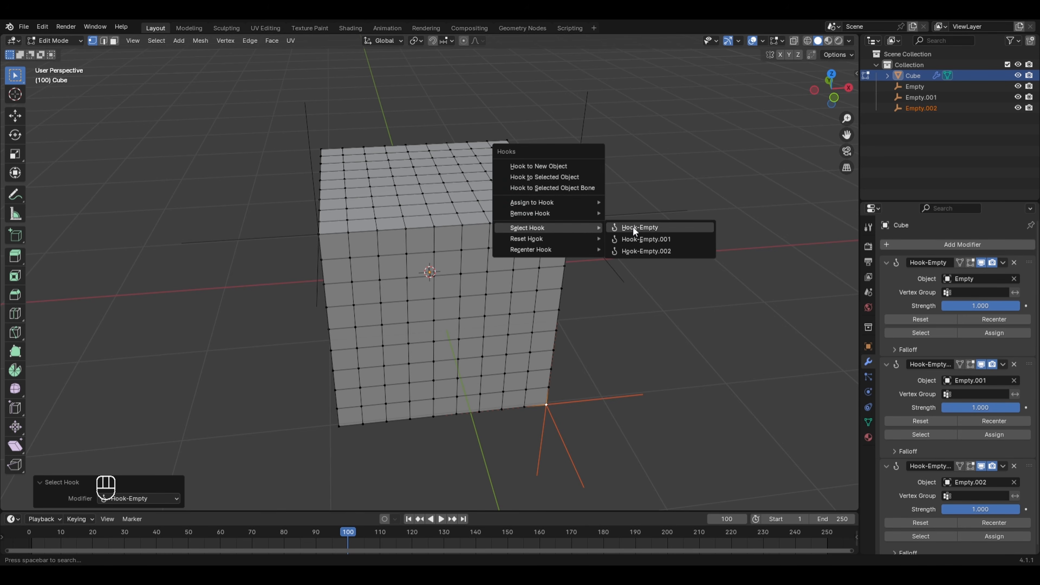
left_click(635, 238)
key("ctrl+h")
mouse_move(635, 237)
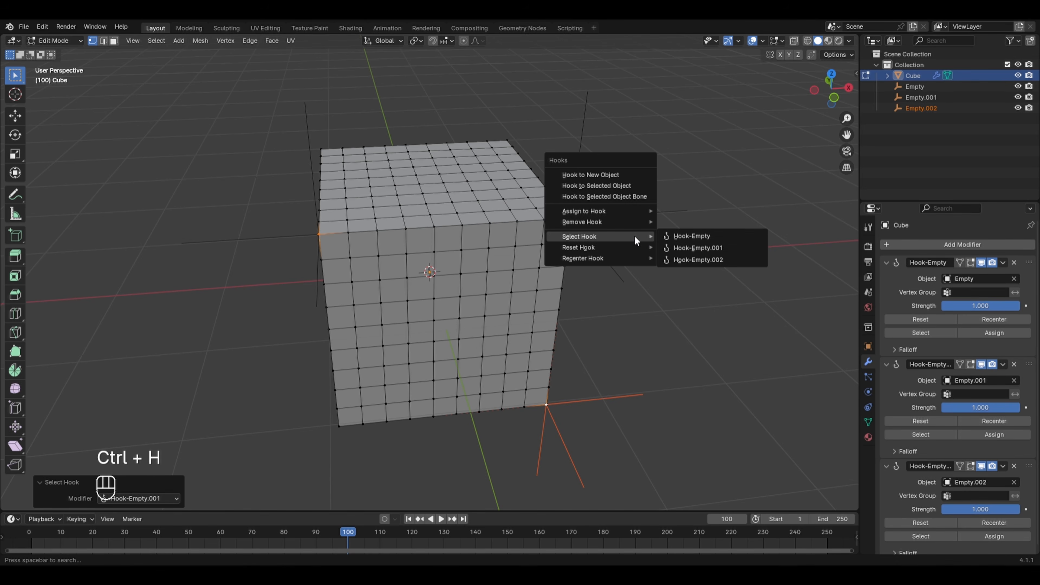
left_click(669, 255)
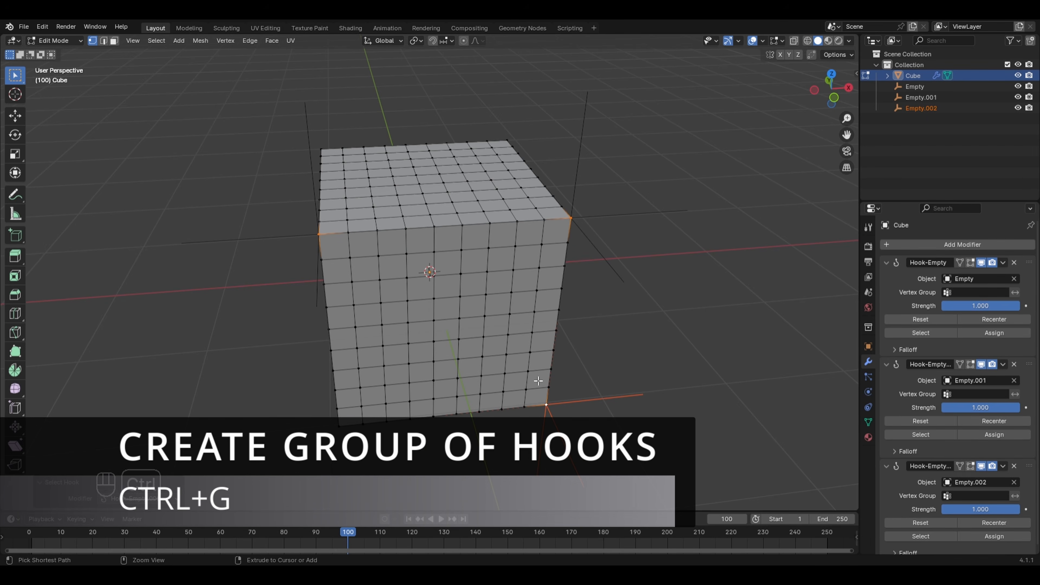
key("ctrl+g")
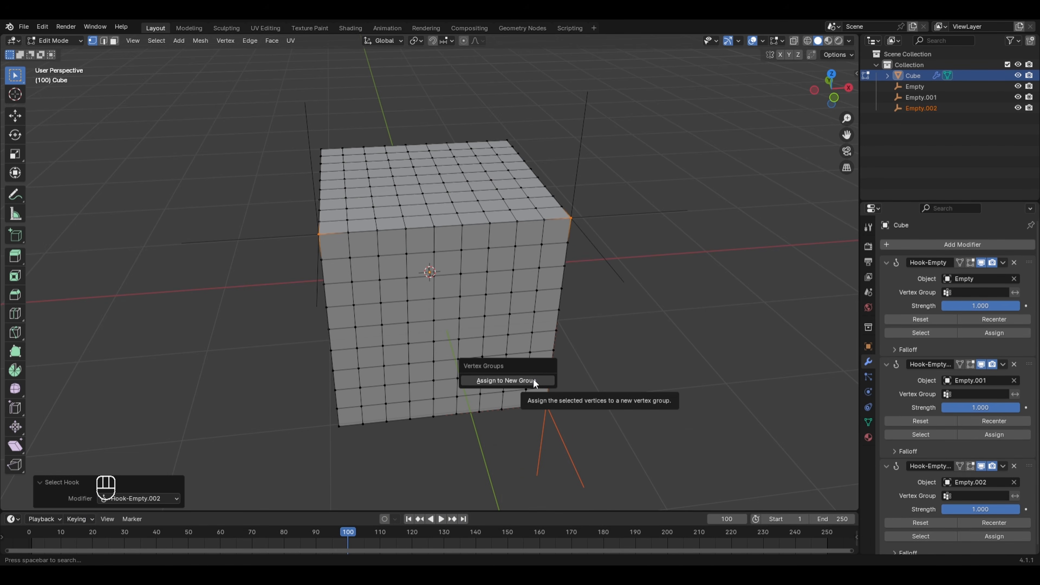
left_click(534, 381)
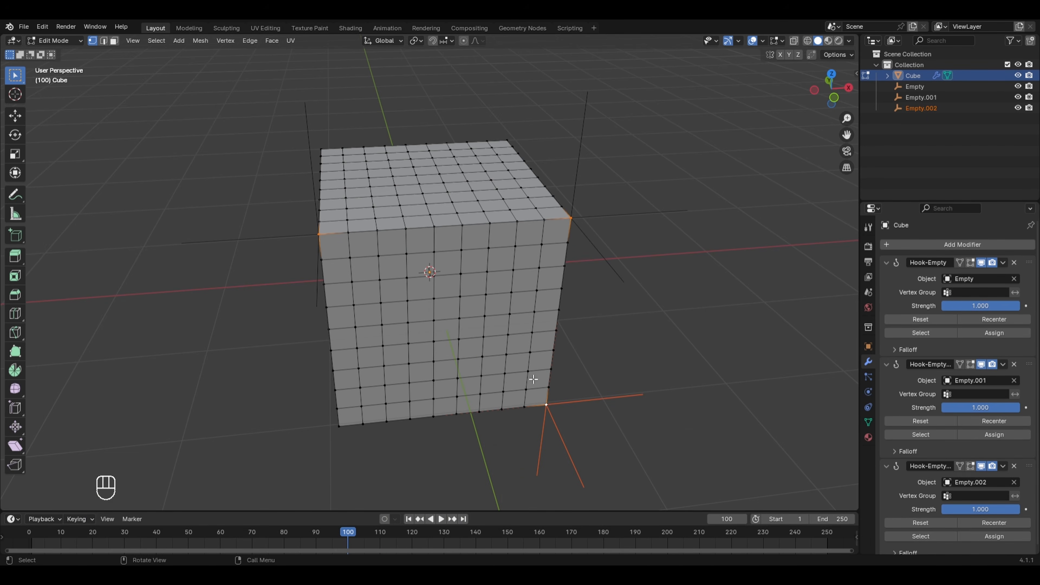
Add a Laplacian Deform modifier to the cube with Group as anchor weights, return to Object Mode and bind it
left_click(930, 245)
mouse_move(908, 299)
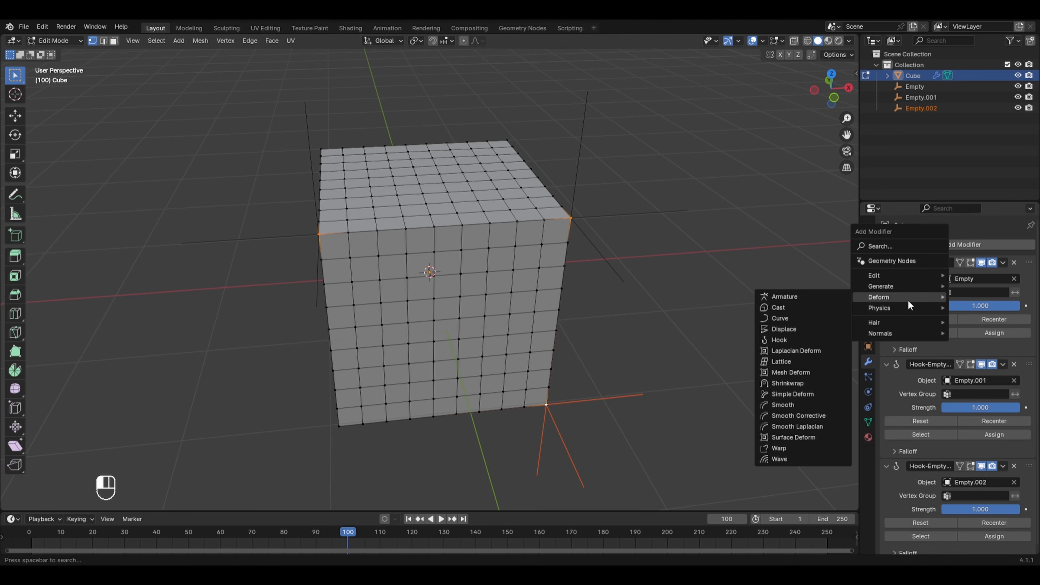
left_click(791, 351)
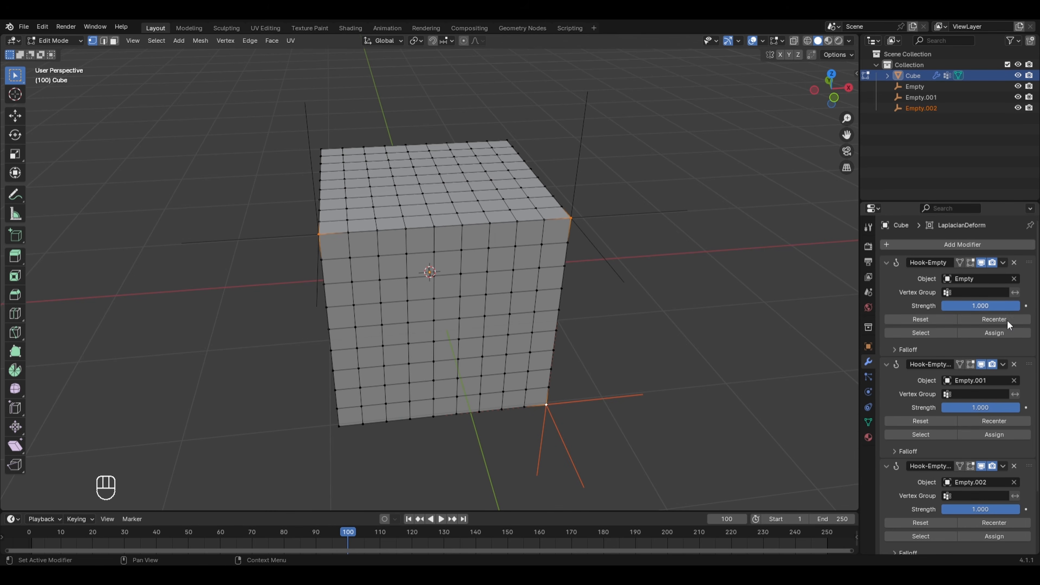
scroll(943, 361, "down", 5)
left_click(965, 525)
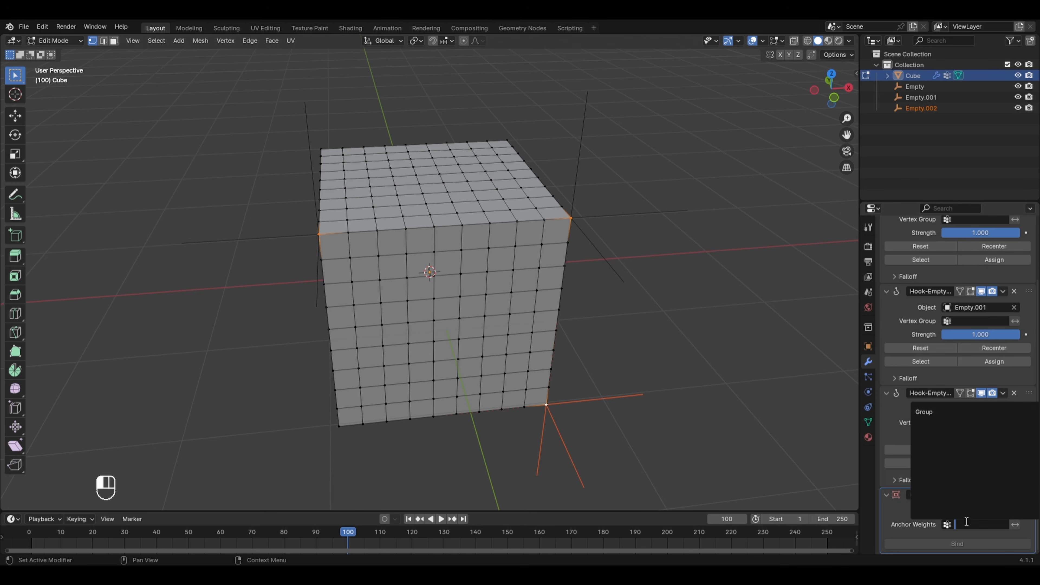
left_click(955, 414)
key("Tab")
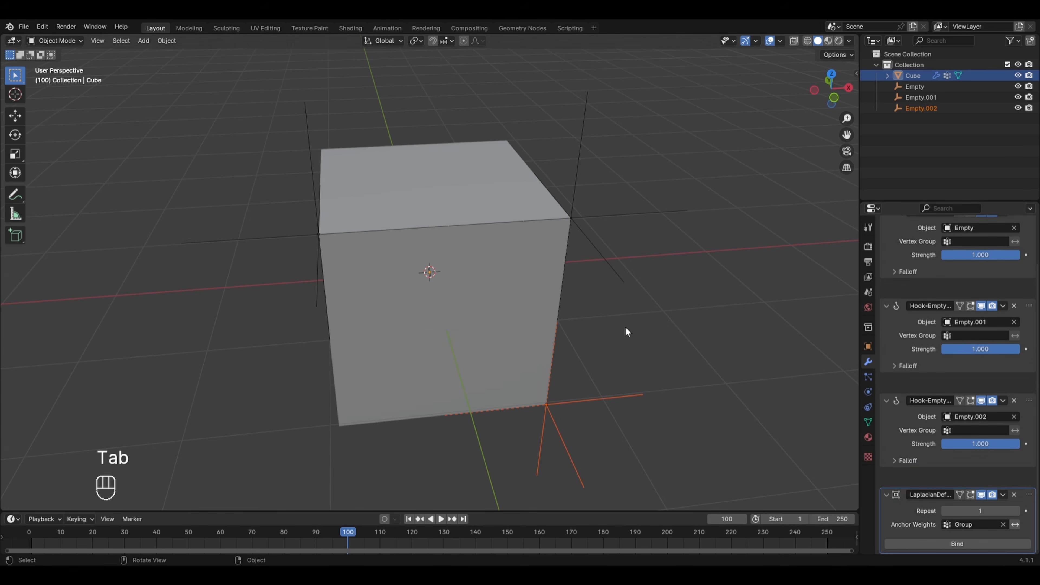
key("ctrl+z")
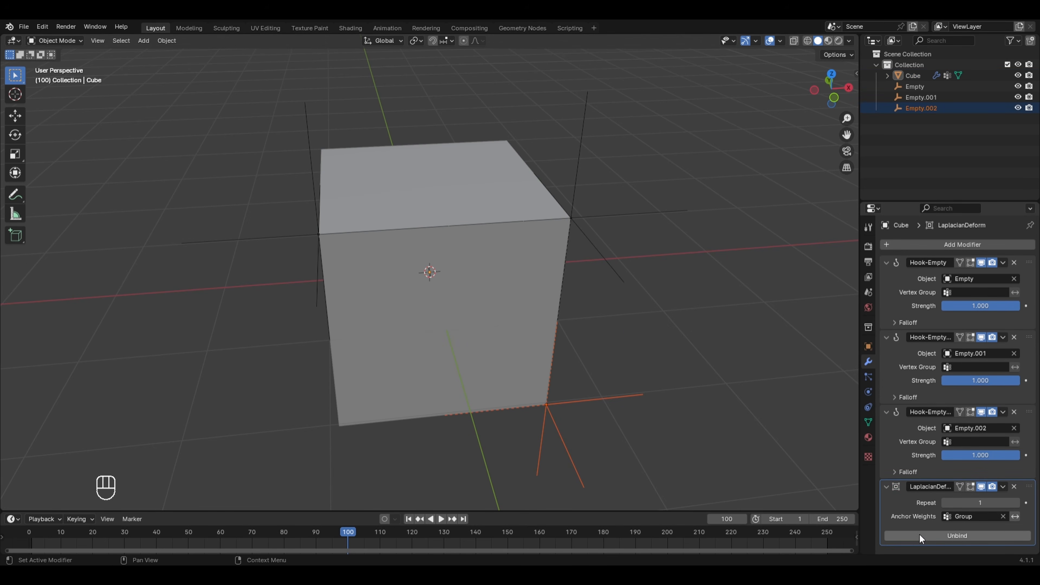
left_click(919, 534)
Move the hook empty at the upper front +X corner up and away from the cube to deform it
left_click_drag(575, 110, 622, 161)
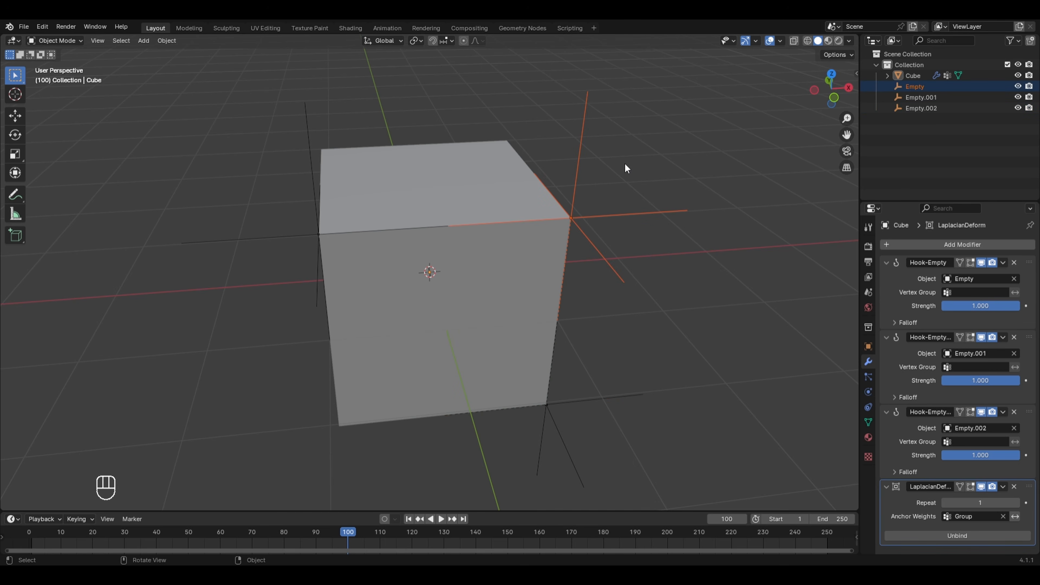
key("g")
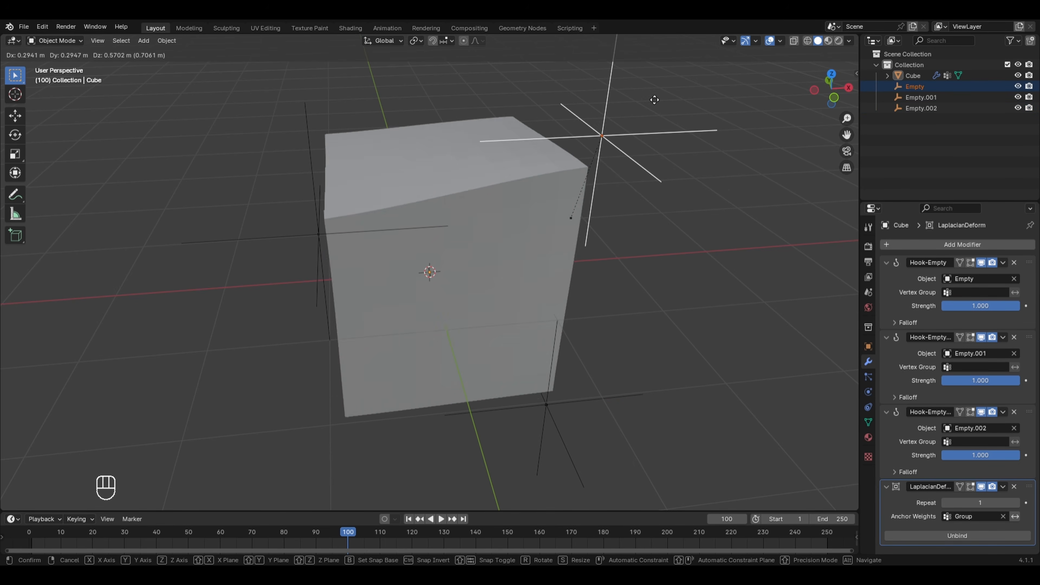
left_click(816, 152)
Move the hook empty at the upper front -X corner by about X 0.63 m, Y 0.20 m, Z 0.49 m
left_click_drag(258, 191, 367, 283)
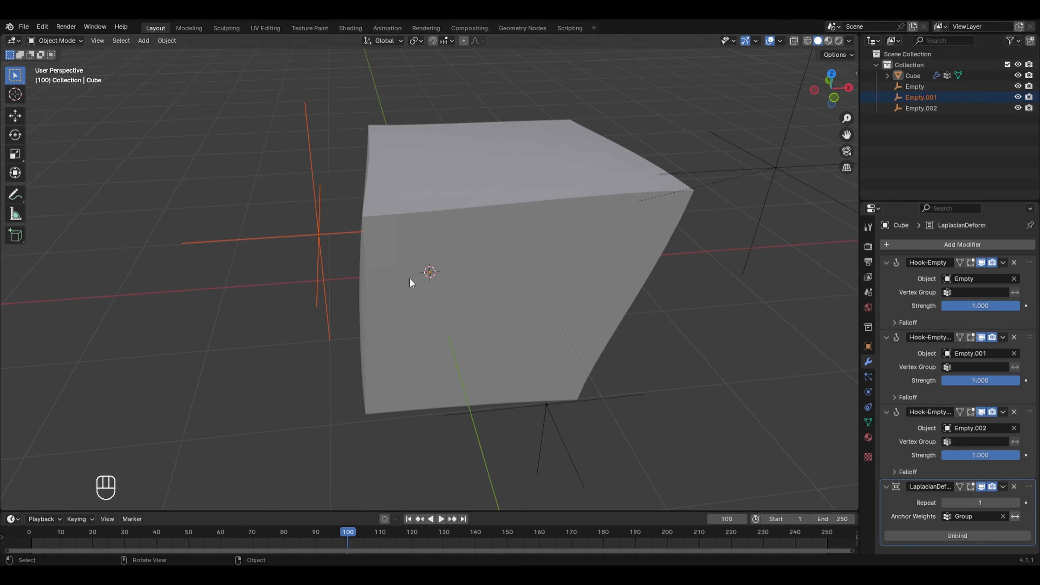
key("g")
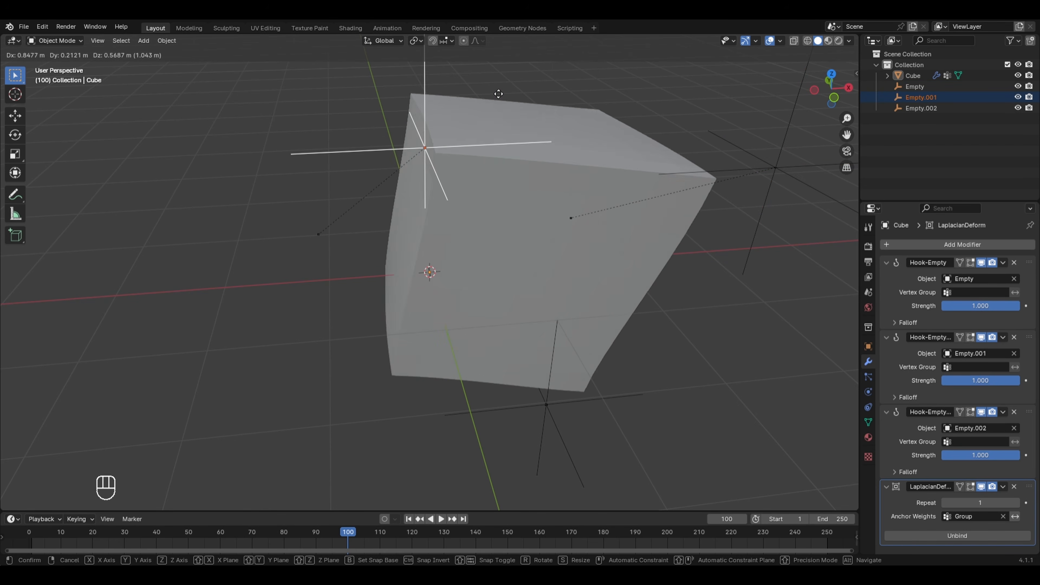
left_click(462, 103)
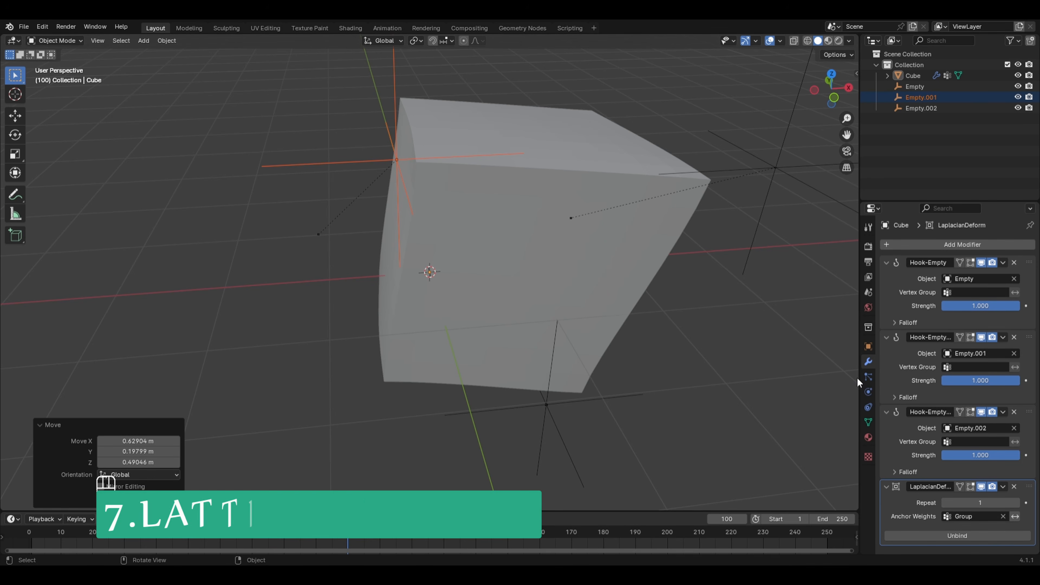
Delete all objects in the scene and add a UV sphere mesh
scroll(721, 351, "down", 4)
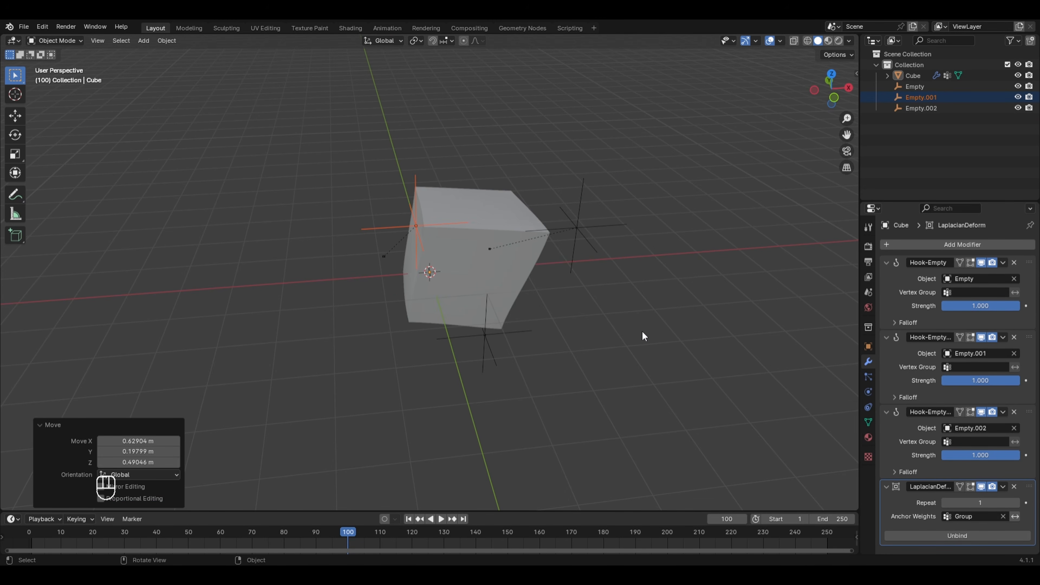
key("a")
key("x")
left_click(600, 264)
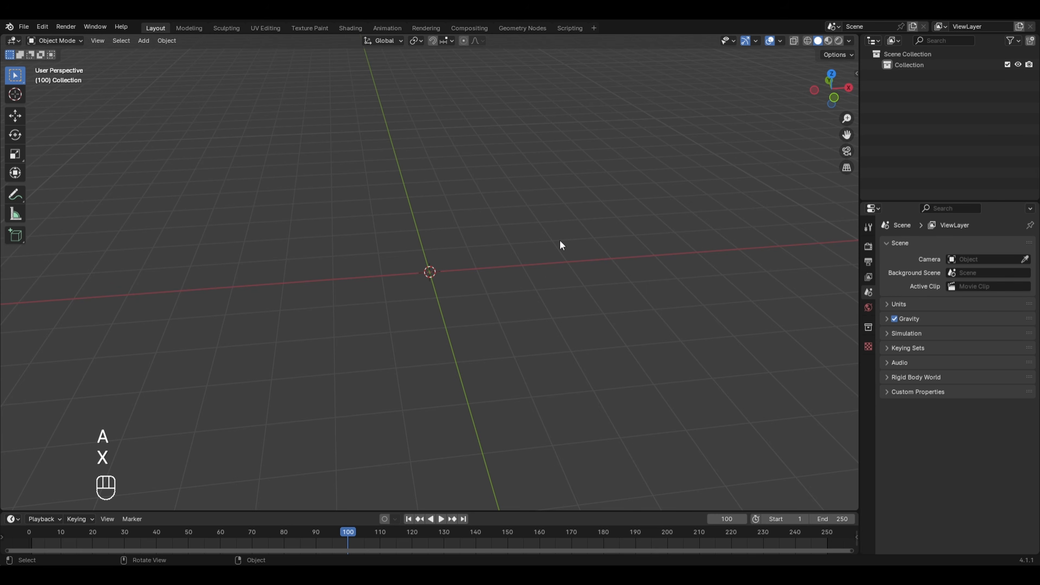
middle_click_drag(561, 245, 637, 307)
key("shift+a")
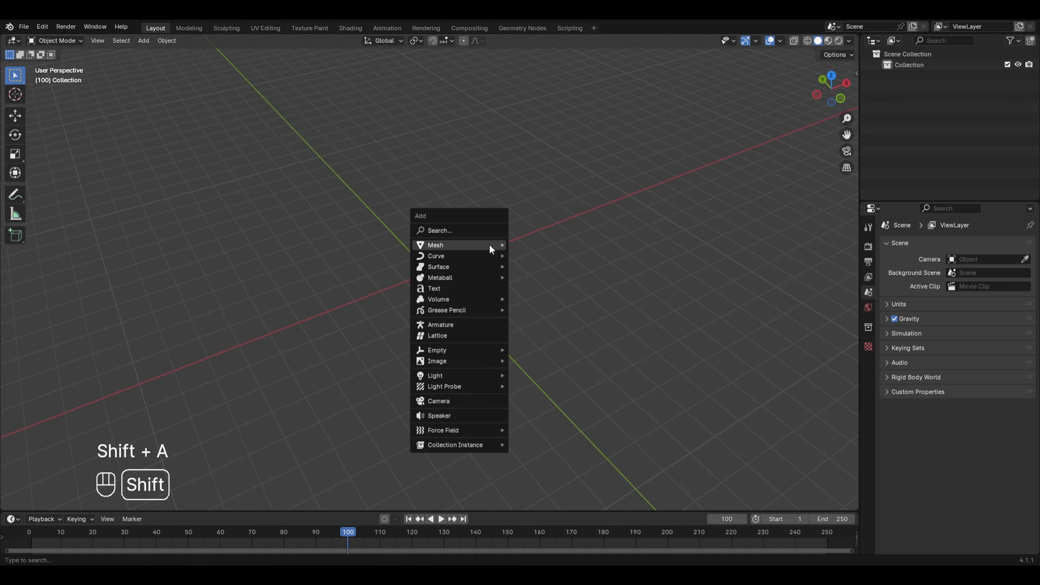
mouse_move(489, 245)
left_click(573, 277)
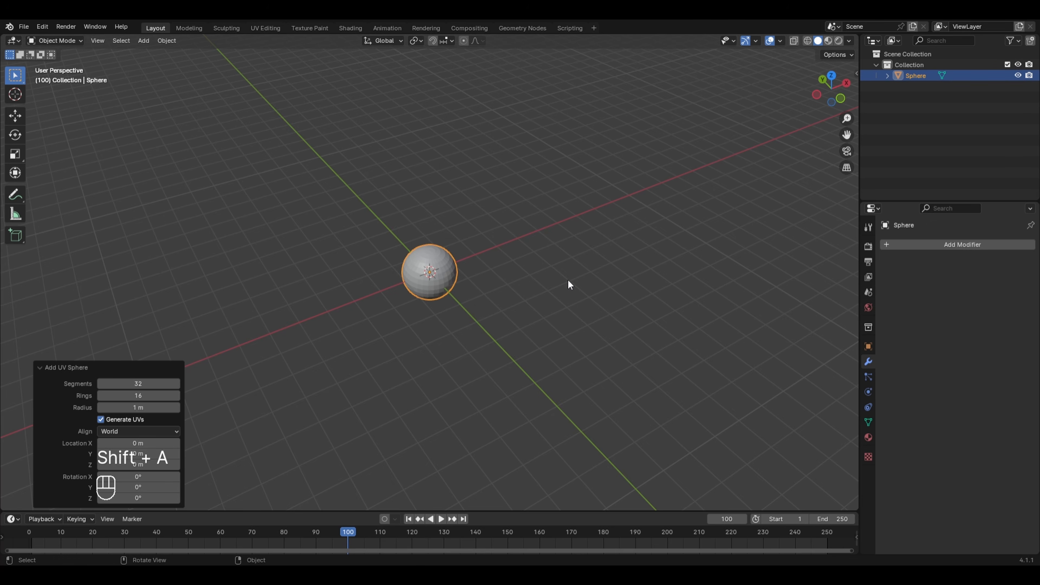
Move the sphere about 3.51 m along the X axis
key("g")
key("x")
left_click(528, 336)
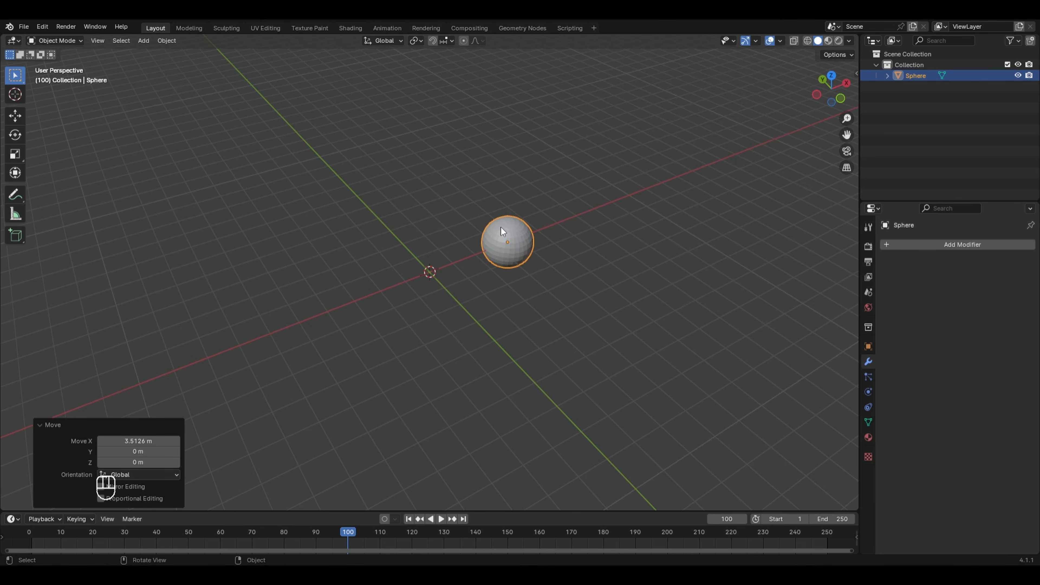
key("Tab")
middle_click_drag(495, 288, 496, 326)
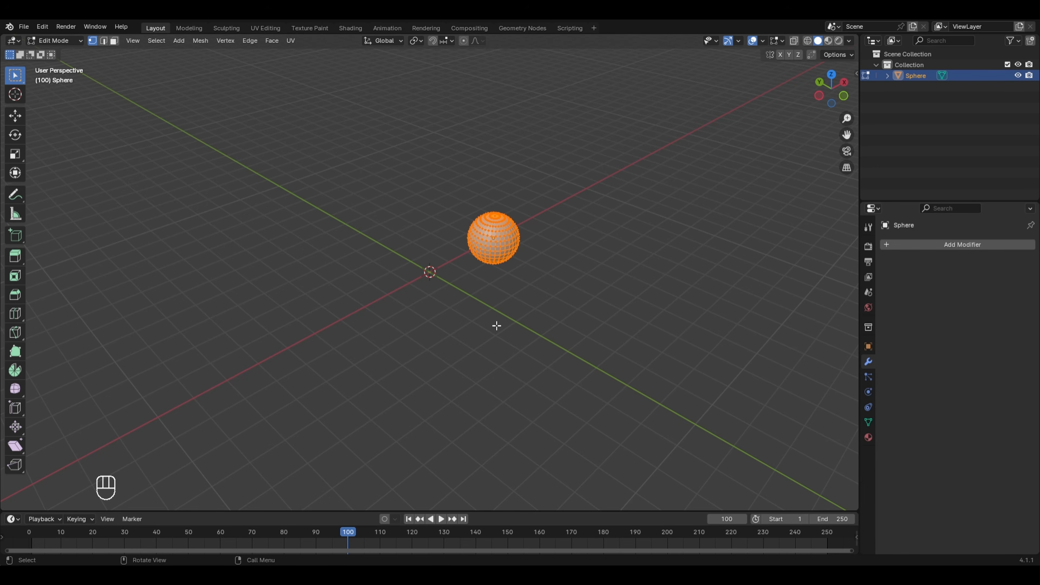
key("Tab")
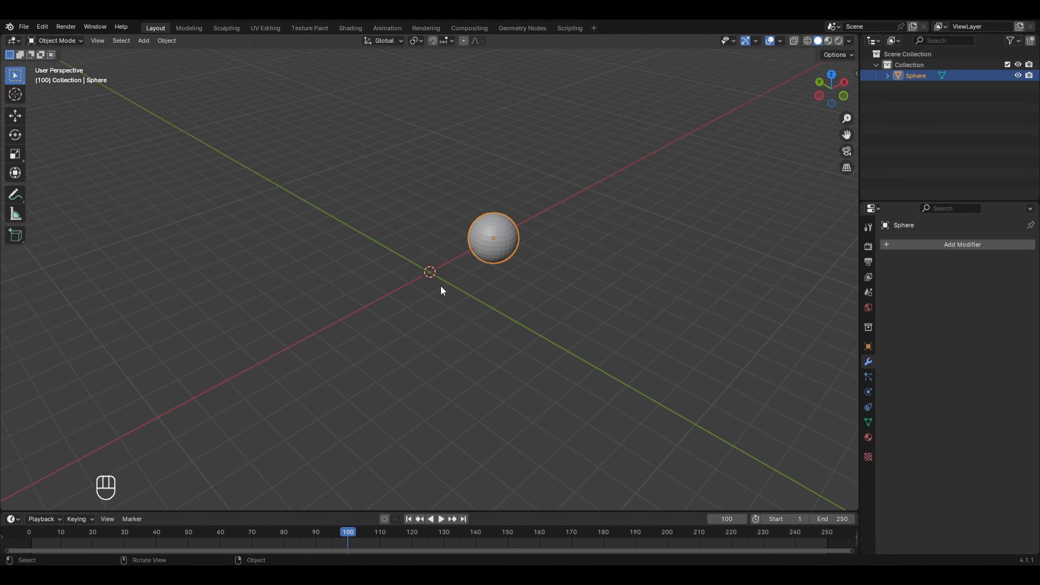
Add a lattice object at the world origin and give the sphere a Lattice modifier
key("shift+a")
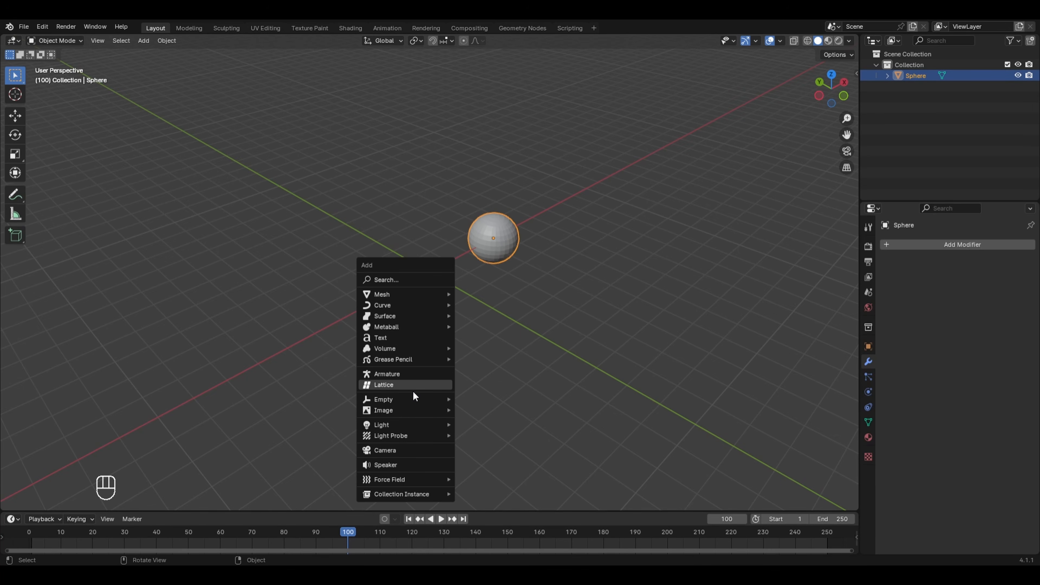
left_click(404, 385)
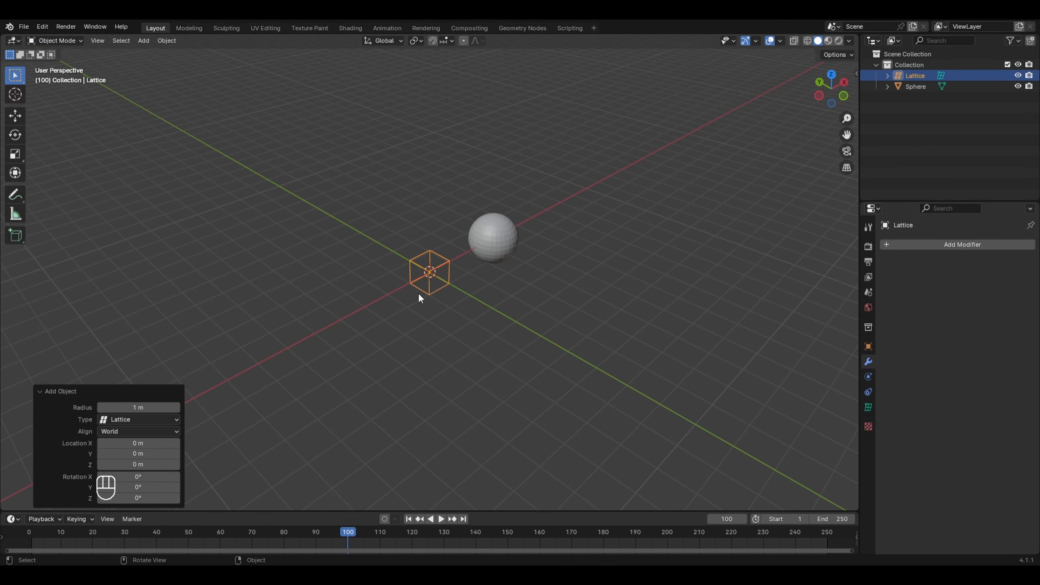
left_click(494, 241)
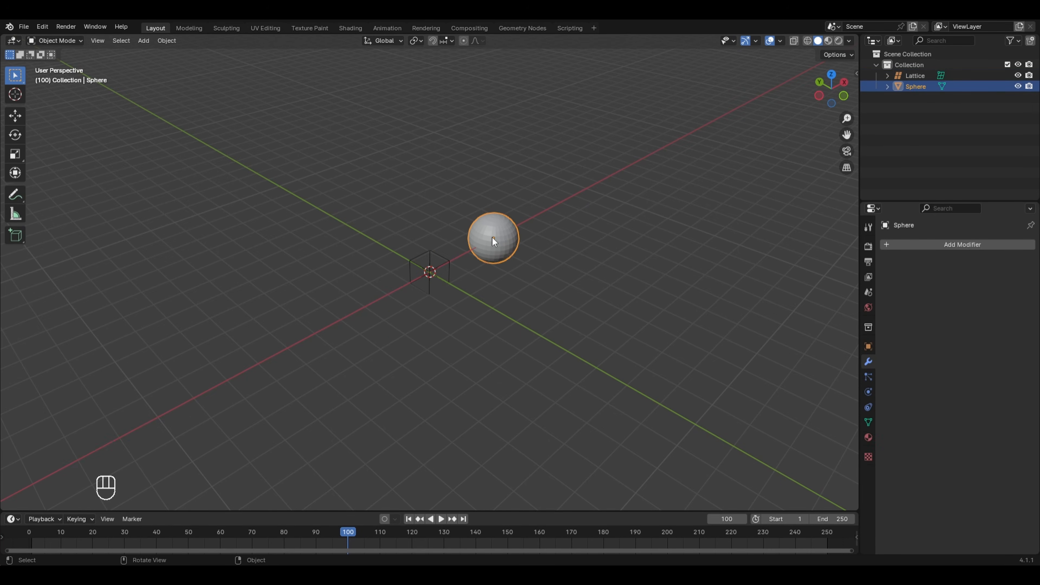
left_click(967, 245)
mouse_move(967, 246)
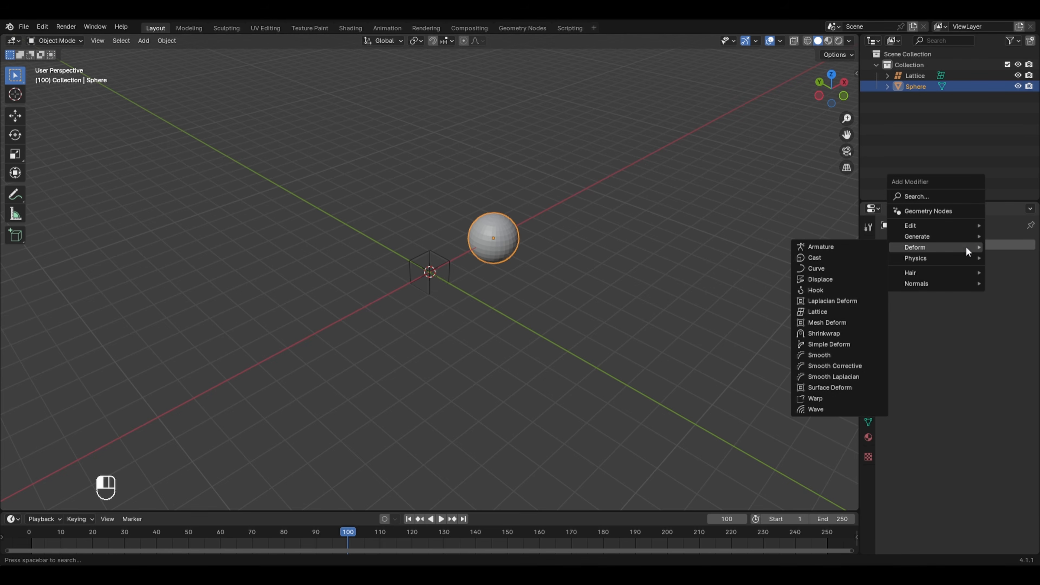
left_click(811, 311)
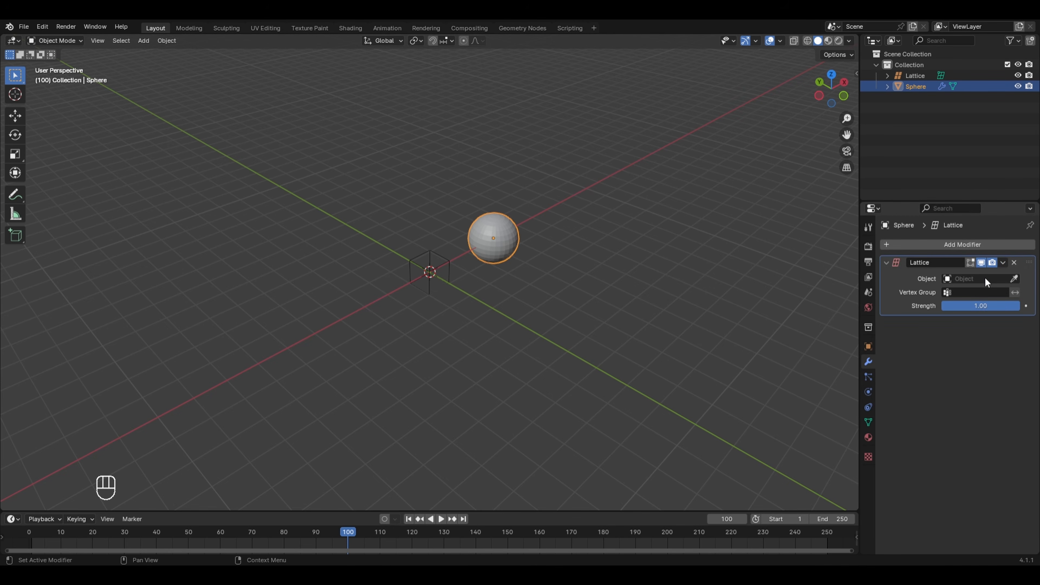
Set the lattice at the world origin as the object of the sphere's Lattice modifier
left_click(1015, 279)
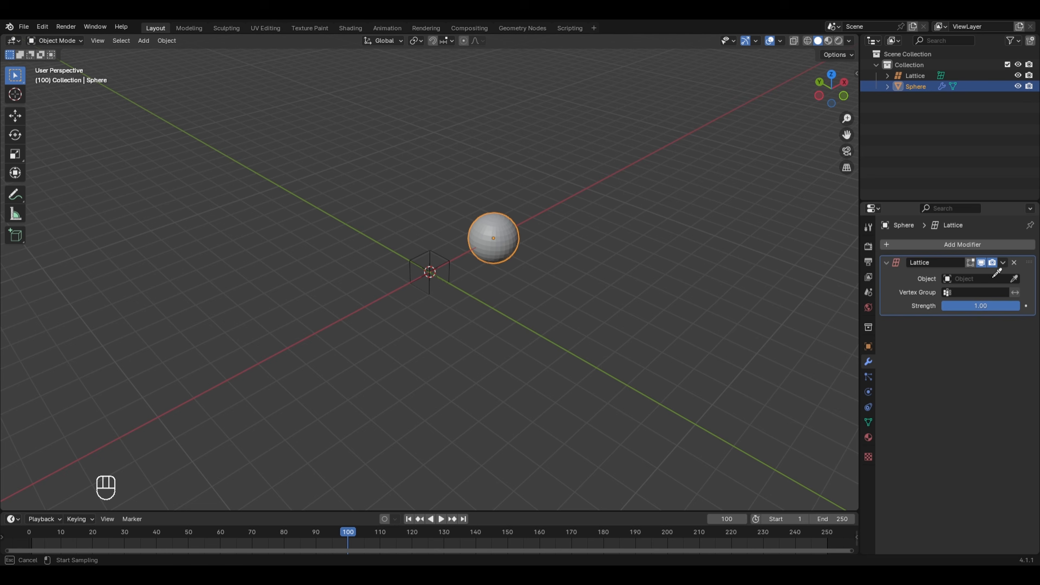
left_click(435, 271)
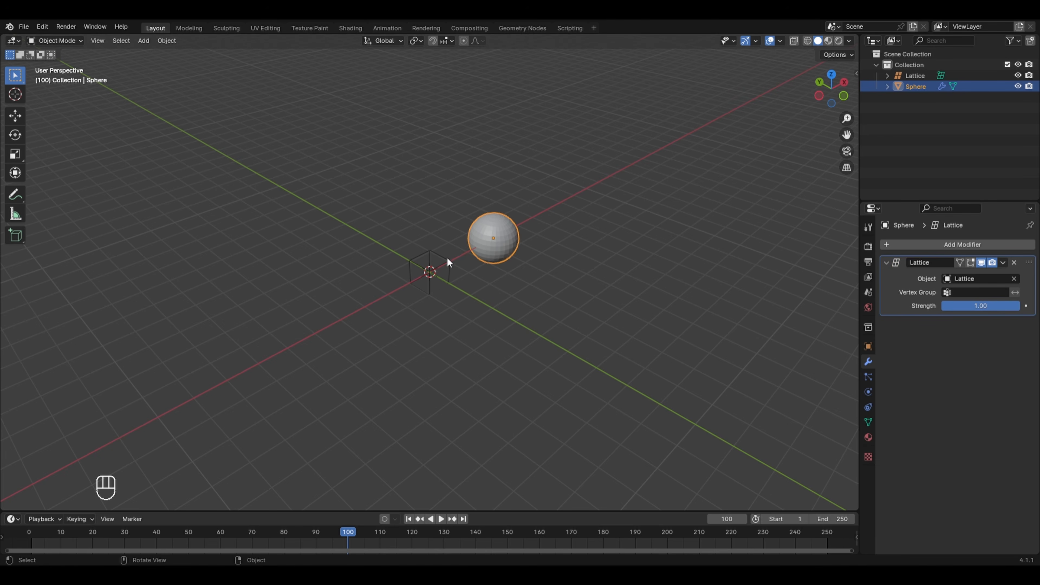
Move the lattice about 3.4 m along the X axis onto the sphere and scale it uniformly by about 2.14
left_click(439, 265)
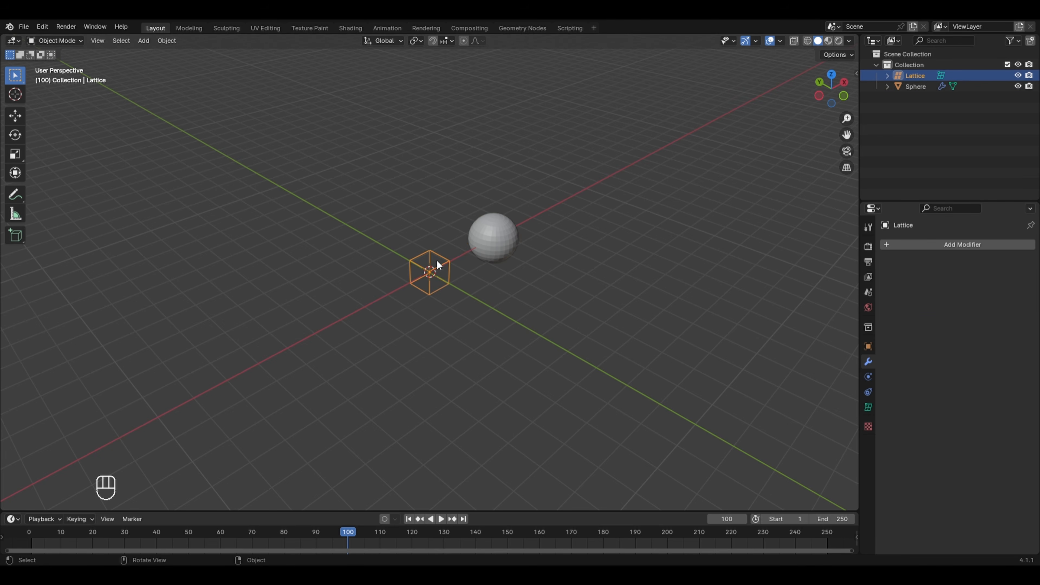
key("g")
key("x")
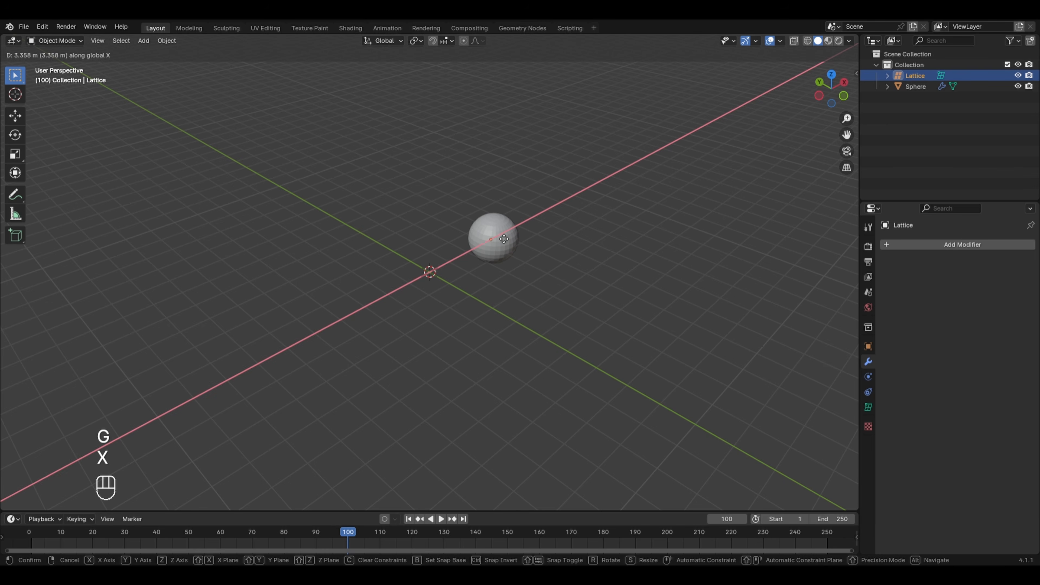
left_click(508, 242)
key("s")
left_click(530, 257)
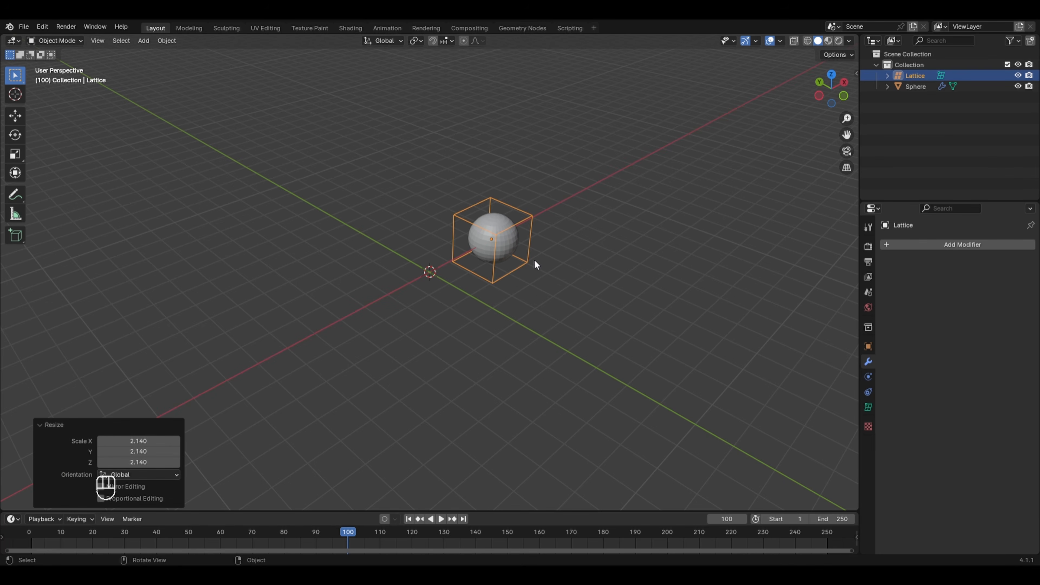
In Edit Mode, move the lattice's upper front -X corner point by about X -4.39 m, Y 1.21 m, Z 0.04 m
key("Tab")
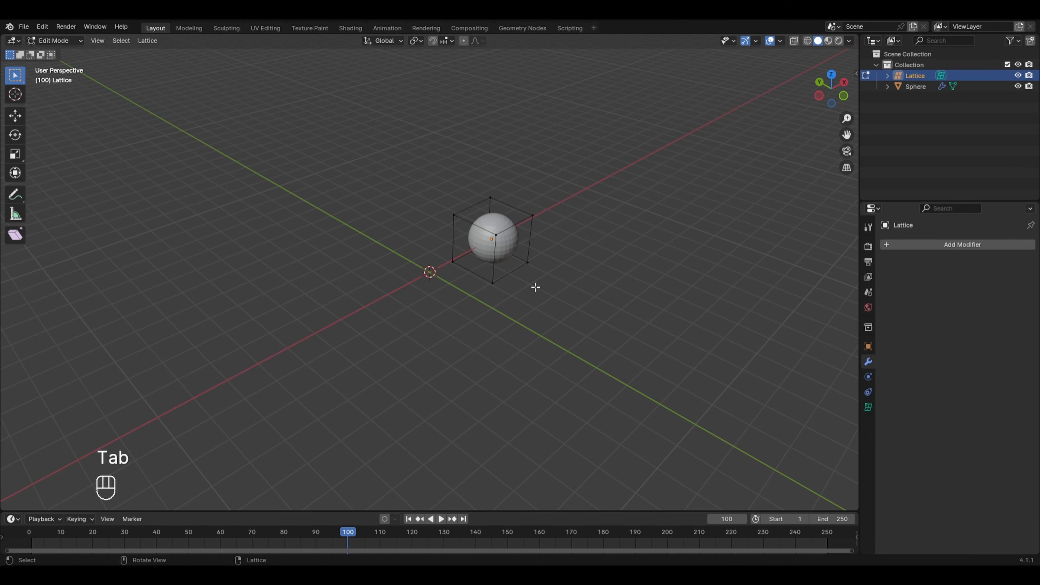
scroll(536, 288, "up", 4)
middle_click_drag(631, 342, 588, 330)
left_click_drag(577, 202, 654, 248)
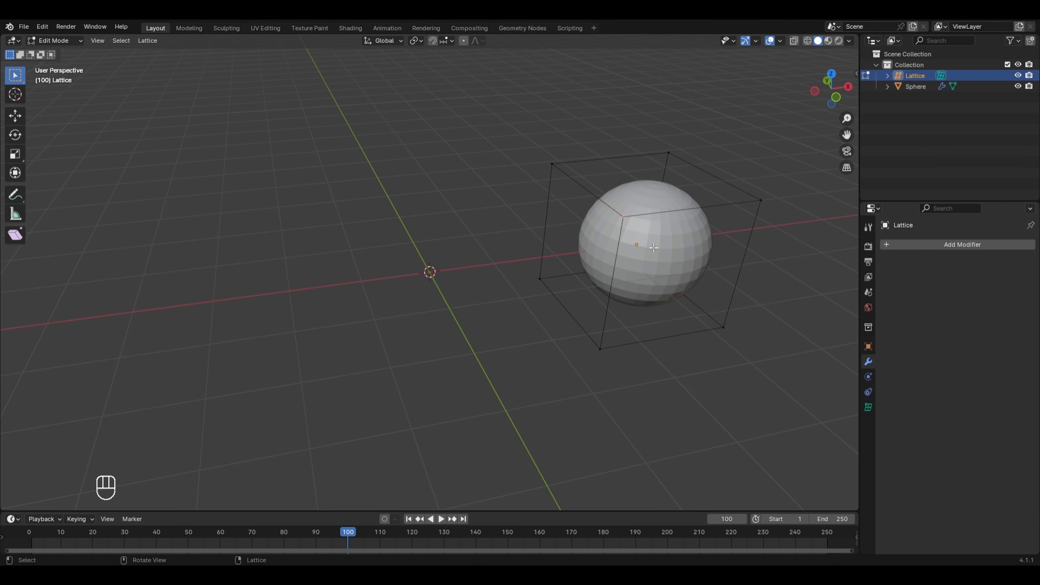
key("g")
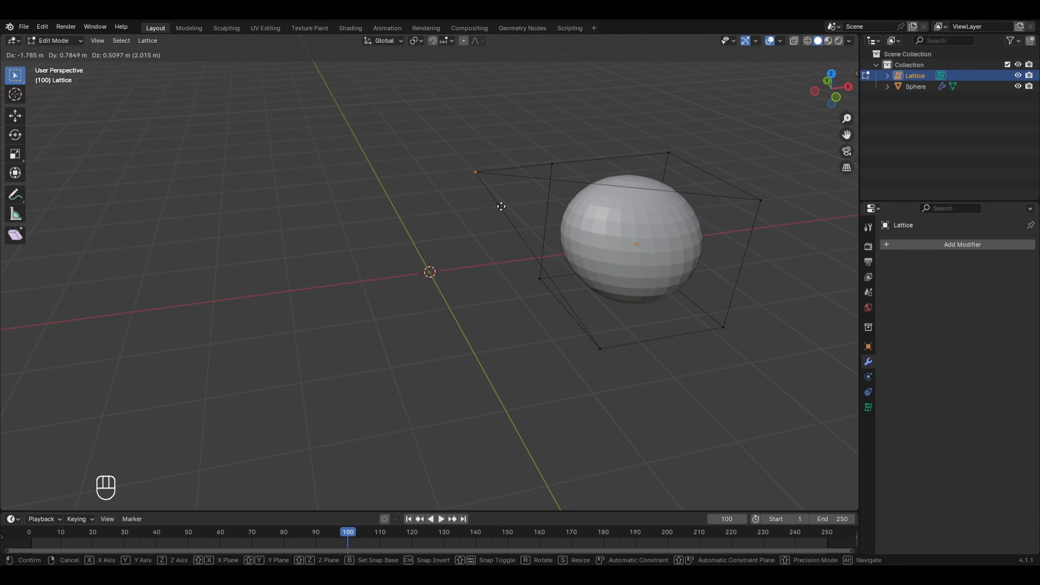
left_click(304, 256)
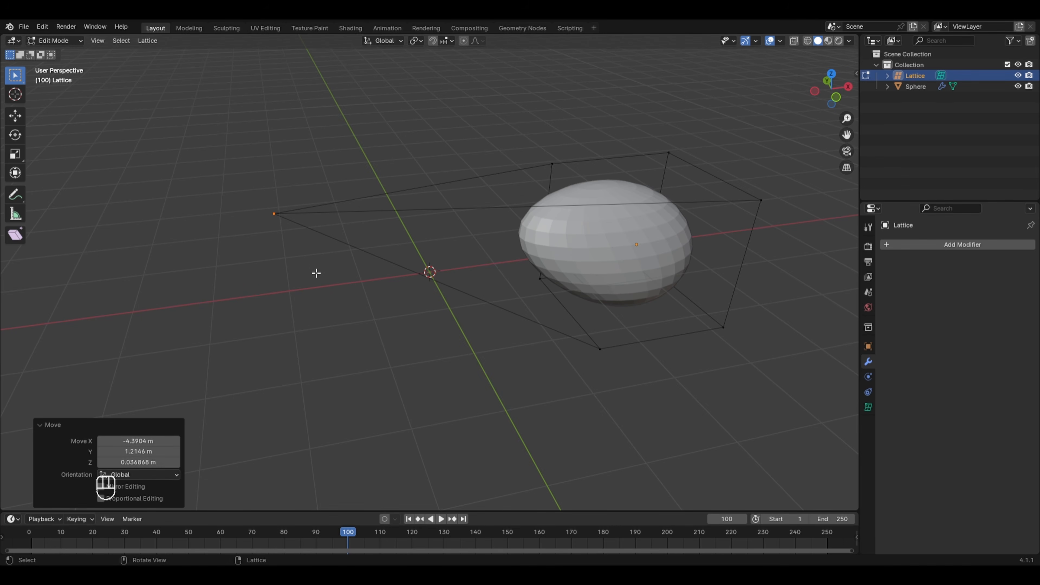
Move the lattice's upper front +X corner point upward and outward, away from the sphere
middle_click_drag(521, 349, 582, 283)
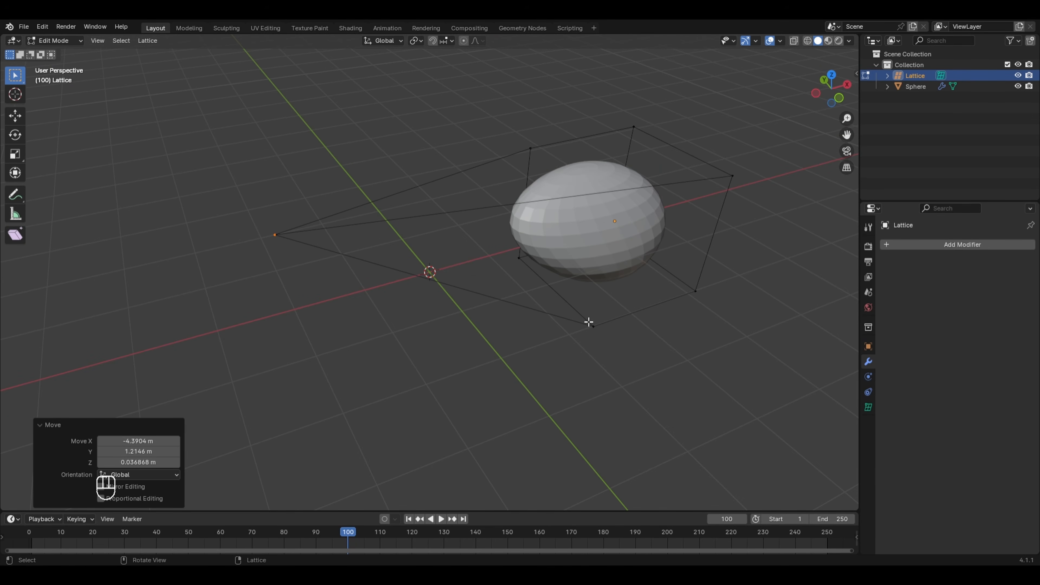
left_click_drag(720, 130, 767, 210)
key("g")
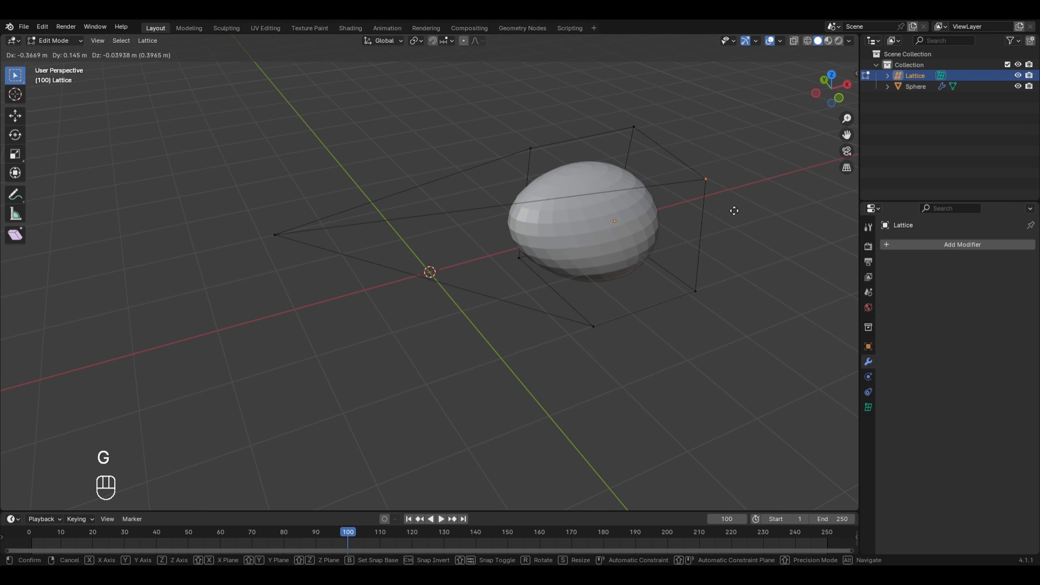
left_click(786, 111)
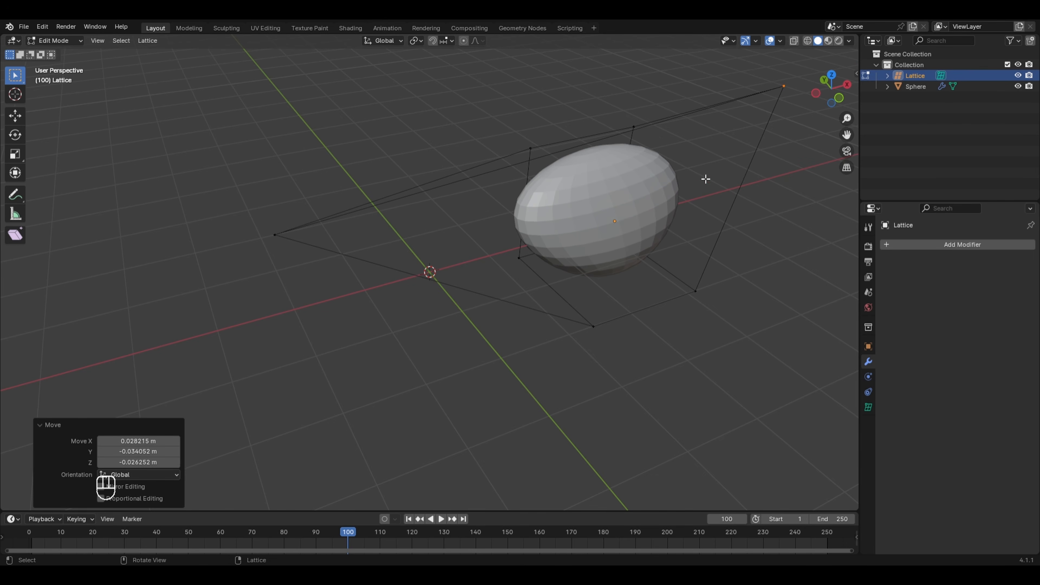
left_click_drag(680, 272, 756, 349)
key("g")
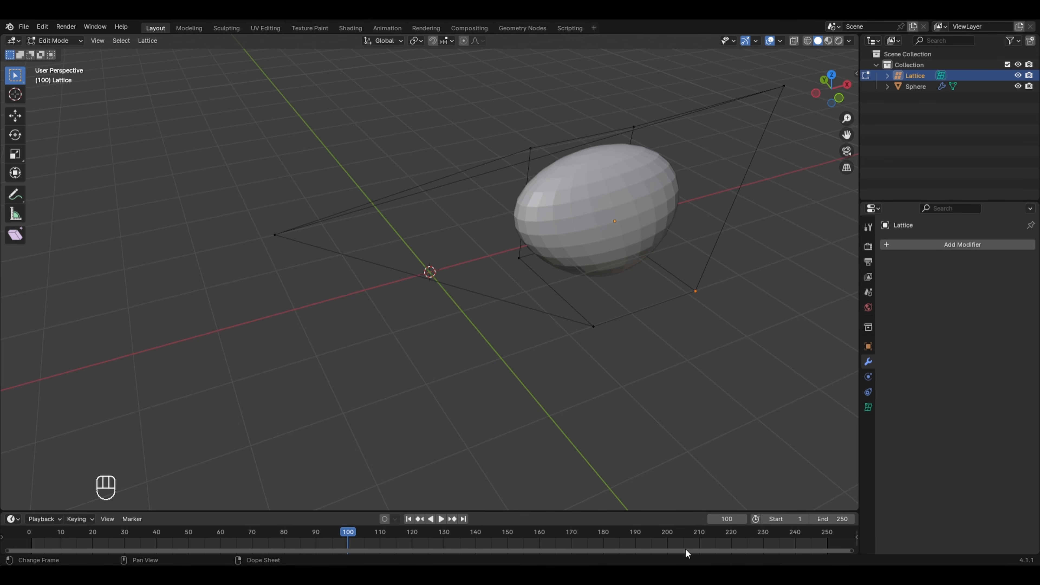
Delete all objects in the scene and add a monkey mesh
key("Tab")
key("a")
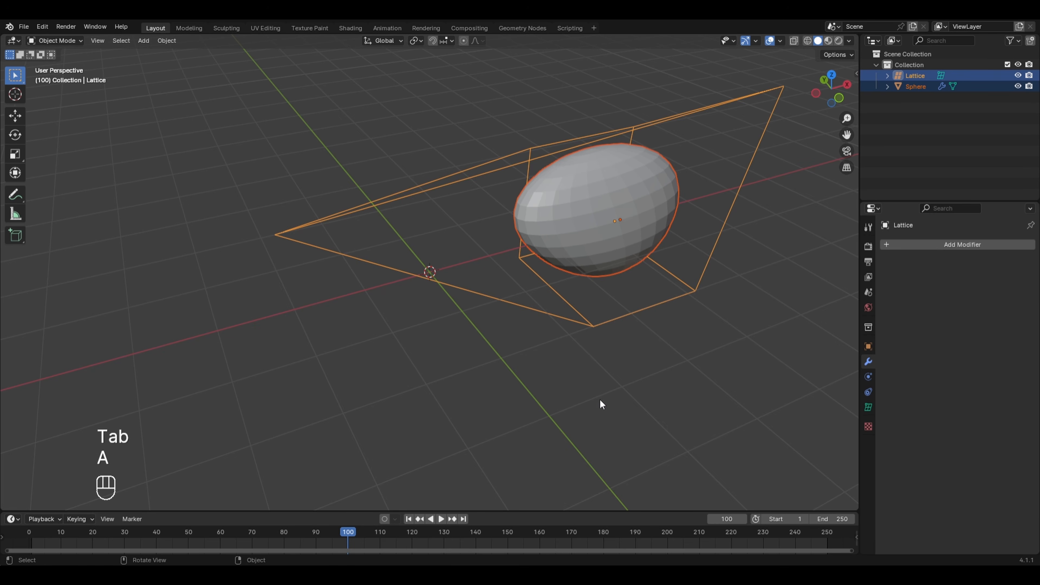
key("x")
left_click(600, 401)
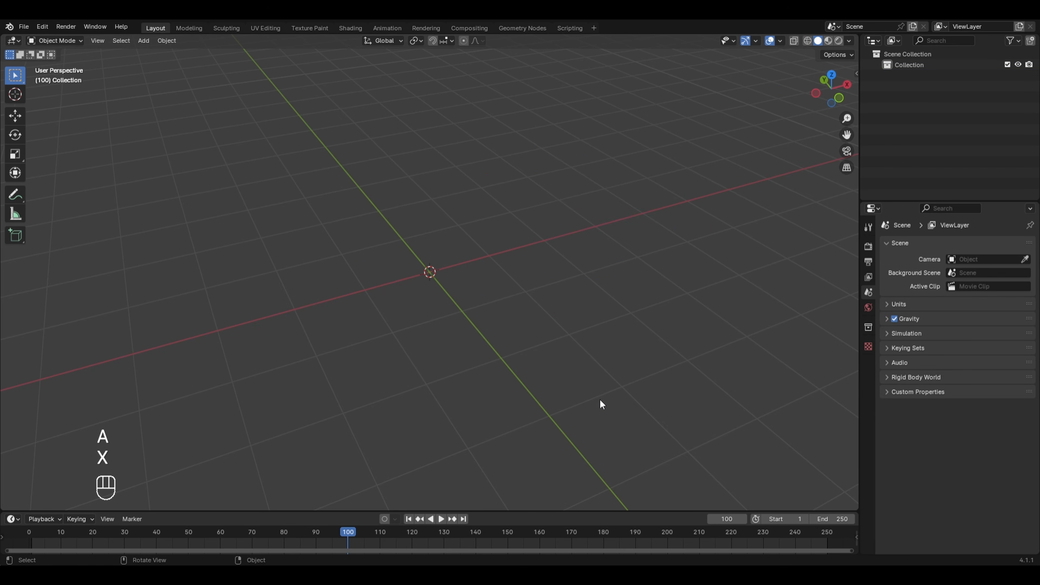
middle_click_drag(601, 405, 466, 198)
key("shift+a")
mouse_move(466, 197)
left_click(533, 300)
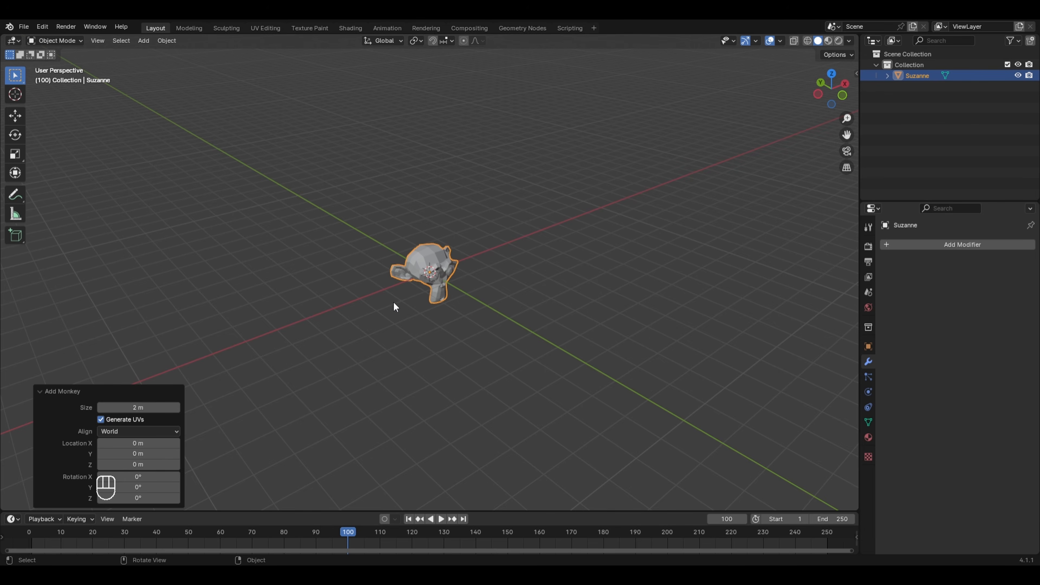
Add a 2 m cube around the monkey at the world origin and turn on X-ray display
key("shift+a")
mouse_move(393, 302)
left_click(469, 310)
key("alt+z")
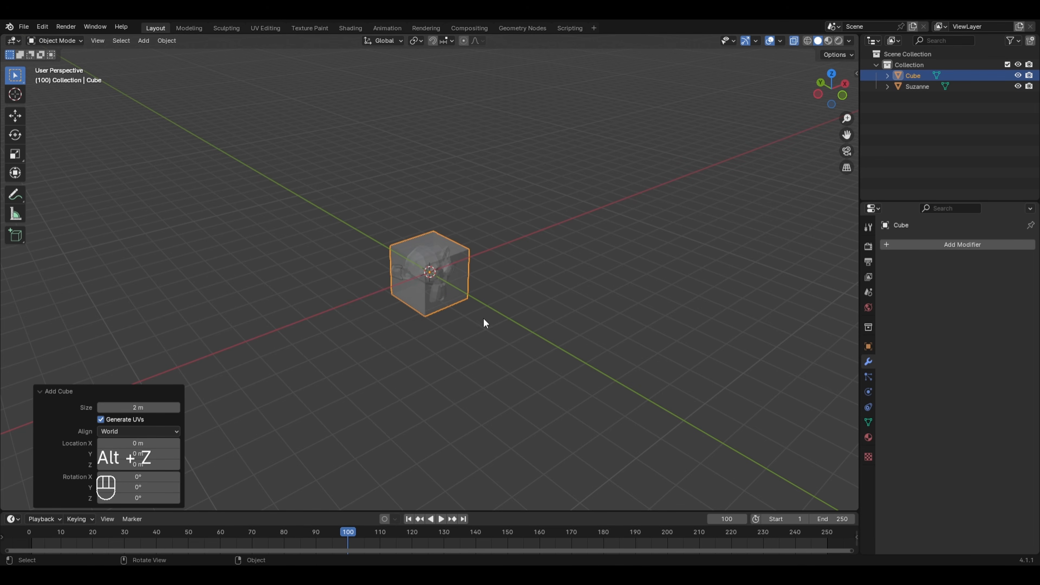
middle_click_drag(627, 369, 552, 263)
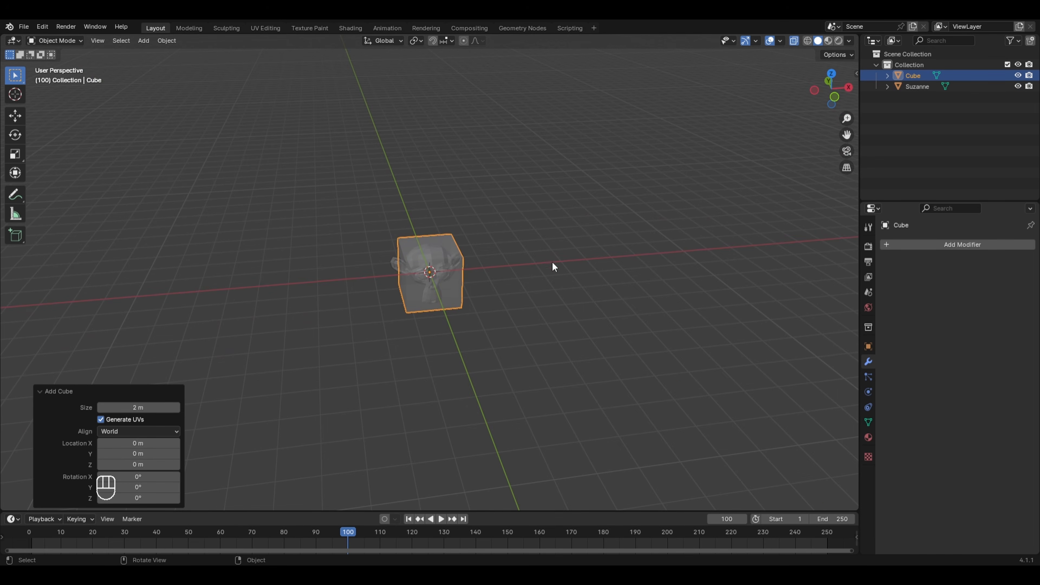
Scale the cube's mesh by about 1.65 along X in Edit Mode and subdivide it twice with one cut each
key("Tab")
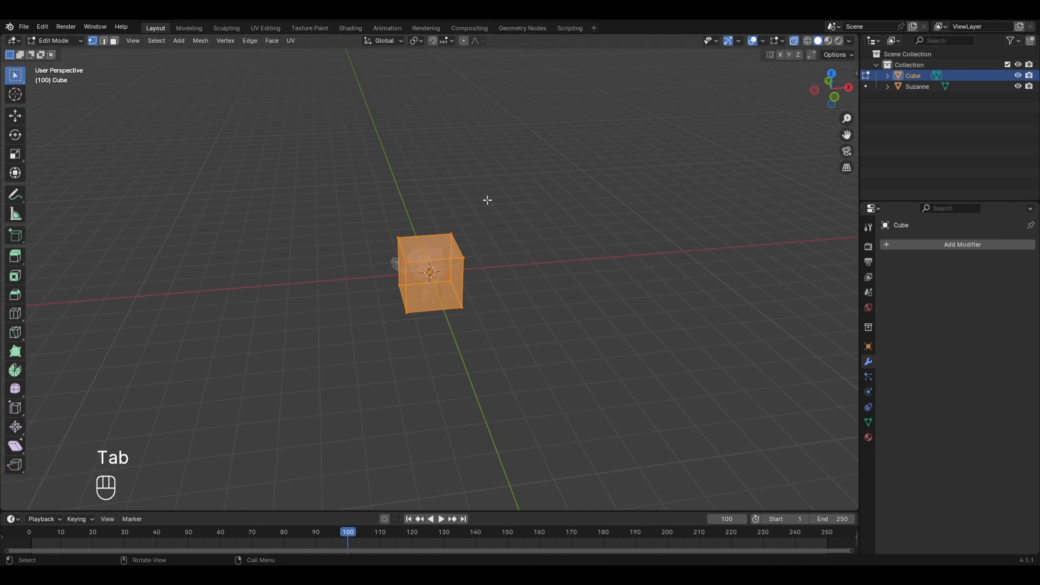
key("s")
key("x")
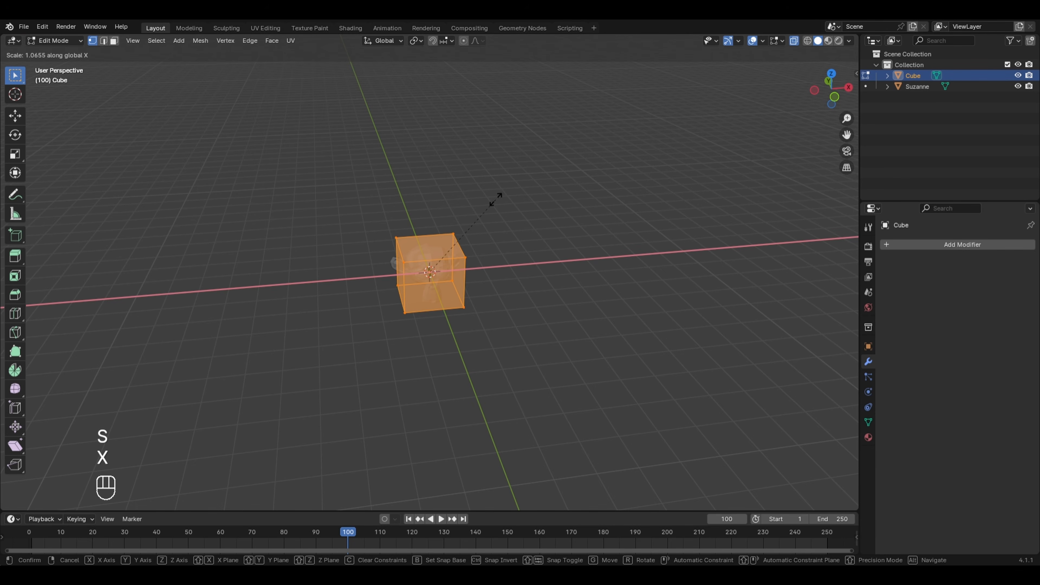
left_click(562, 198)
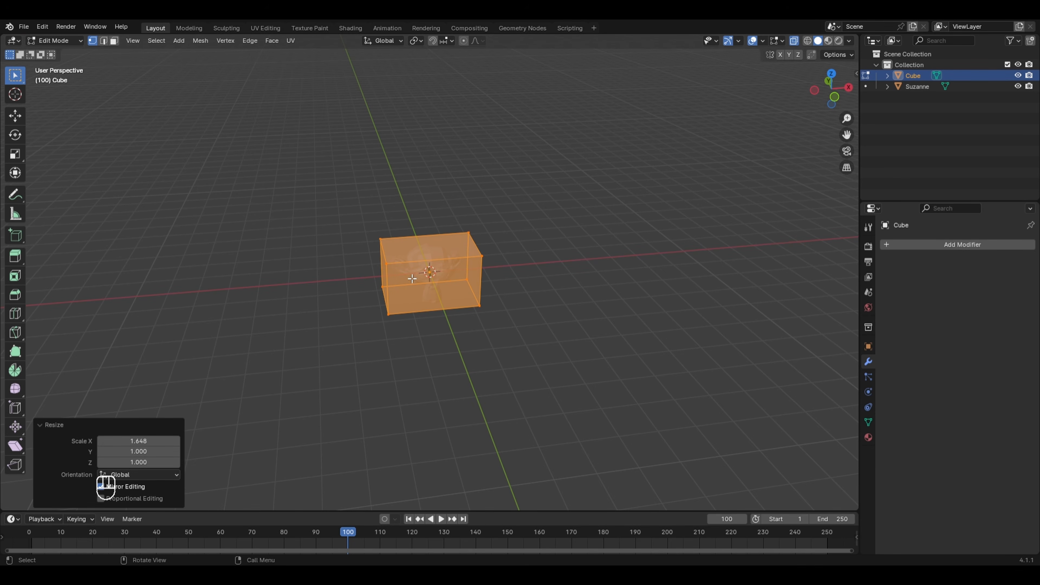
right_click(432, 252)
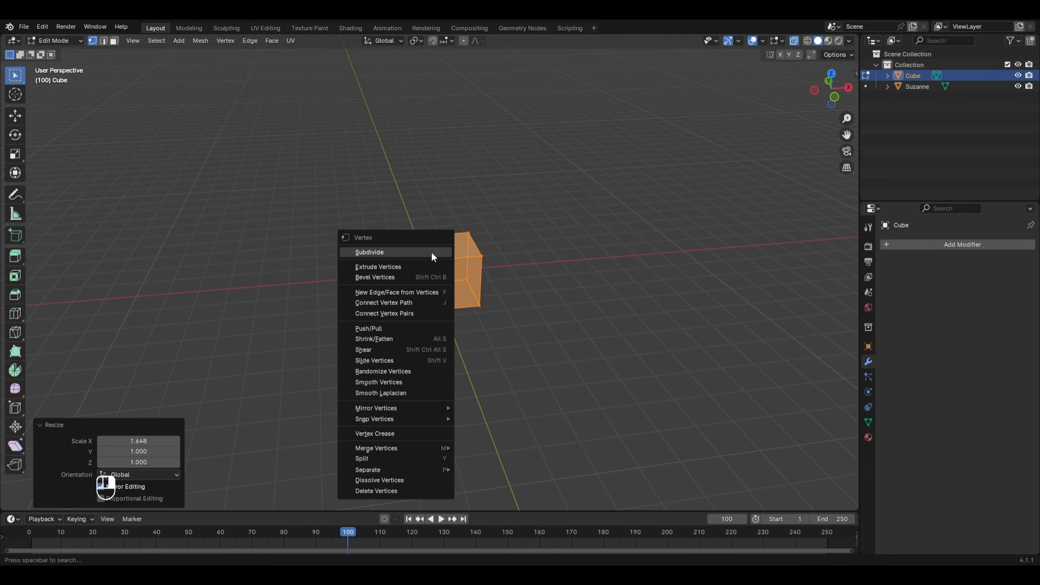
left_click(431, 252)
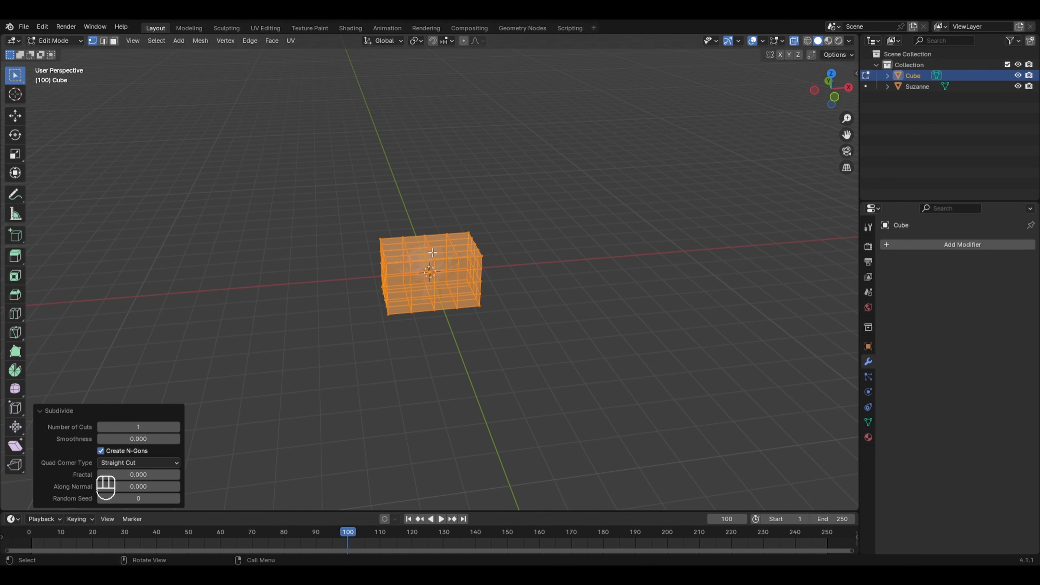
key("Tab")
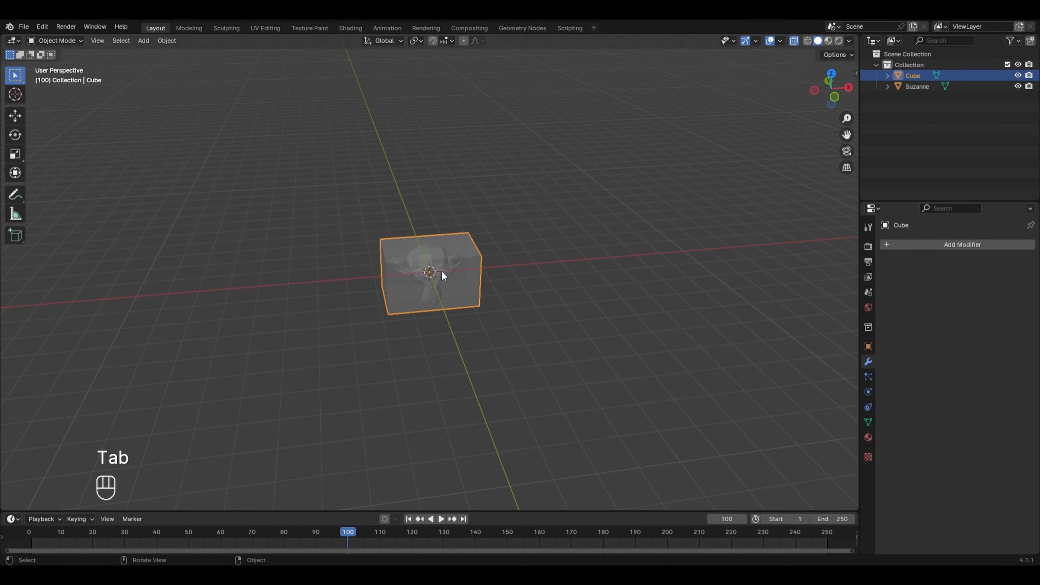
Give the monkey a Mesh Deform modifier with the cube as its object and bind it
left_click(431, 258)
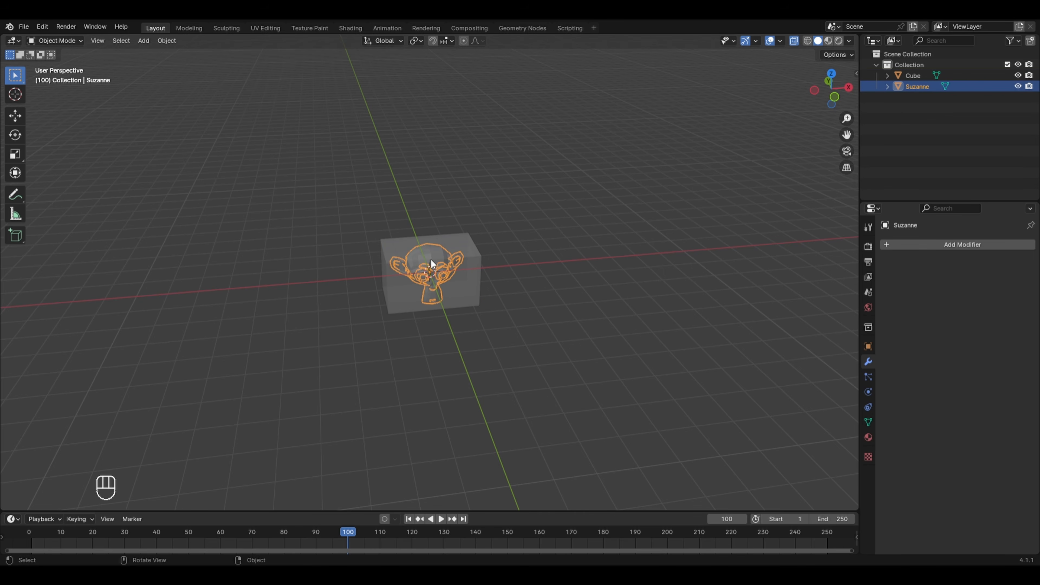
left_click(975, 246)
mouse_move(950, 295)
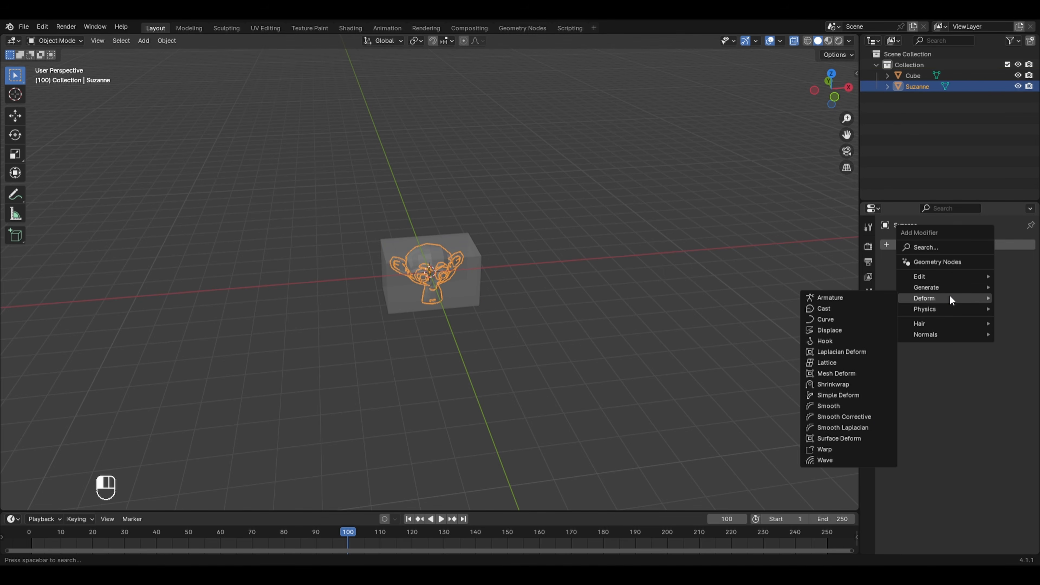
left_click(848, 373)
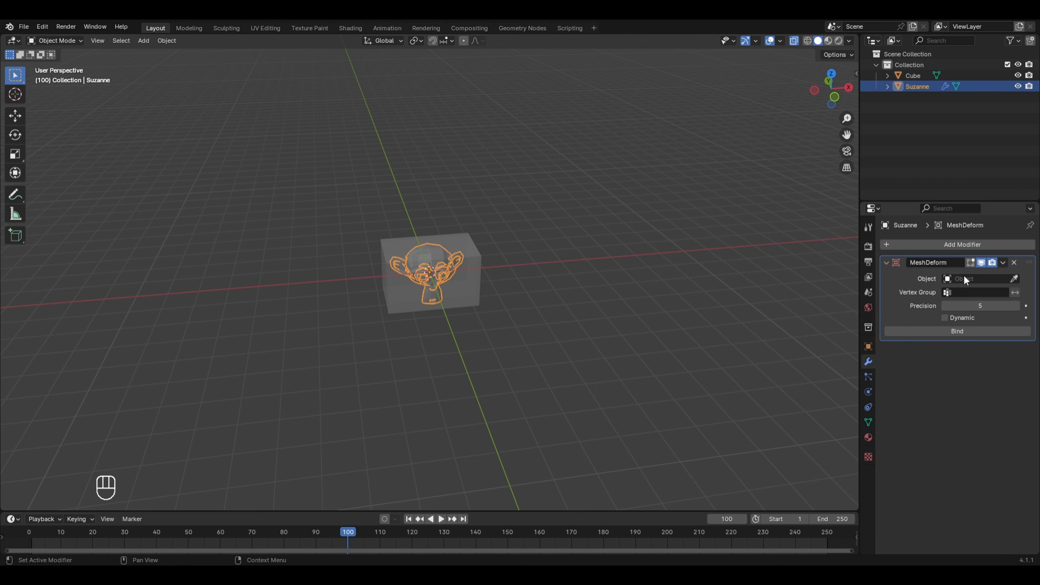
left_click(1015, 279)
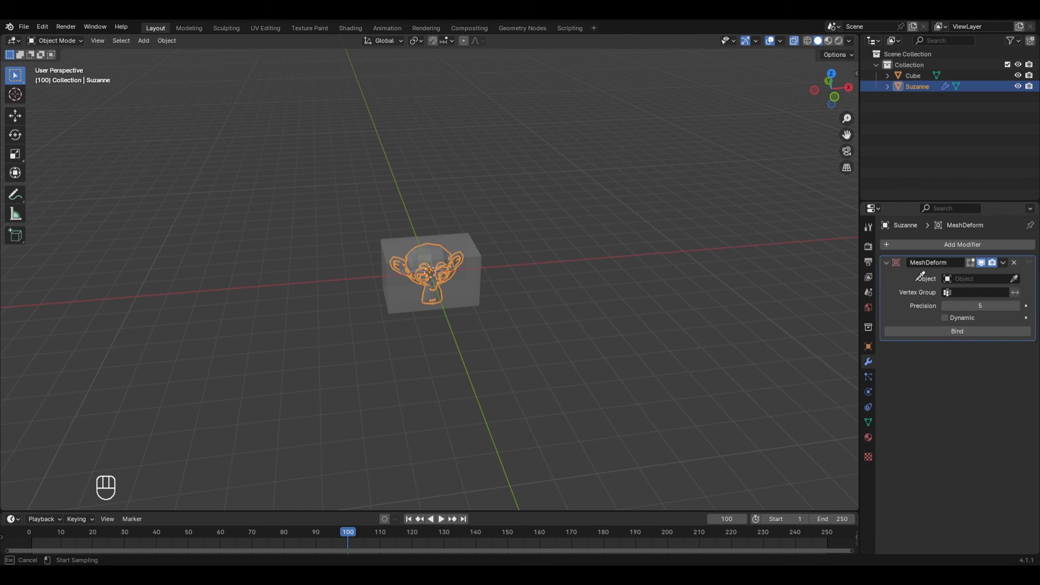
left_click(475, 274)
left_click(957, 330)
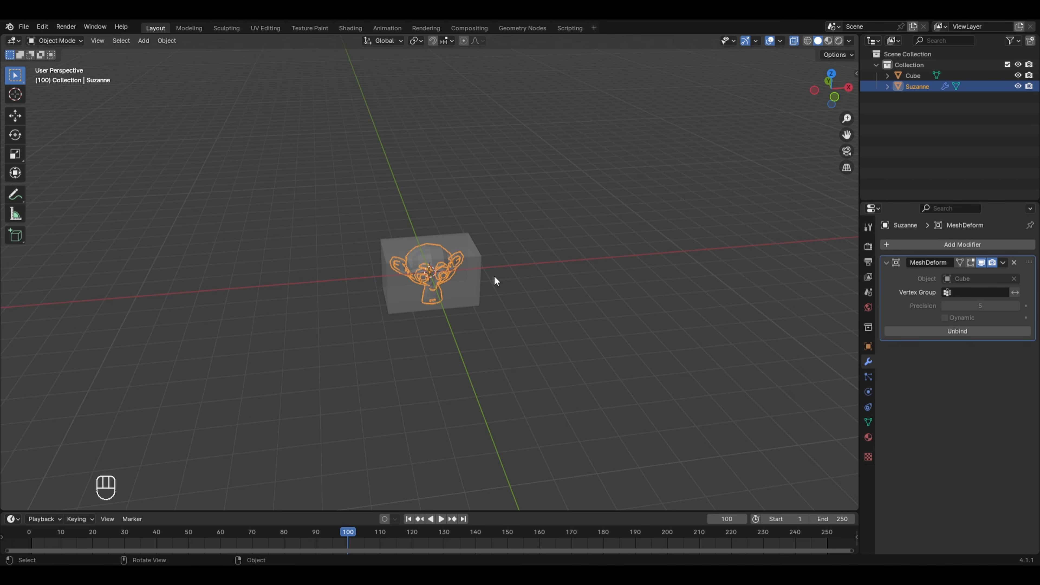
Move a group of vertices on the cube's upper face by about X 0.58 m, Y 0.48 m, Z 1.08 m
left_click(473, 271)
key("Tab")
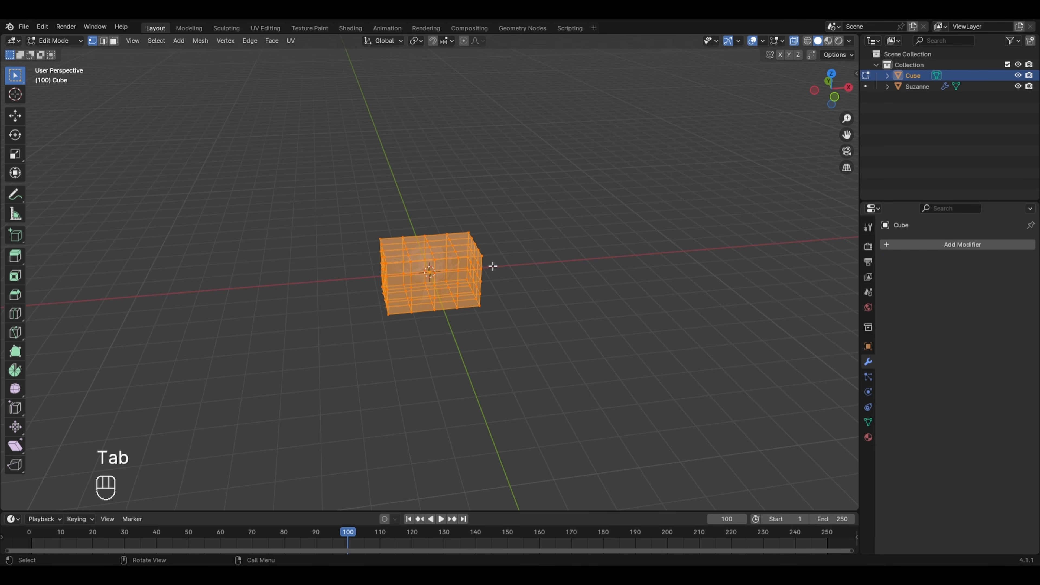
left_click_drag(398, 241, 462, 252)
scroll(583, 386, "up", 5)
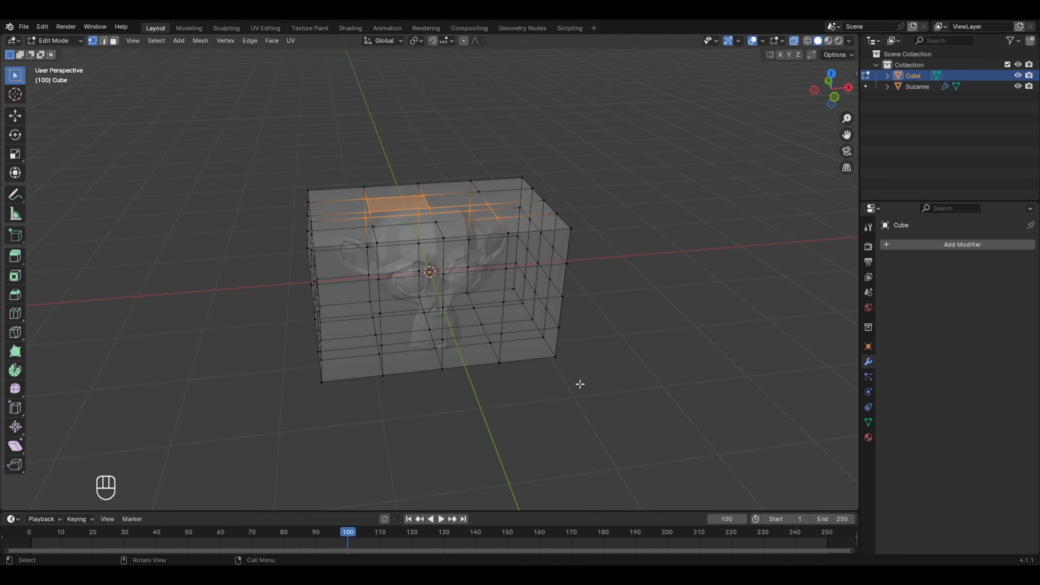
key("g")
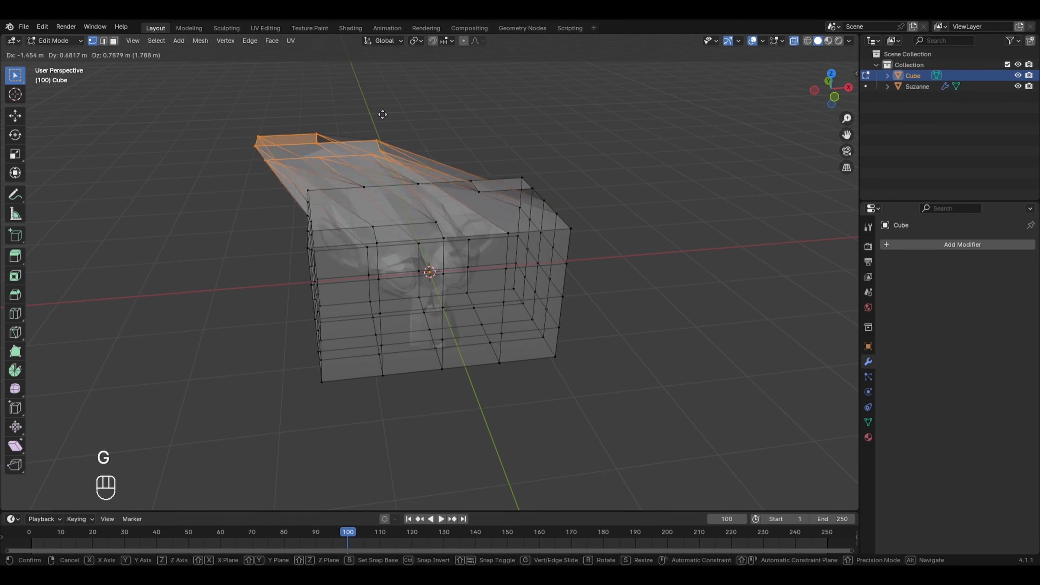
left_click(524, 92)
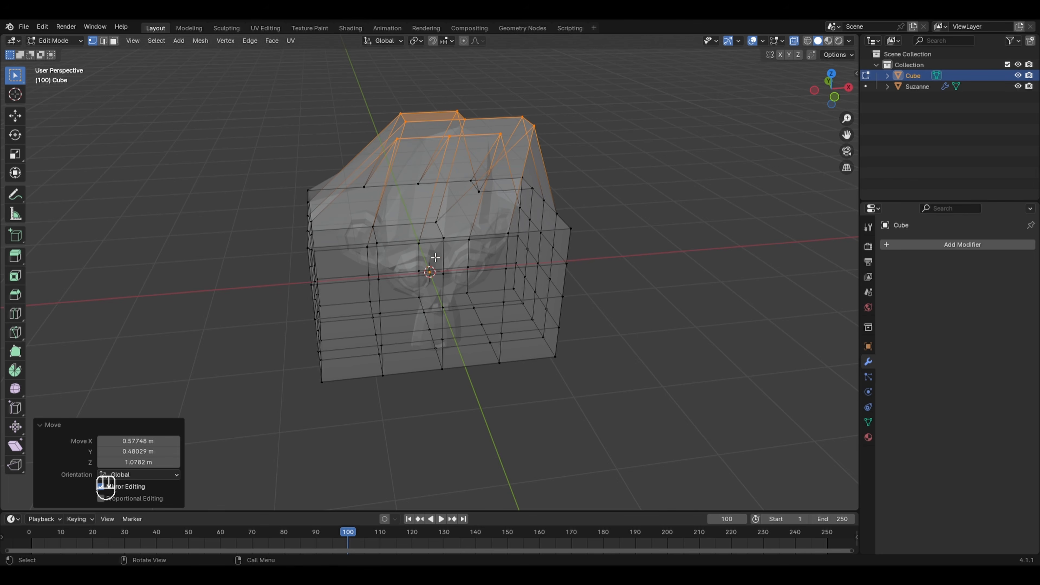
left_click(426, 315)
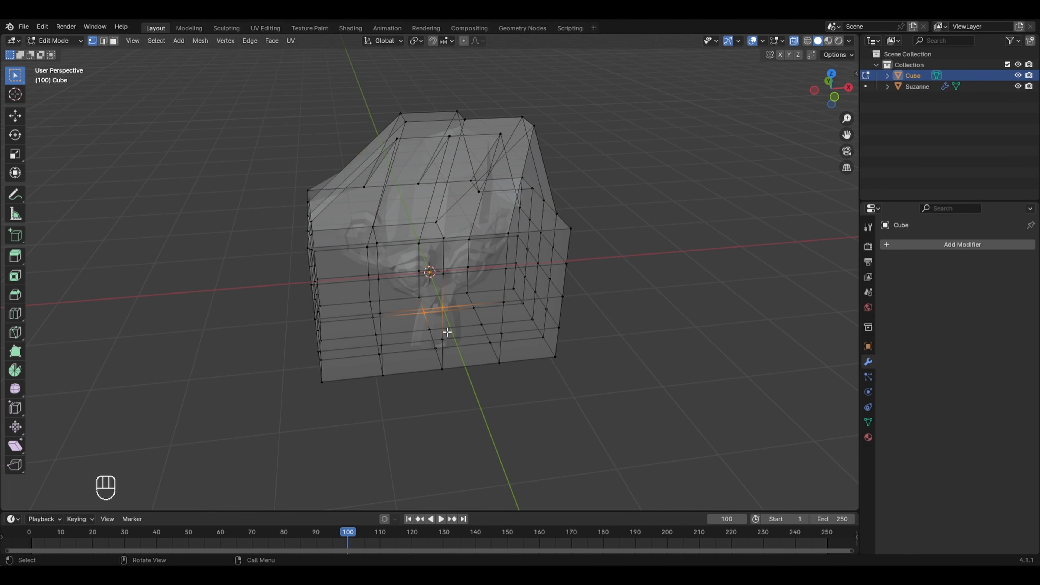
key("g")
right_click(471, 343)
left_click(549, 280)
key("g")
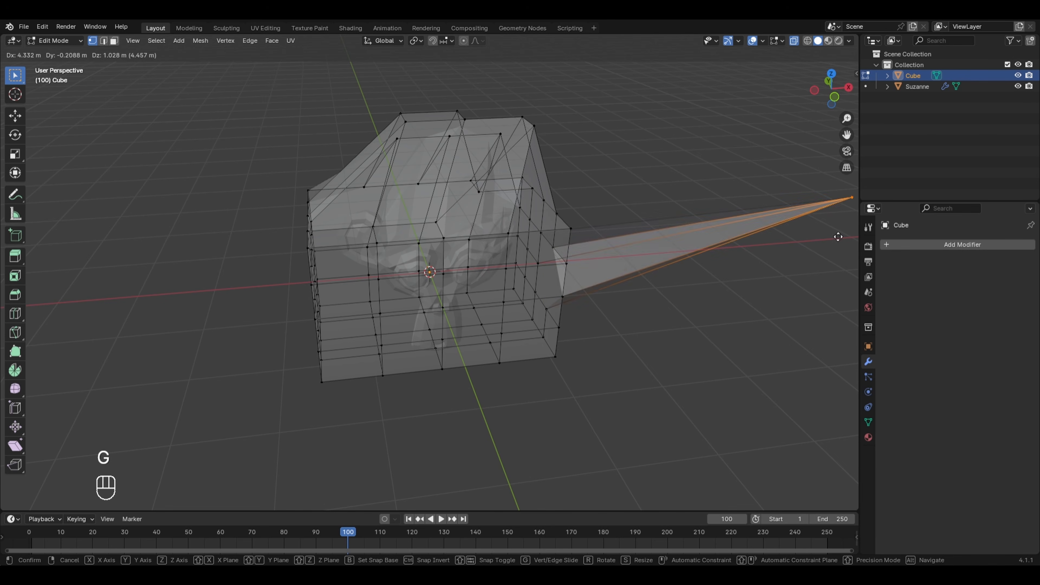
right_click(548, 276)
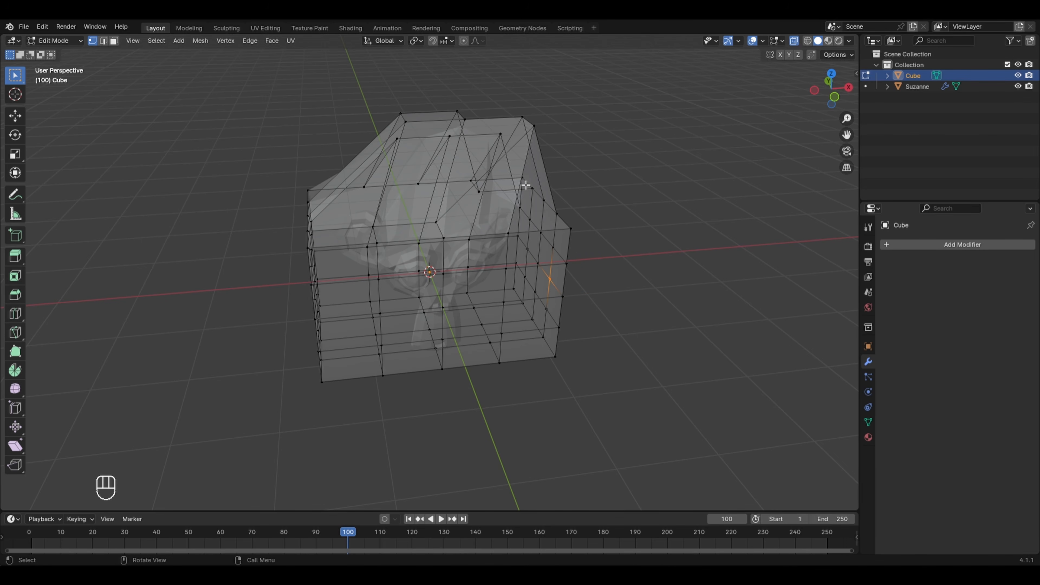
Move a group of vertices at the cube's upper side corner outward and return to Object Mode
left_click_drag(521, 181, 543, 229)
key("g")
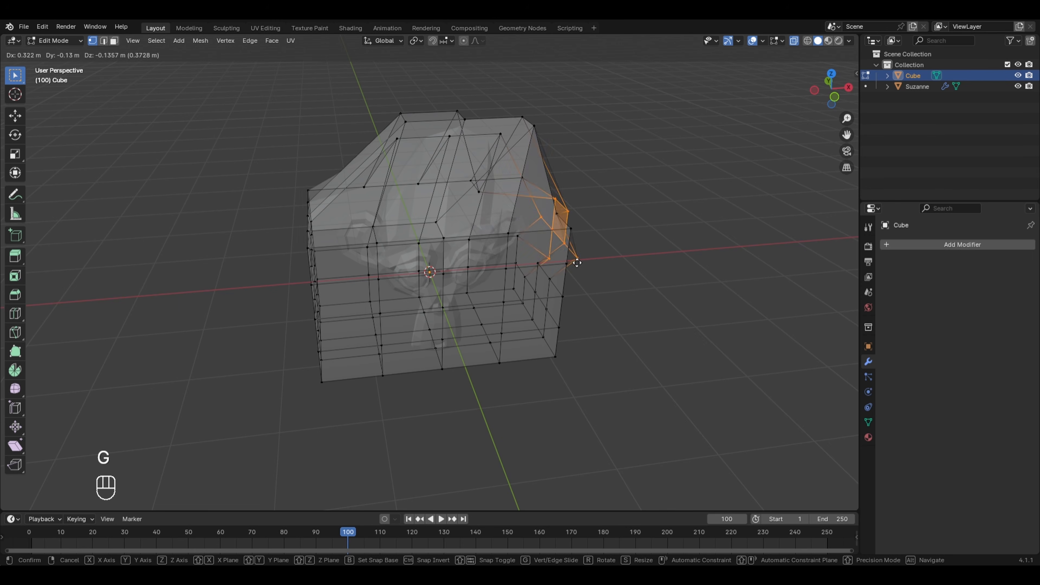
left_click(656, 317)
key("n")
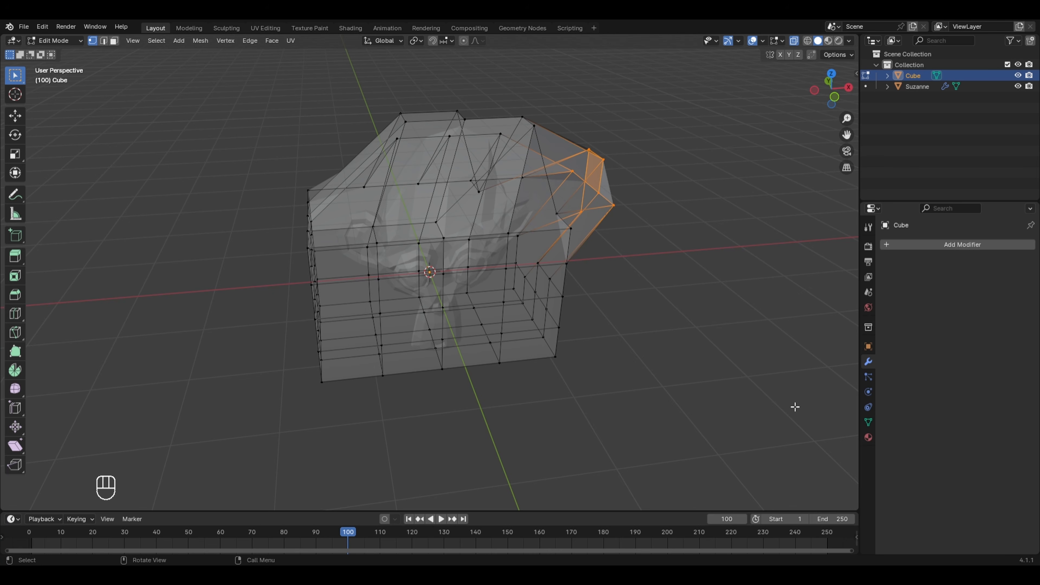
key("Tab")
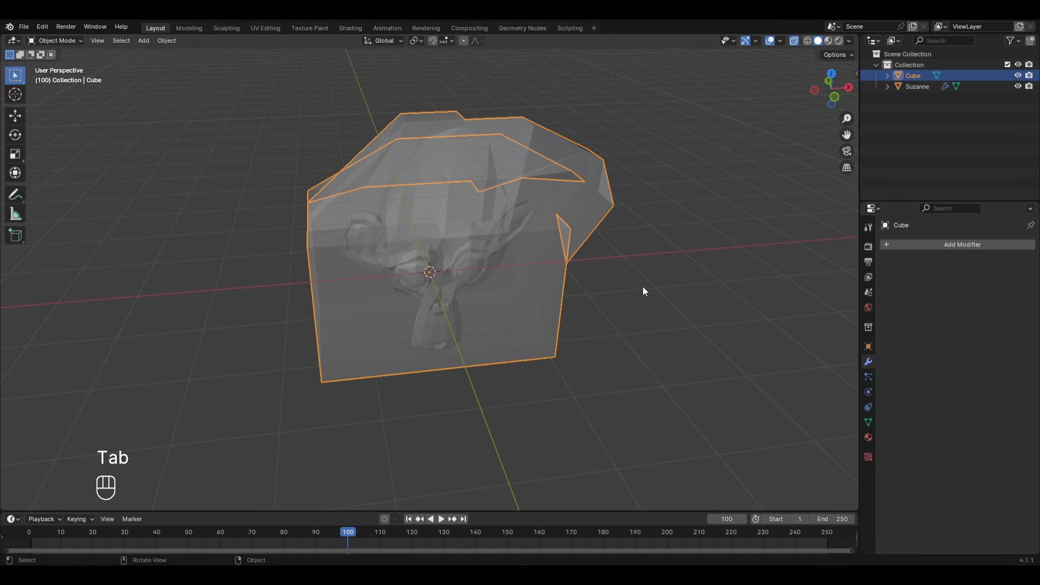
Turn off X-ray display and delete both the cube and the monkey
key("alt+z")
key("a")
key("x")
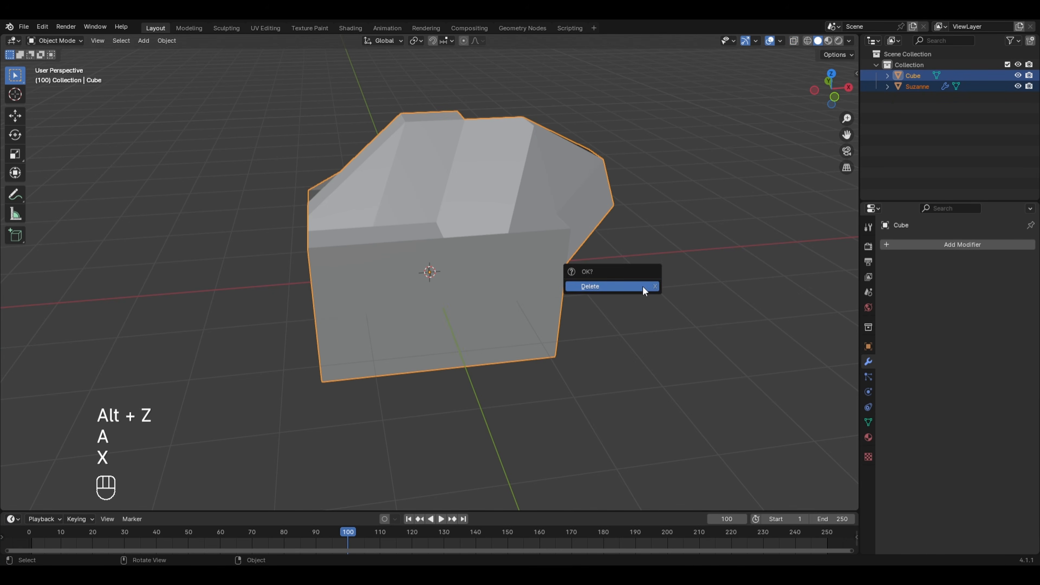
left_click(643, 286)
Add a UV sphere with 32 segments, 16 rings and a 1 m radius at the world origin
key("shift+a")
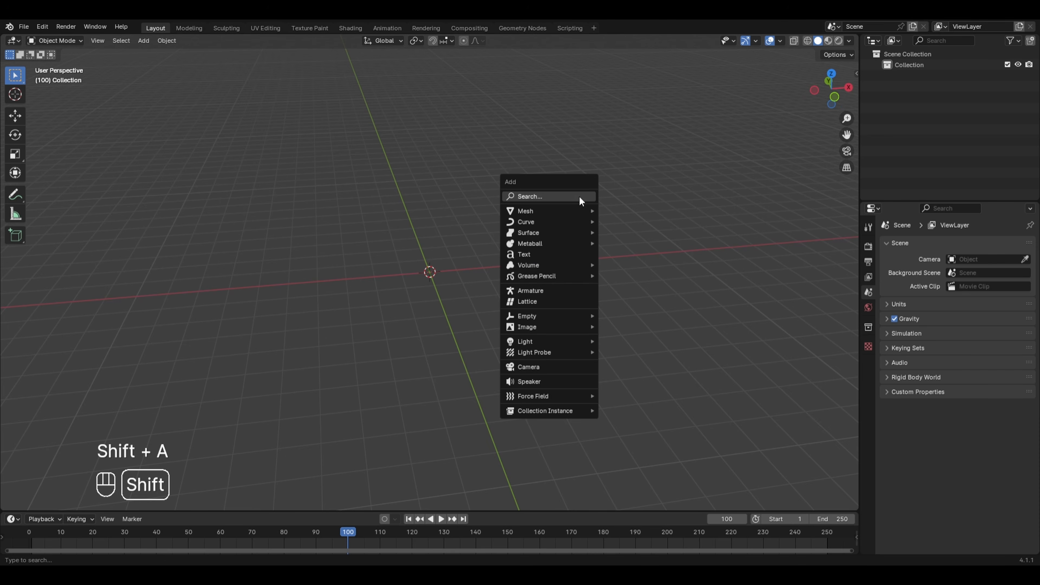
mouse_move(563, 214)
left_click(637, 243)
Add a plane and raise it about 1.29 m along Z so it sits above the sphere
key("shift+a")
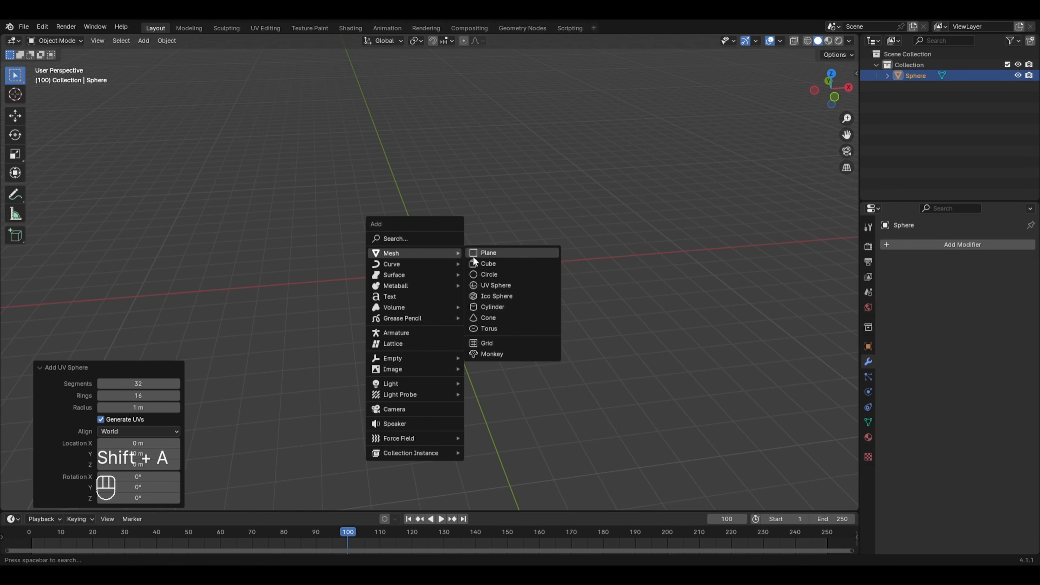
left_click(476, 255)
key("g")
key("z")
left_click(486, 225)
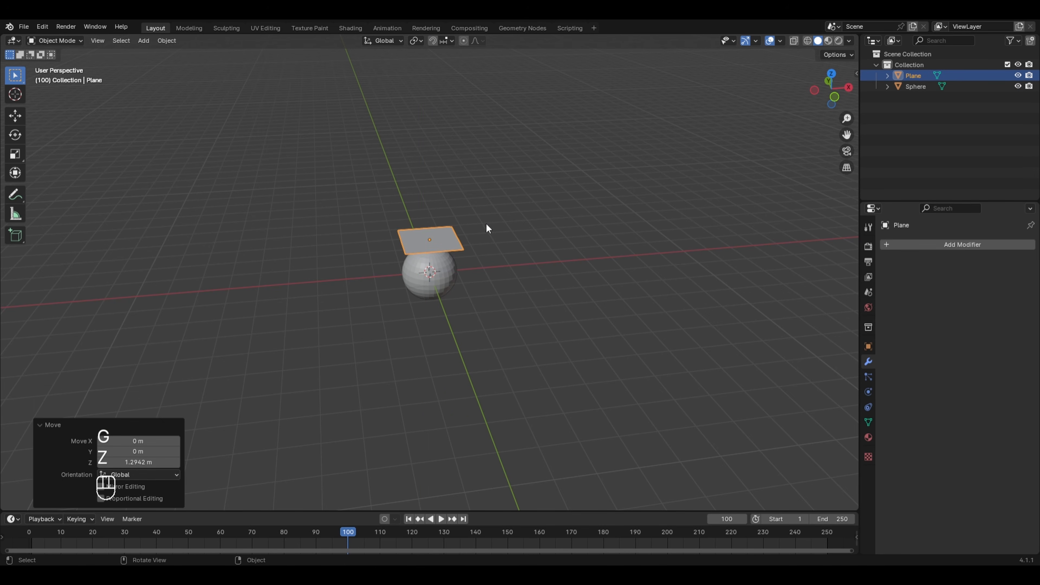
Scale the plane's mesh by about 0.494 in Edit Mode and subdivide it twice with one cut each
key("Tab")
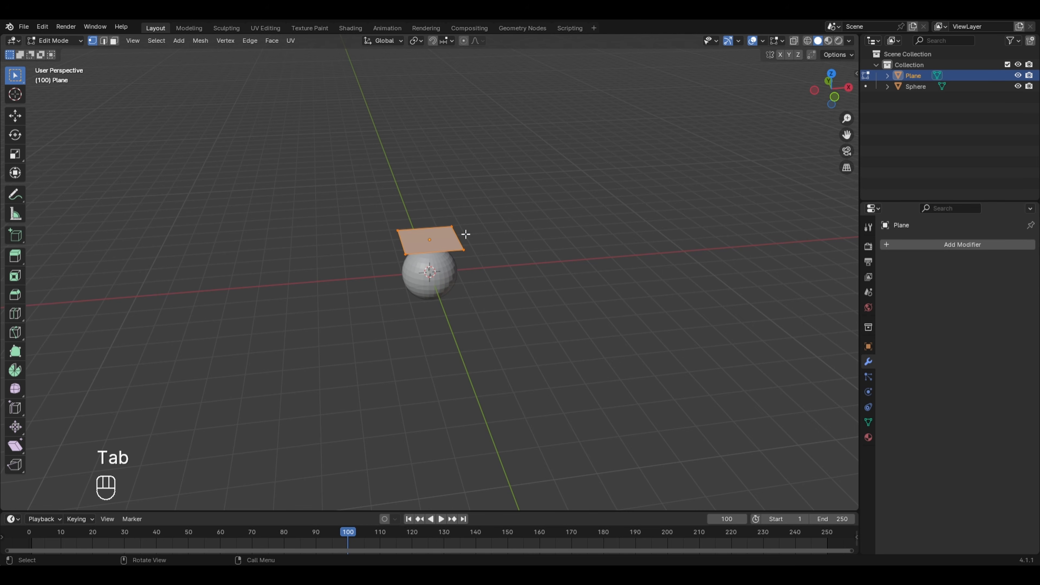
key("s")
left_click(447, 229)
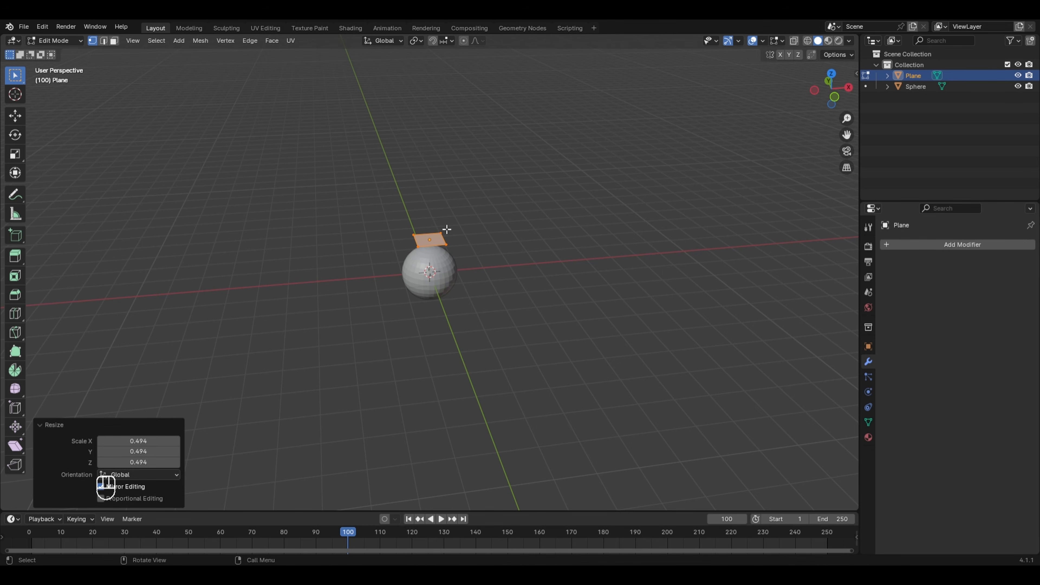
right_click(446, 230)
left_click(447, 228)
right_click(447, 227)
left_click(446, 228)
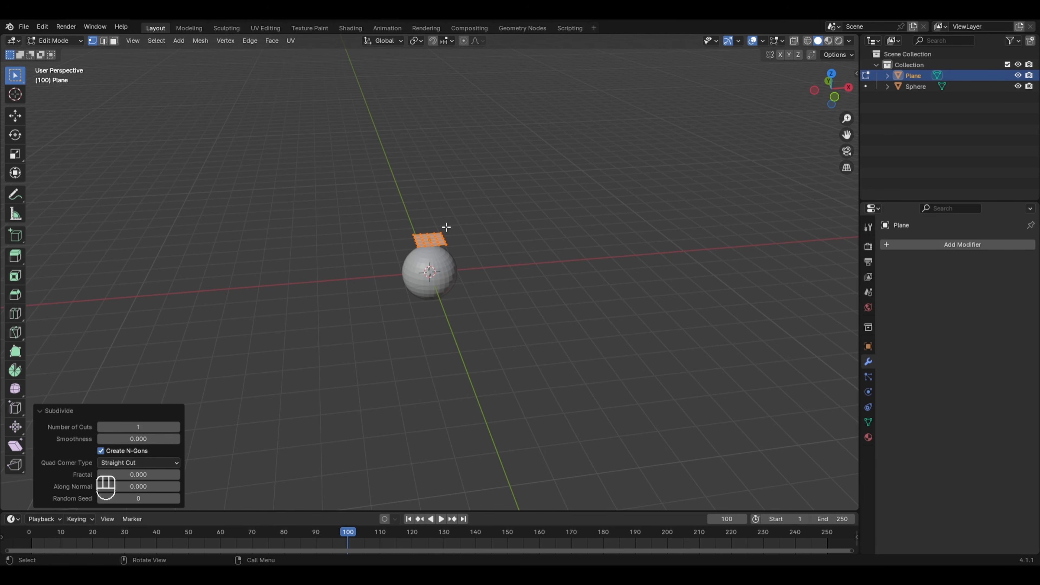
key("Tab")
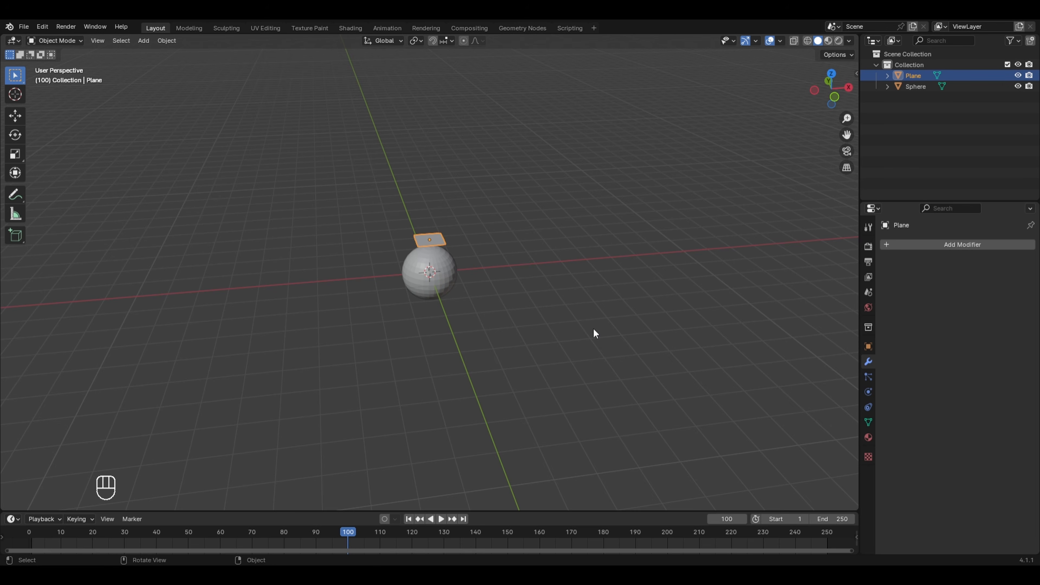
Switch to Material Preview shading and give the plane a new blue material with hue 0.668 and saturation 1
scroll(675, 378, "up", 4)
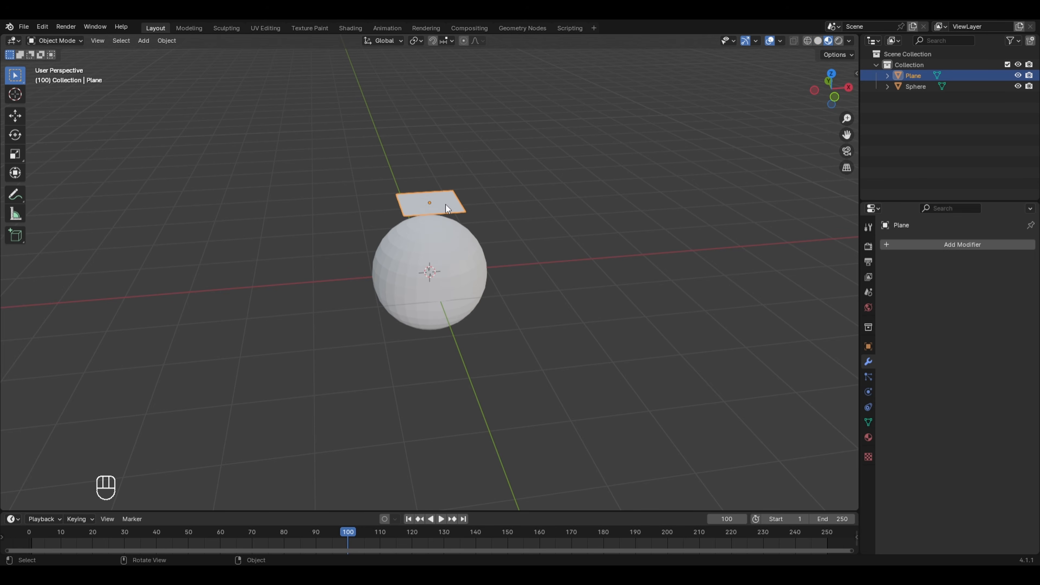
left_click(863, 443)
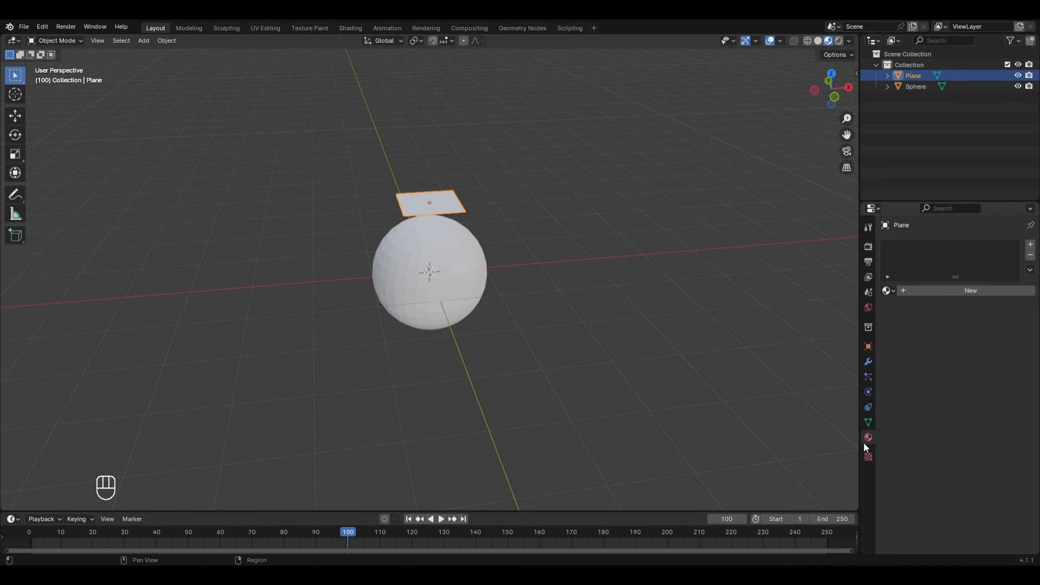
left_click(986, 290)
left_click(973, 378)
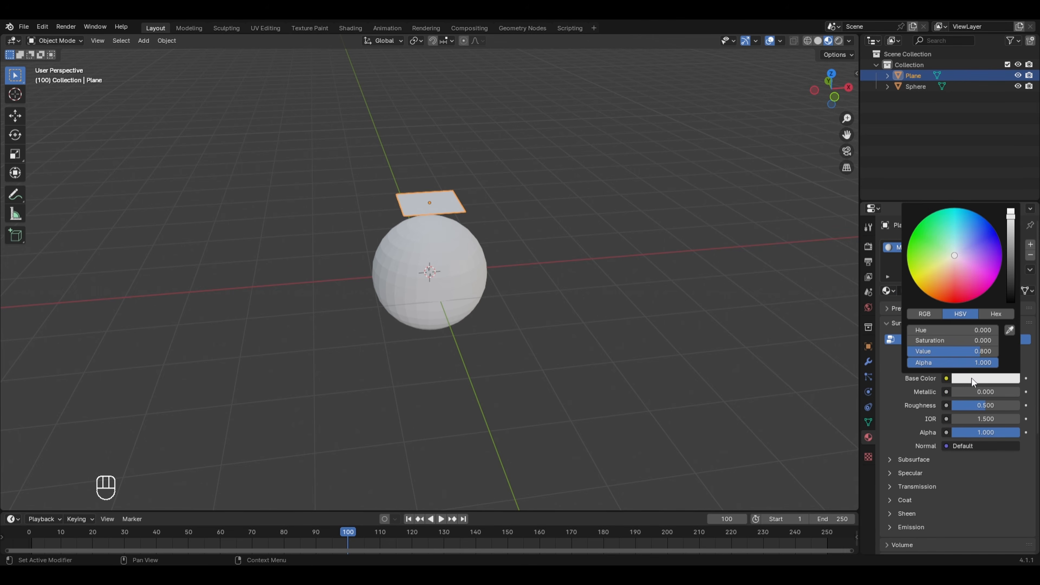
left_click_drag(966, 251, 999, 237)
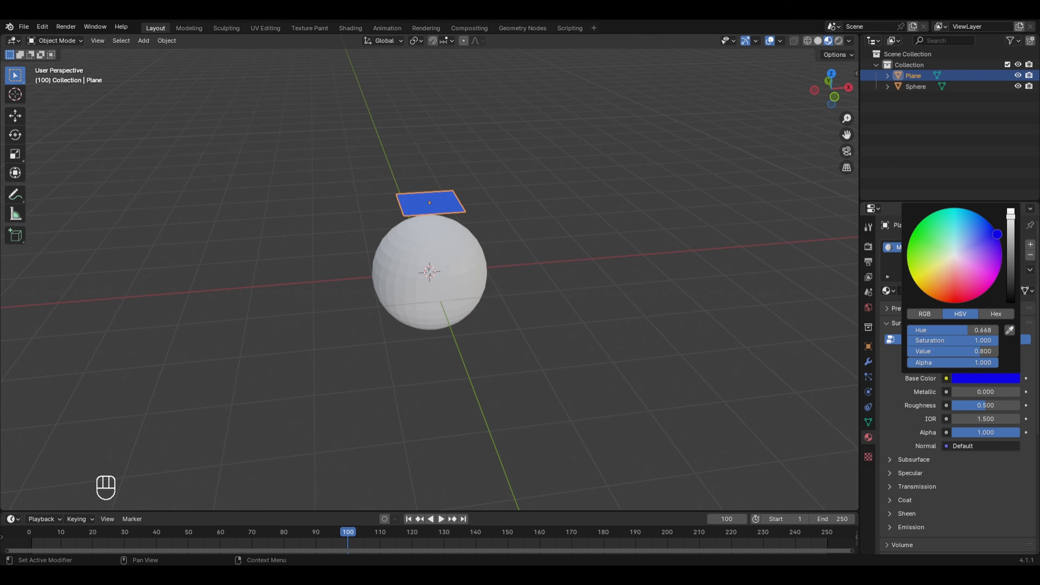
Give the sphere a new yellow material with hue 0.146 and saturation 1, and shade it smooth
left_click(442, 259)
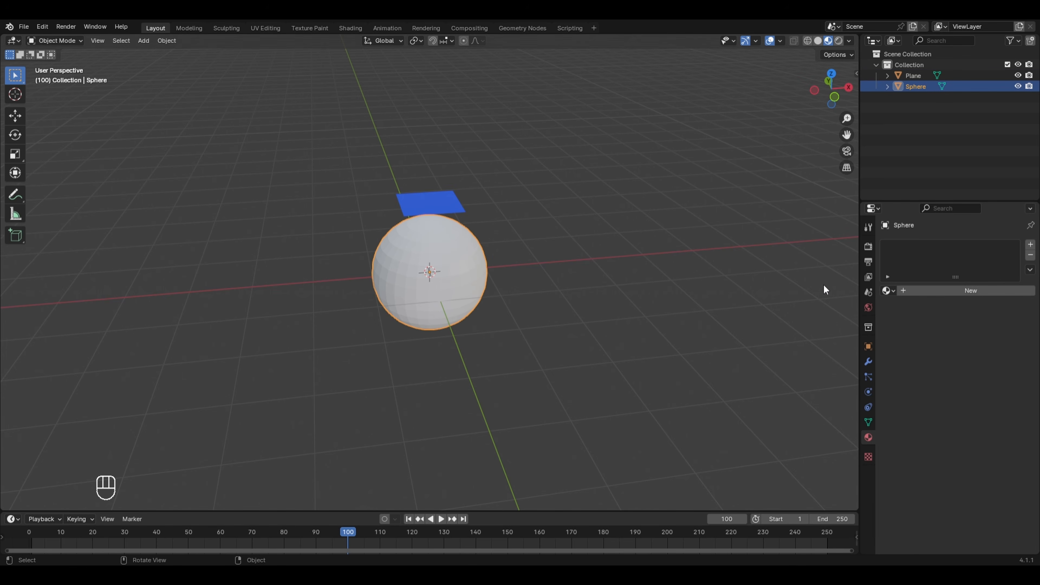
left_click(955, 289)
left_click(983, 378)
left_click_drag(955, 255, 915, 282)
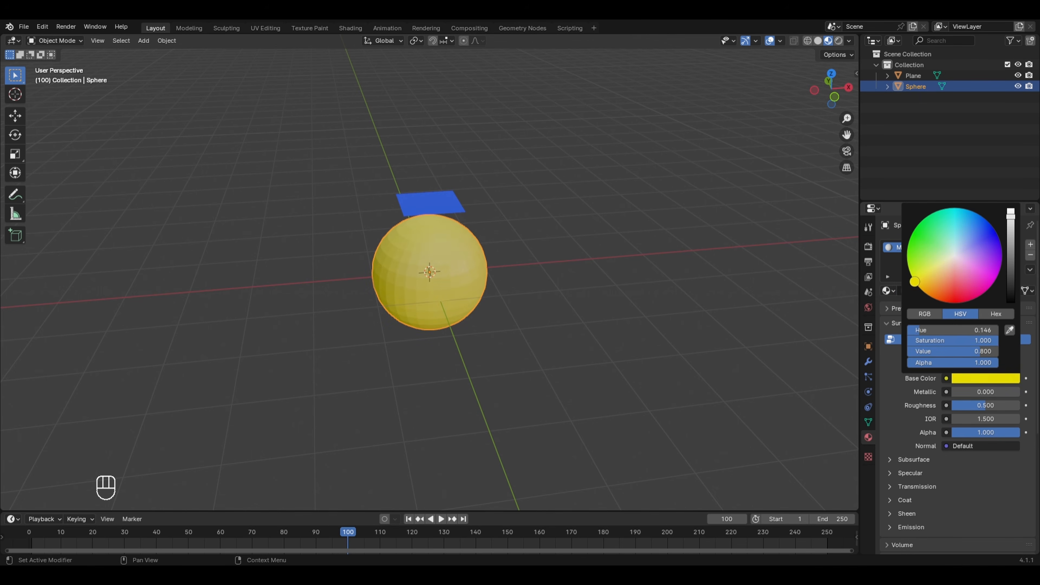
right_click(415, 284)
left_click(414, 282)
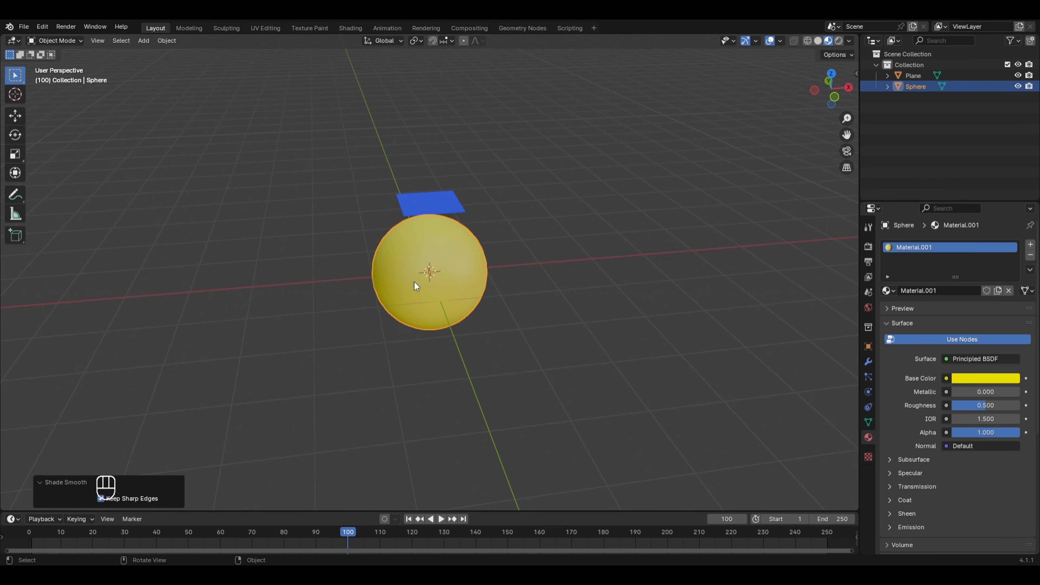
Add a Shrinkwrap modifier to the plane with the sphere as its target
left_click(447, 203)
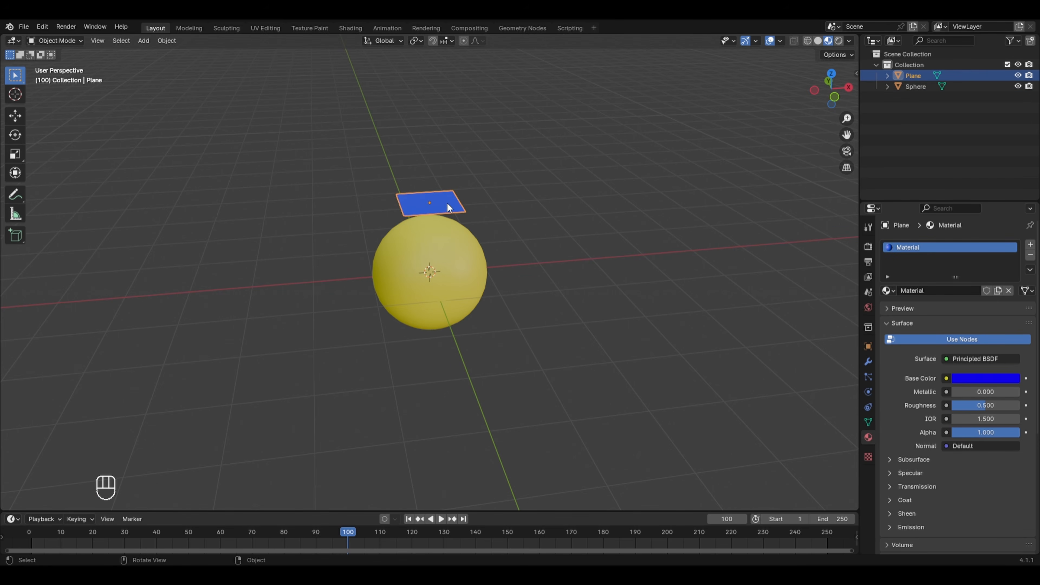
left_click(868, 362)
left_click(963, 246)
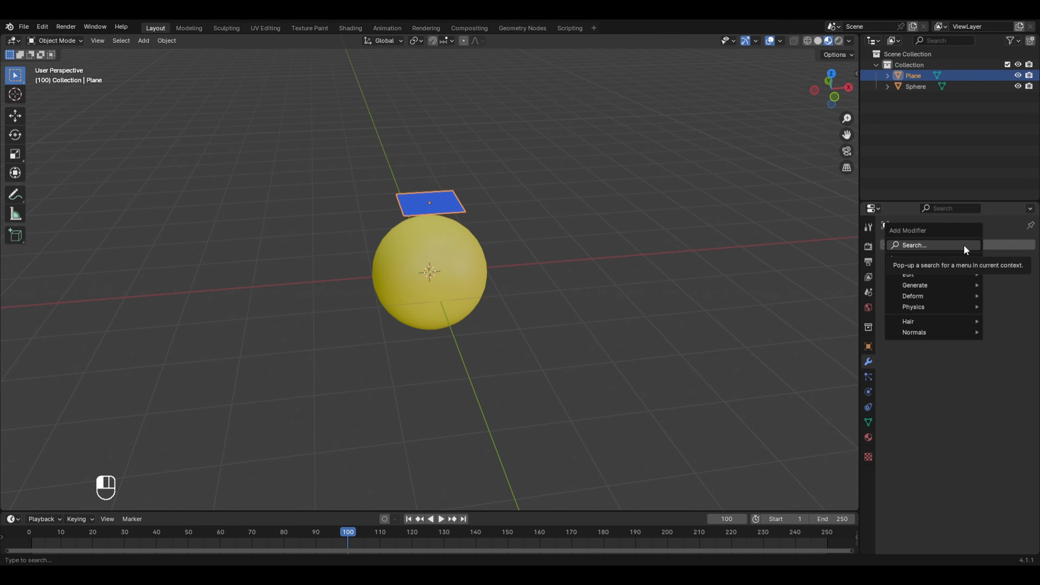
mouse_move(936, 297)
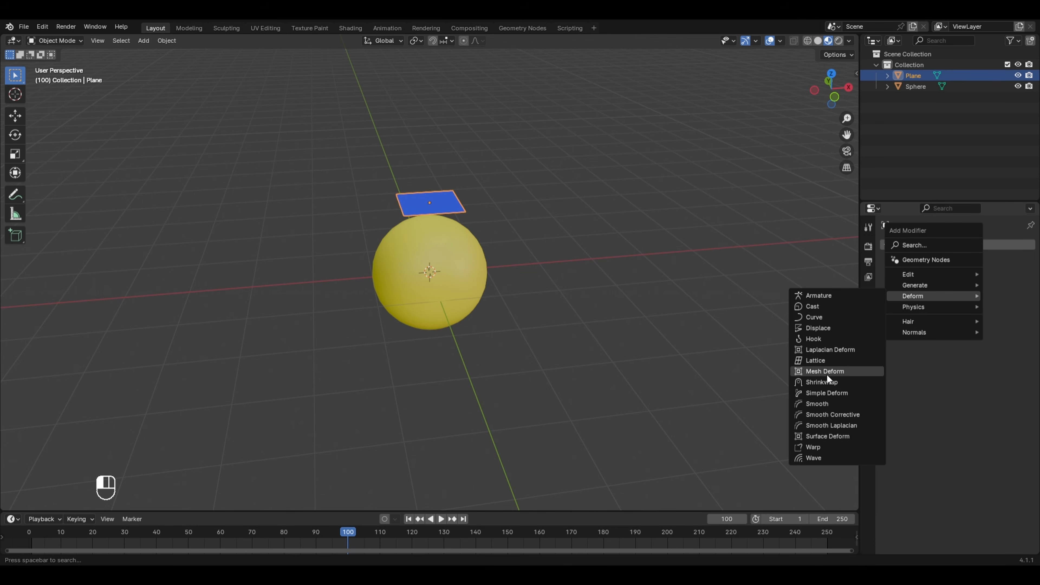
left_click(823, 382)
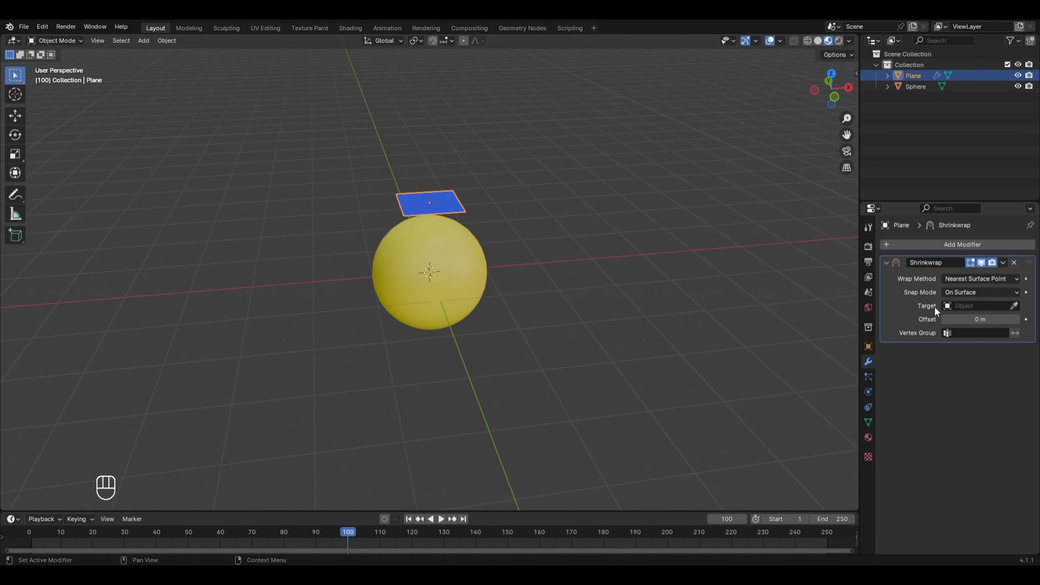
left_click(1014, 305)
left_click(456, 267)
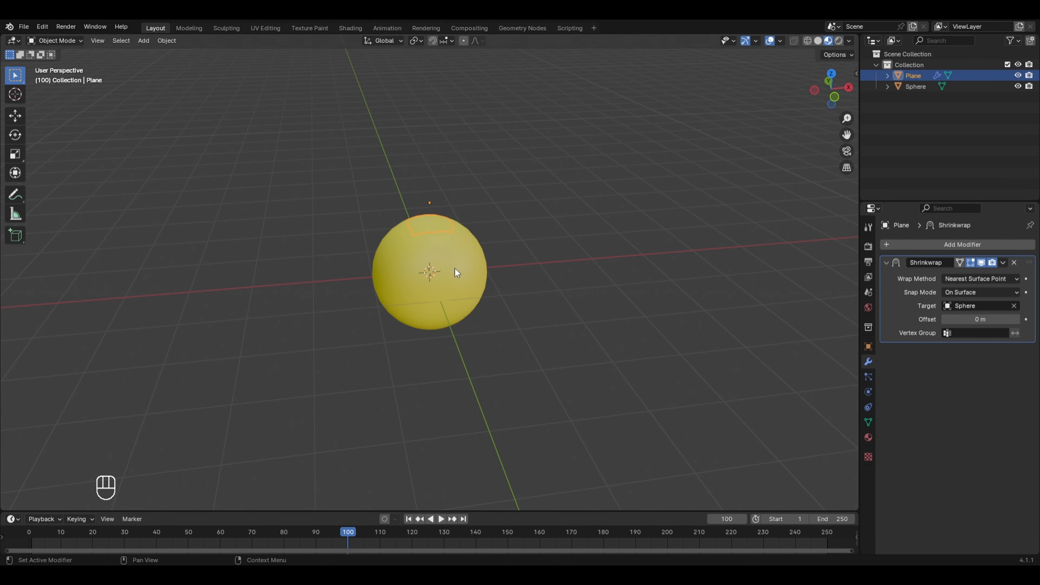
Set the Shrinkwrap offset to 0.012 m and inspect the wrapped plane from the side
middle_click_drag(456, 268, 437, 283)
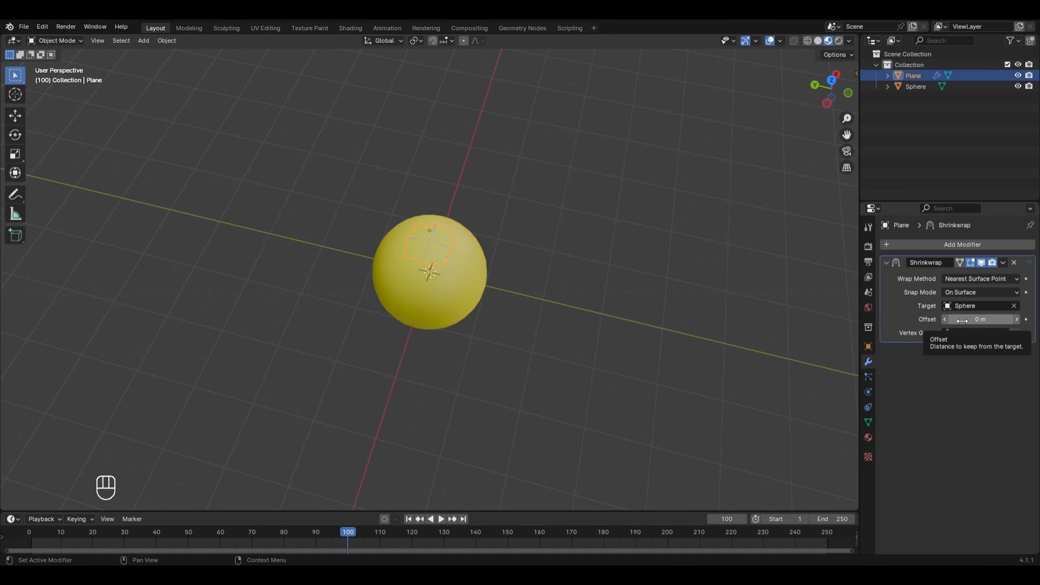
left_click_drag(962, 320, 977, 321)
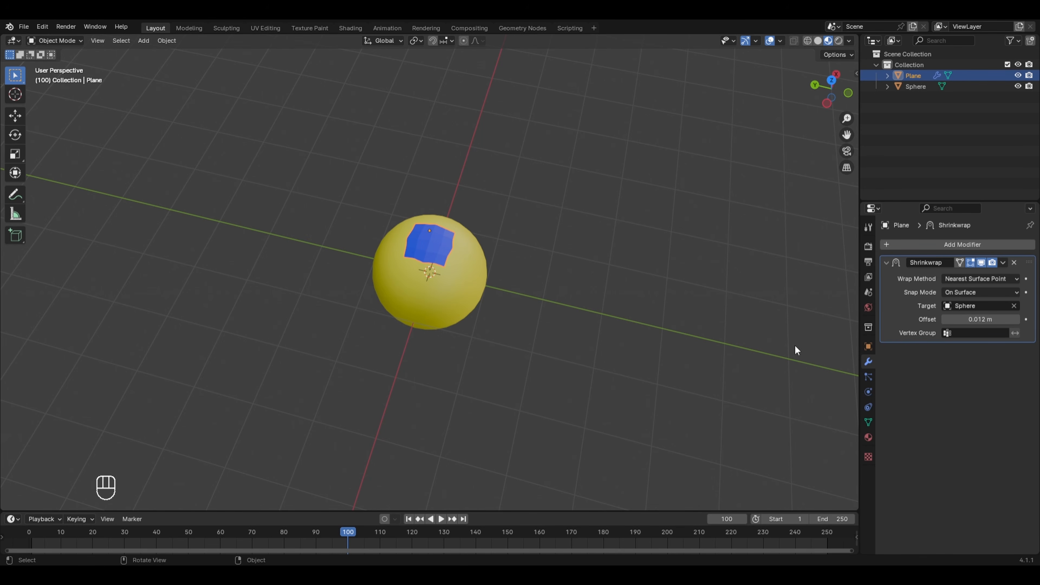
middle_click_drag(511, 351, 292, 296)
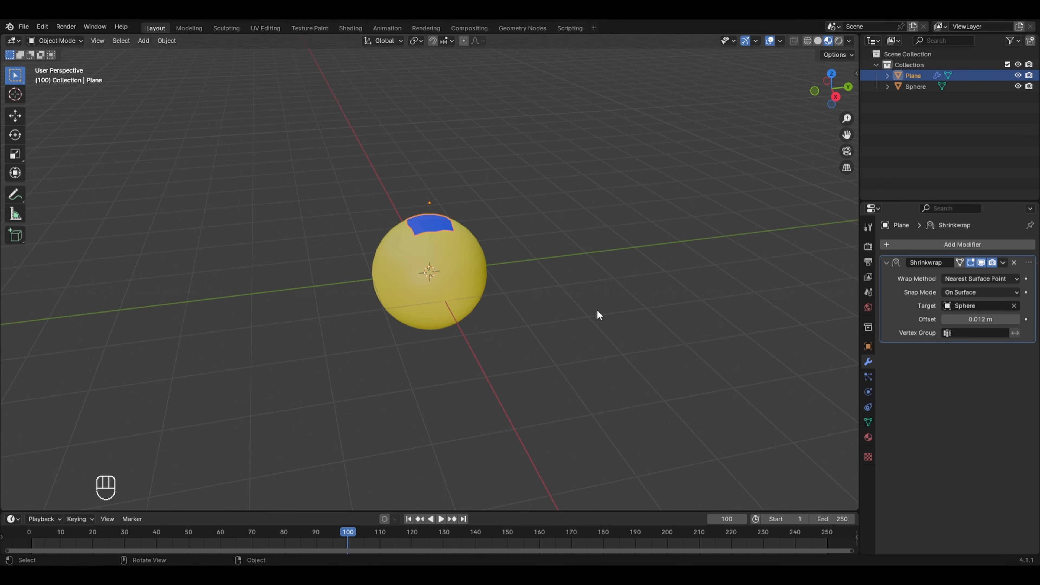
Switch the viewport to Solid shading and delete the plane and the sphere
key("z")
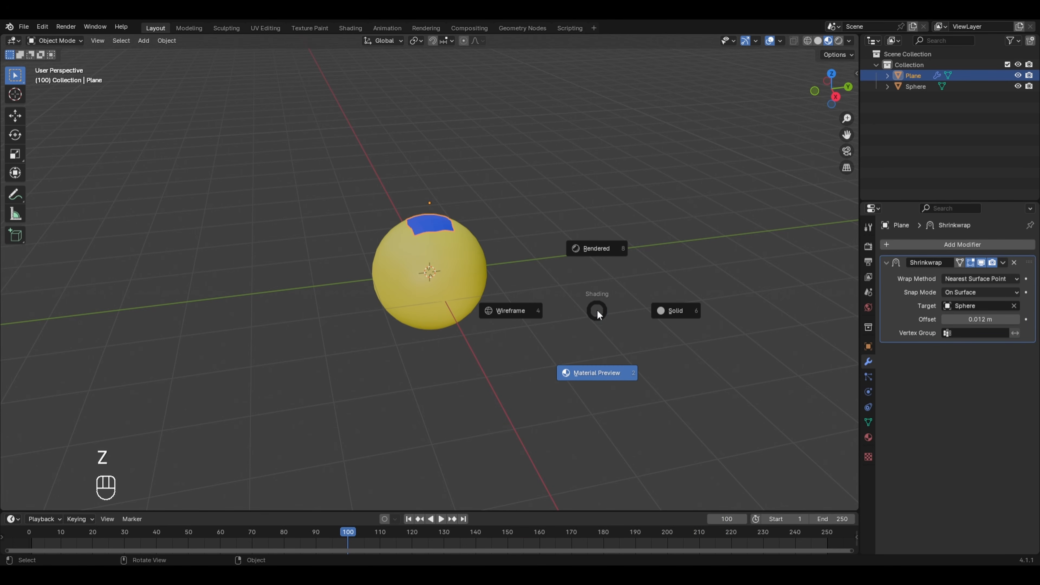
left_click(671, 309)
key("a")
key("x")
left_click(663, 306)
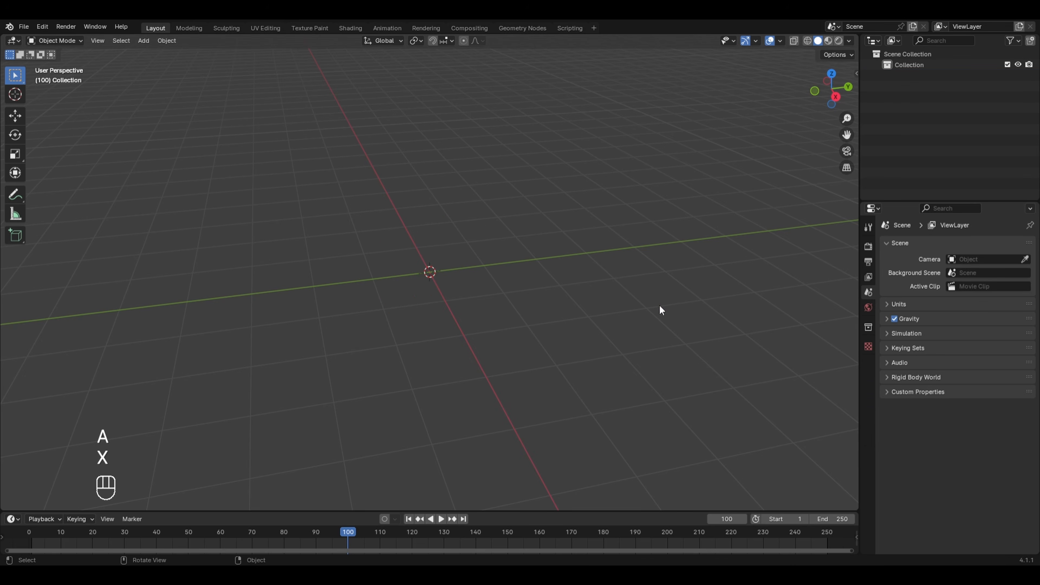
Add a 2 m cube at the world origin and stretch its mesh along Z into a tall column in Edit Mode
key("shift+a")
mouse_move(415, 244)
left_click(461, 257)
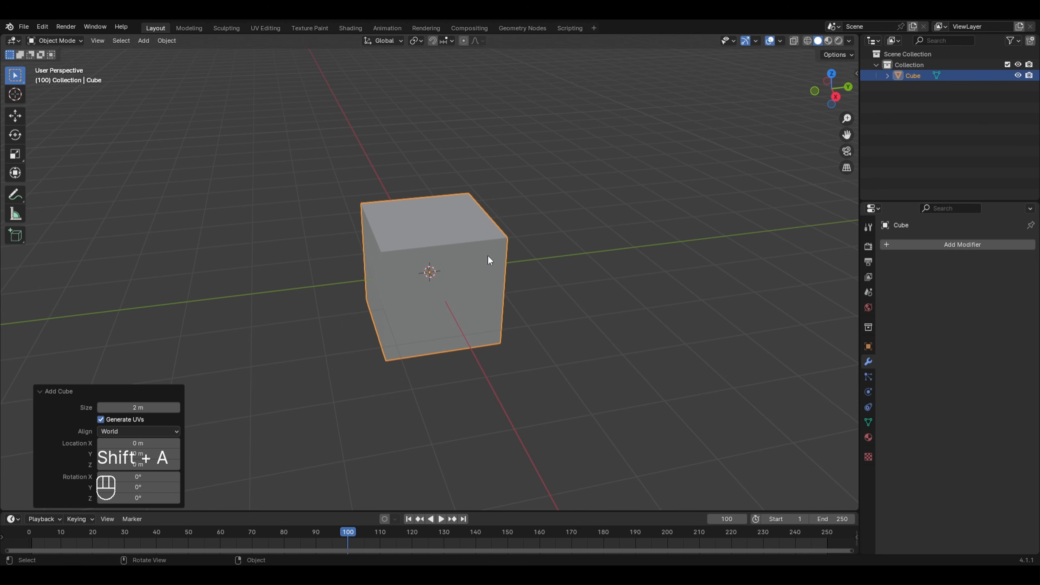
key("Tab")
scroll(485, 248, "down", 6)
key("s")
key("z")
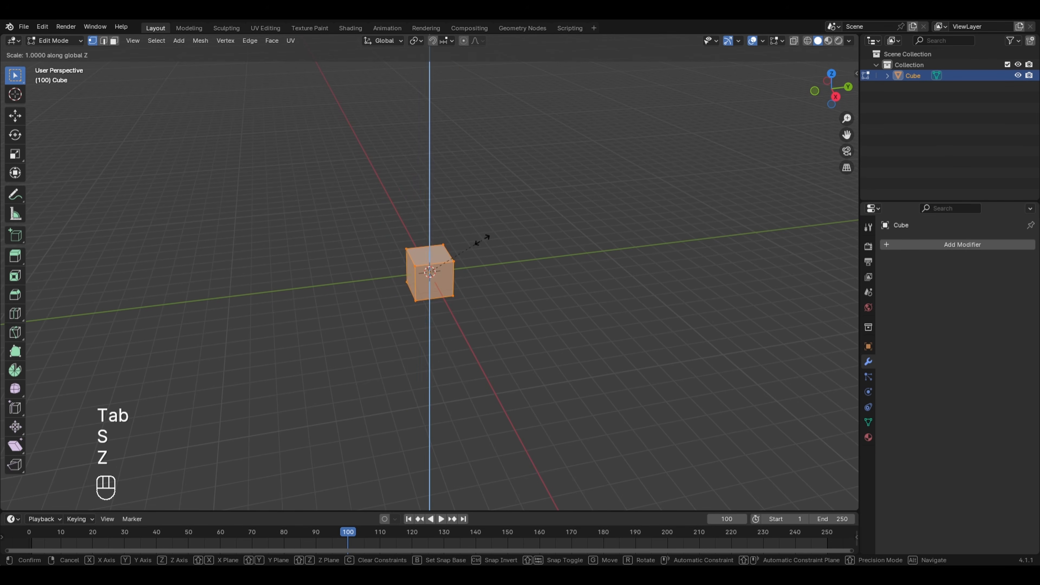
left_click(412, 159)
Subdivide the column's mesh with 8 cuts
right_click(412, 159)
left_click(412, 161)
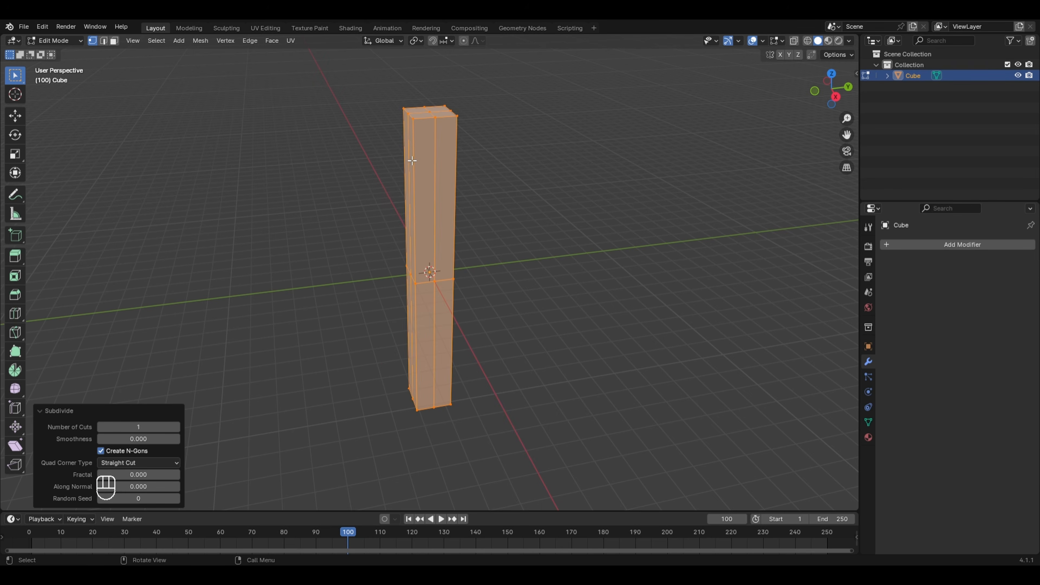
left_click(146, 426)
type("8")
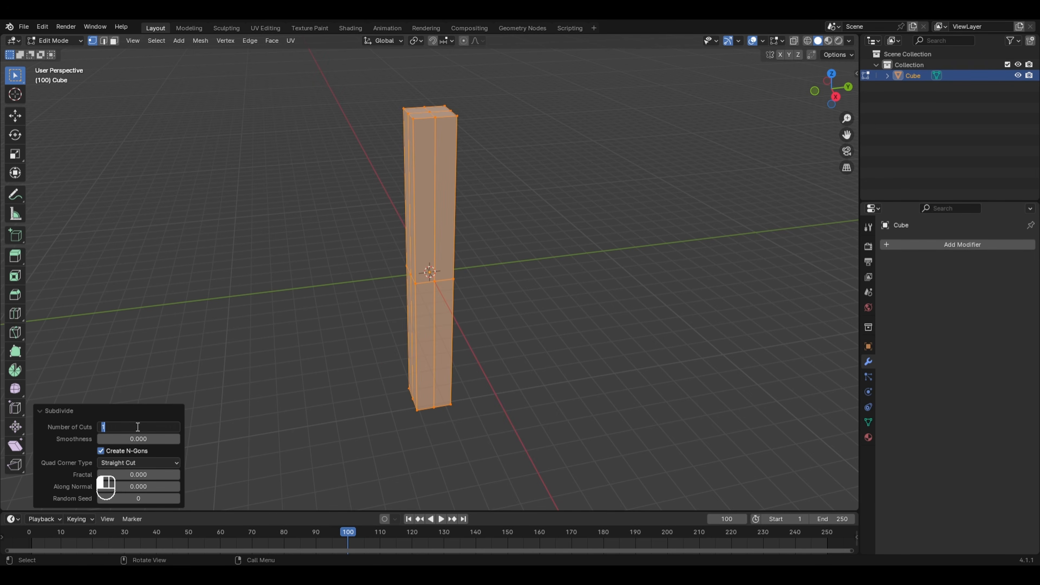
key("Return")
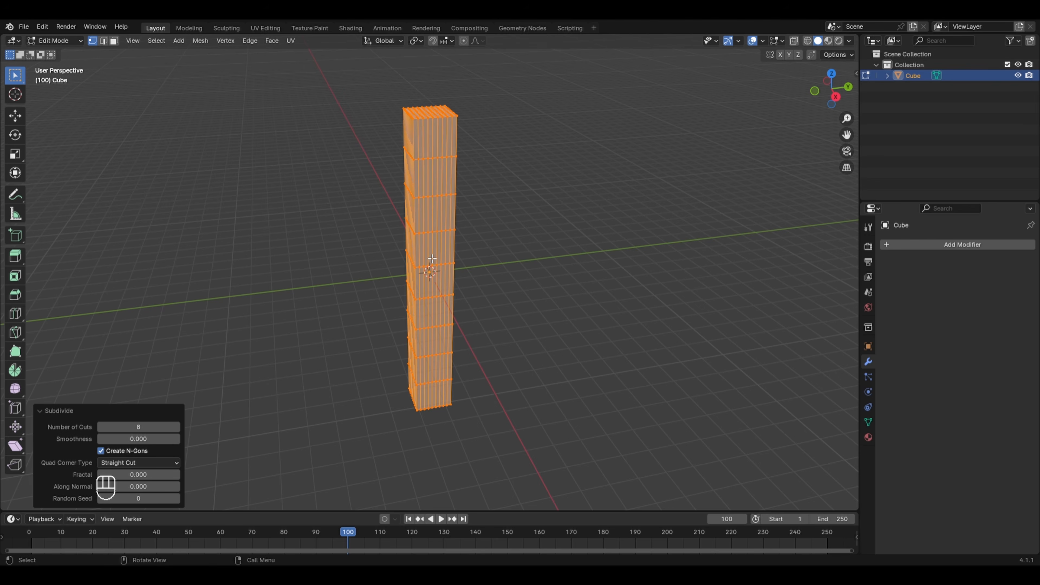
Move the column's mesh up along Z until its base sits at the world origin, and return to Object Mode
key("g")
key("z")
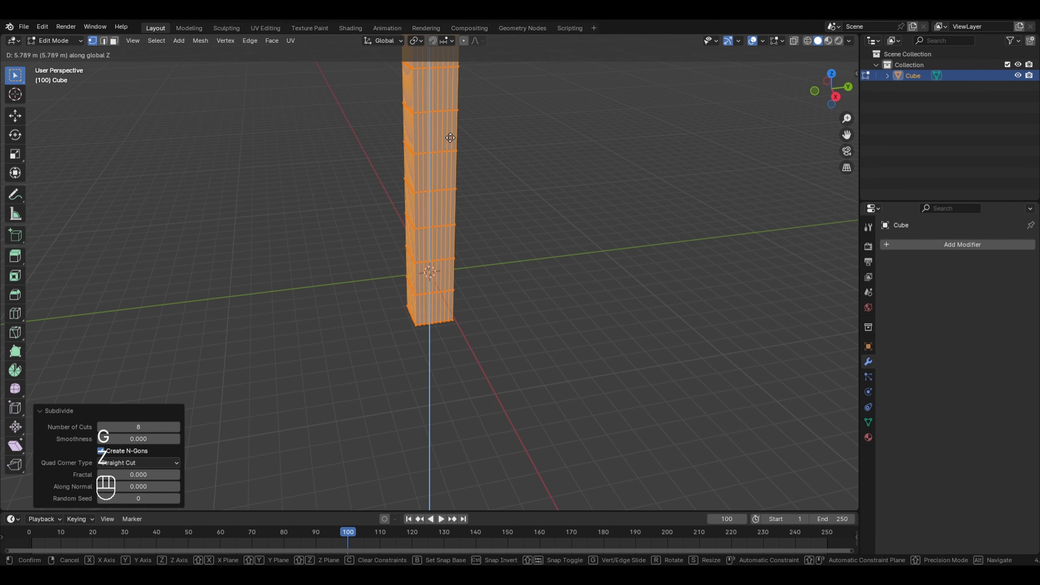
left_click(459, 239)
key("Tab")
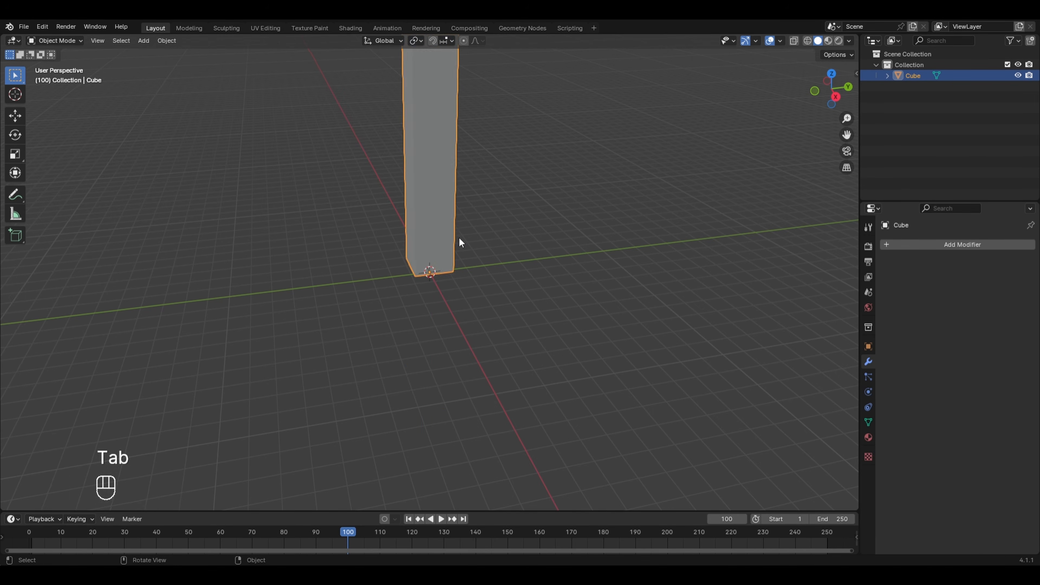
Add a Simple Deform modifier to the column
scroll(459, 239, "down", 4)
middle_click_drag(472, 205, 457, 257, "shift")
scroll(482, 289, "up", 2)
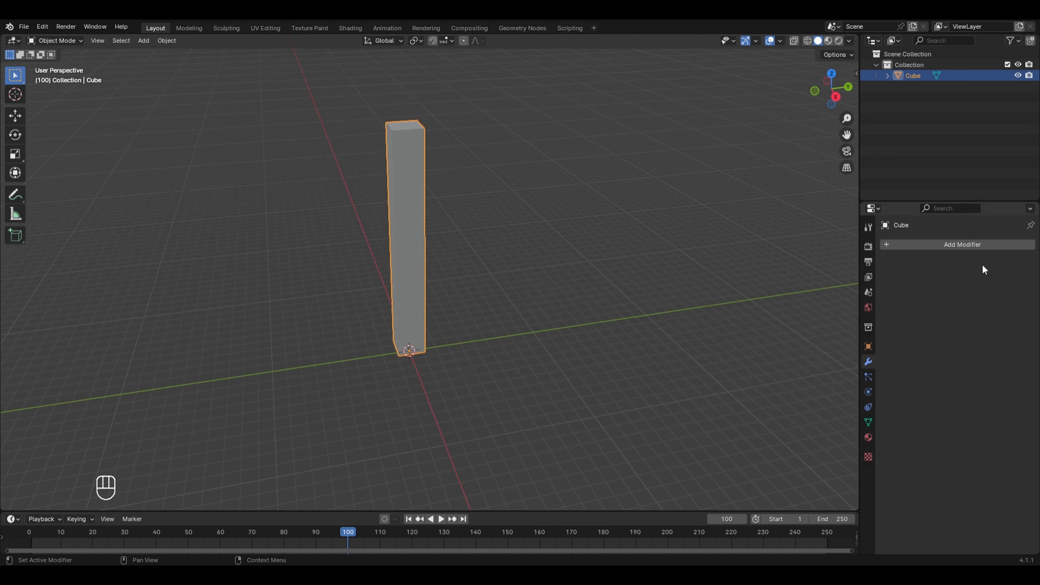
left_click(986, 245)
mouse_move(989, 246)
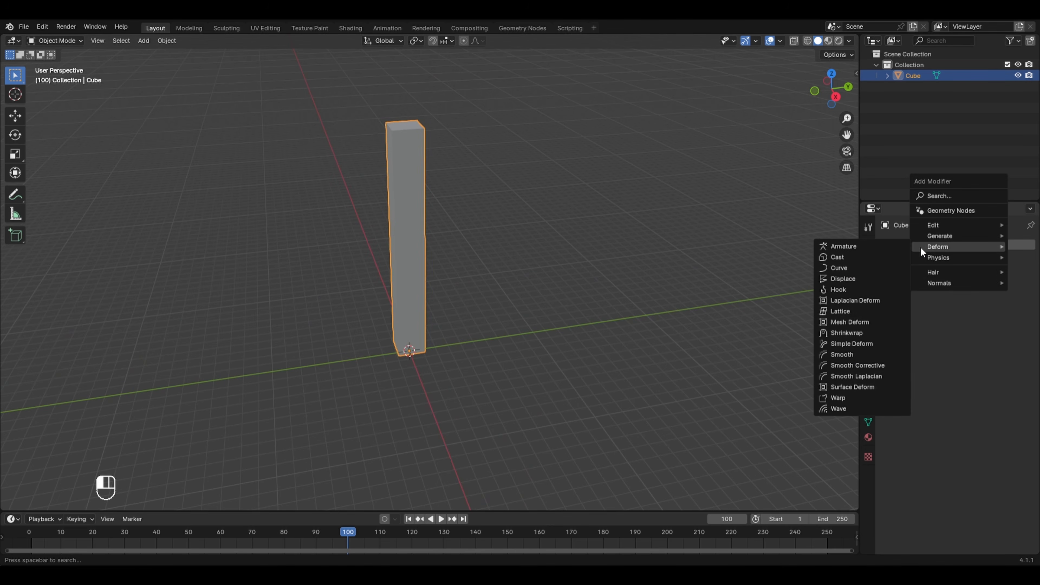
left_click(852, 344)
Try the twist on the Y axis at about -15.4°, and settle on the Z axis with an angle of 360°
middle_click_drag(553, 381, 480, 410)
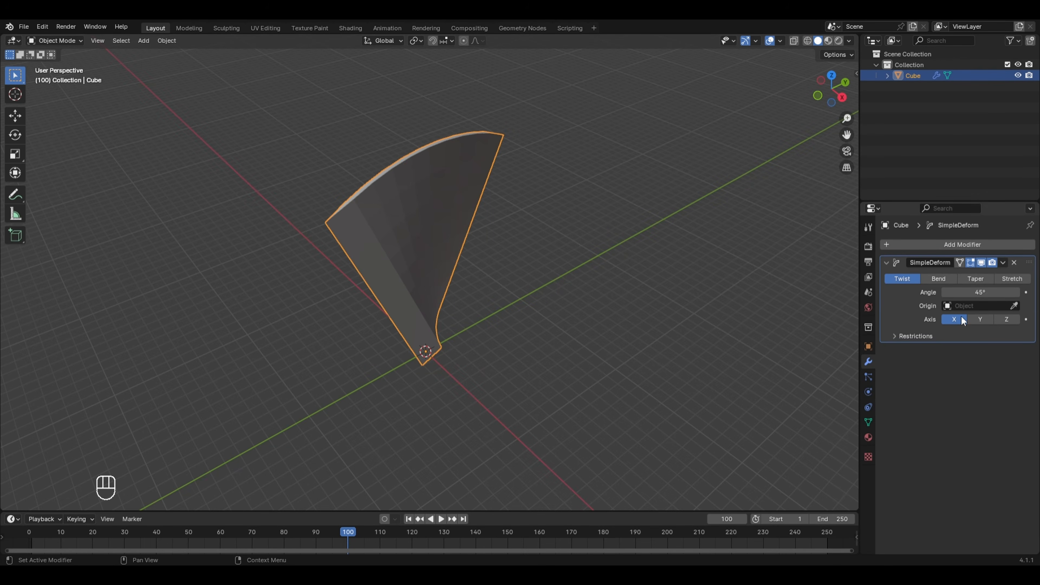
mouse_move(980, 292)
left_mouse_down()
mouse_move(999, 292)
mouse_move(973, 292)
left_mouse_up()
left_click(983, 320)
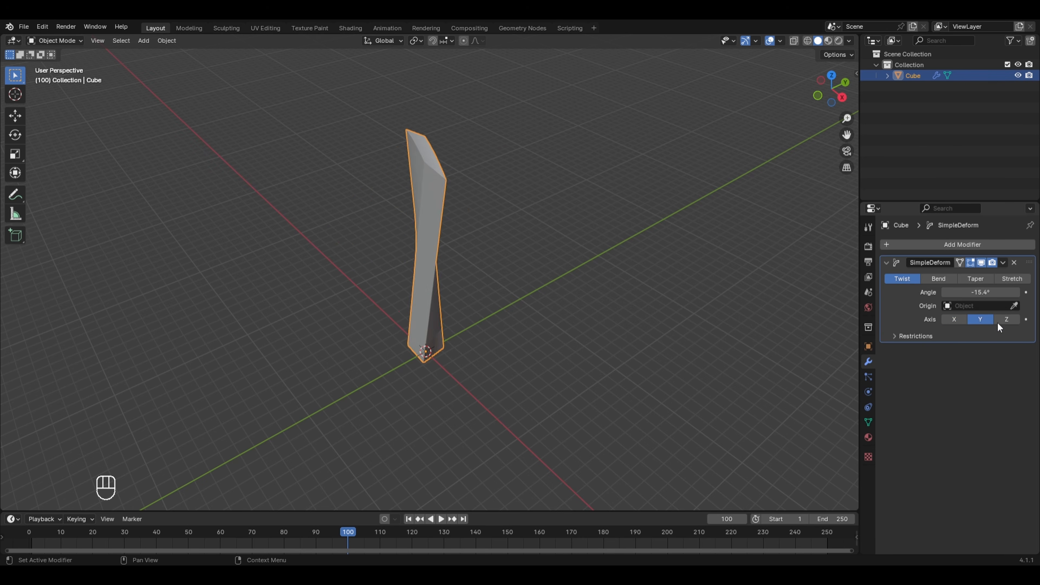
left_click(1008, 320)
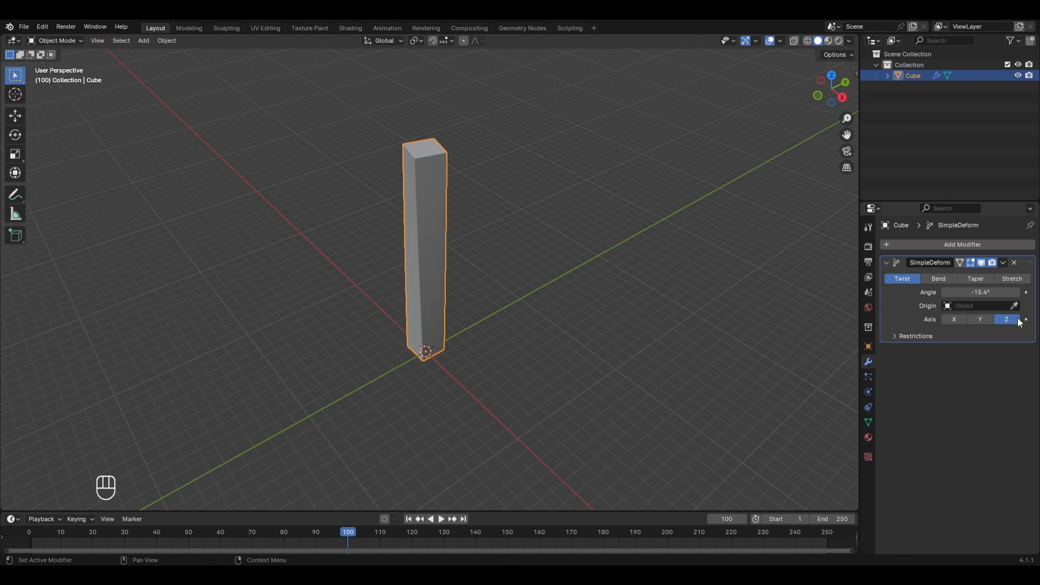
left_click_drag(1000, 292, 1032, 292)
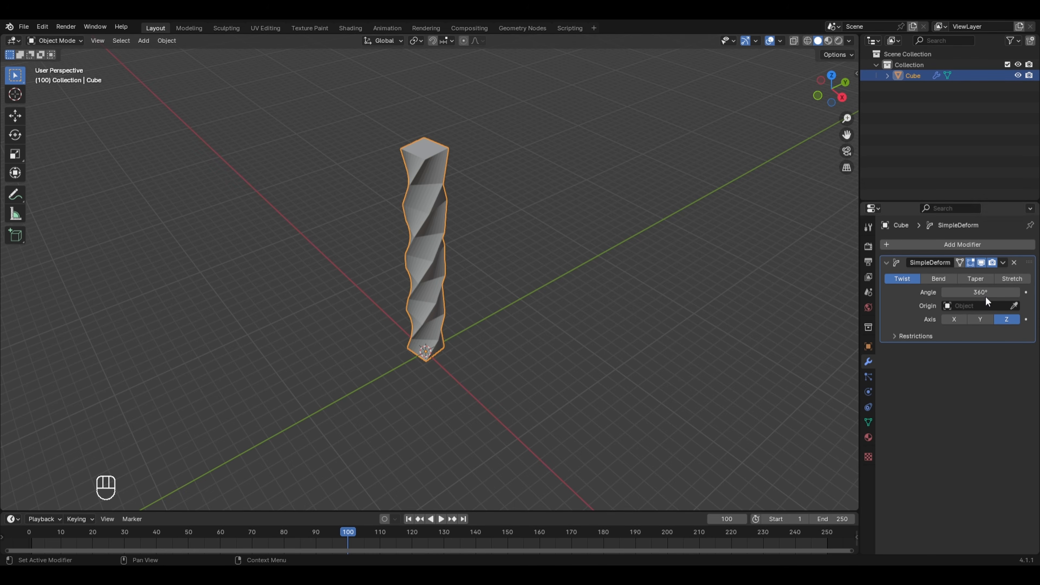
middle_click_drag(381, 333, 635, 328)
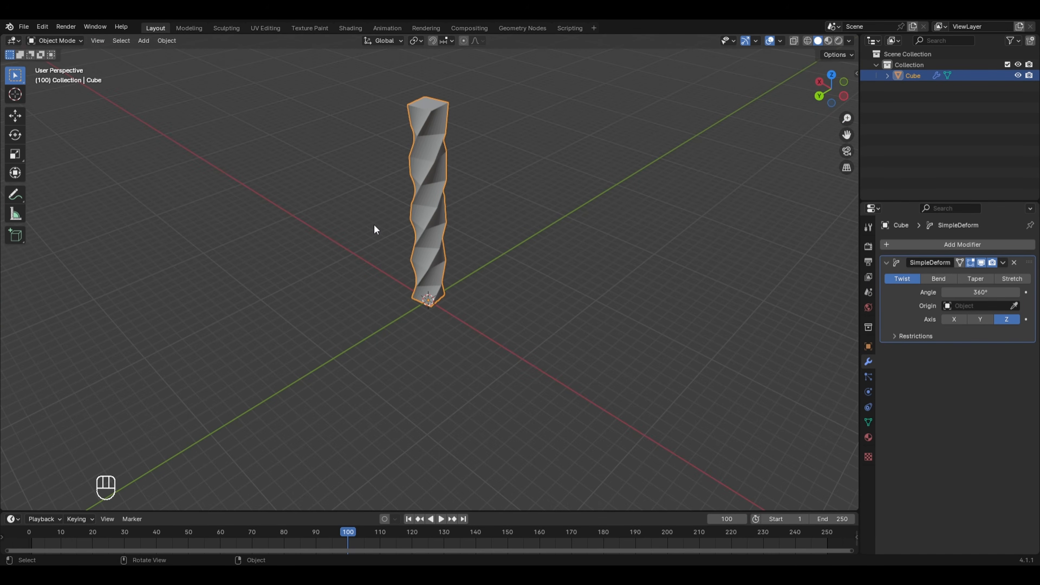
Switch the Simple Deform modifier to Bend on the X axis with an angle of about -71.5°
left_click(937, 280)
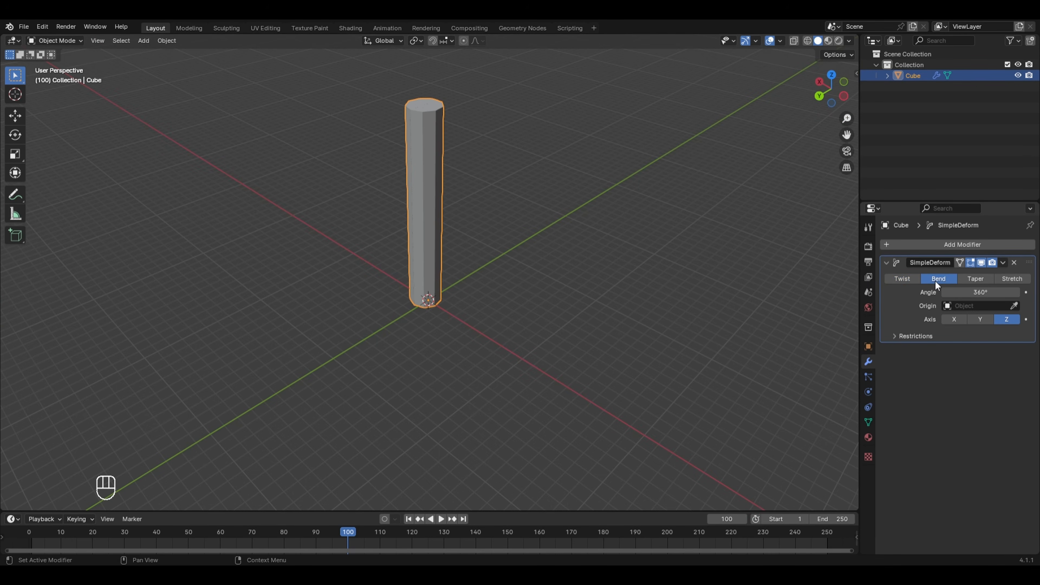
mouse_move(981, 292)
left_mouse_down()
mouse_move(922, 292)
mouse_move(981, 292)
left_mouse_up()
left_click(954, 319)
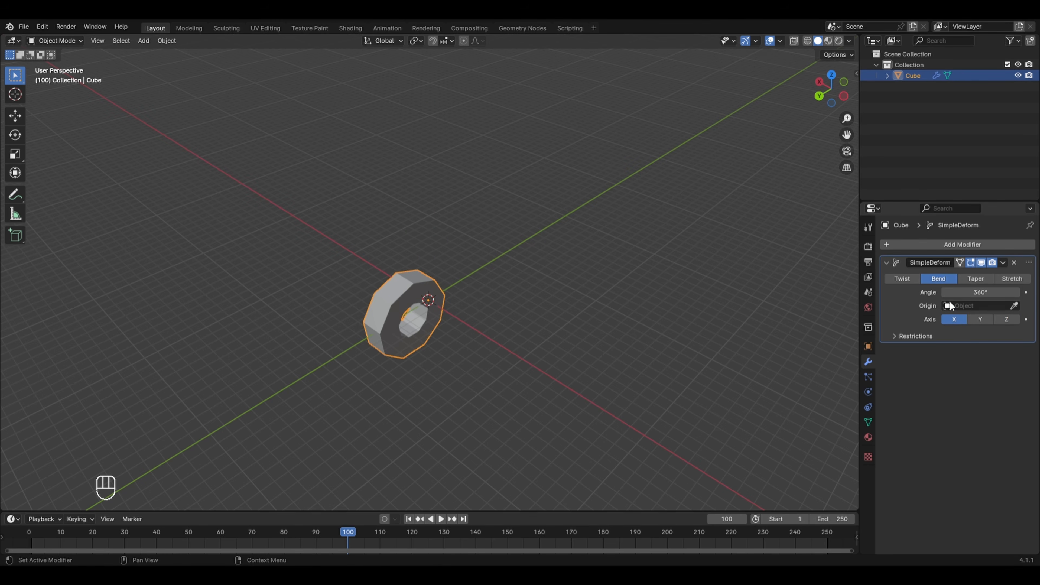
left_click_drag(954, 292, 906, 292)
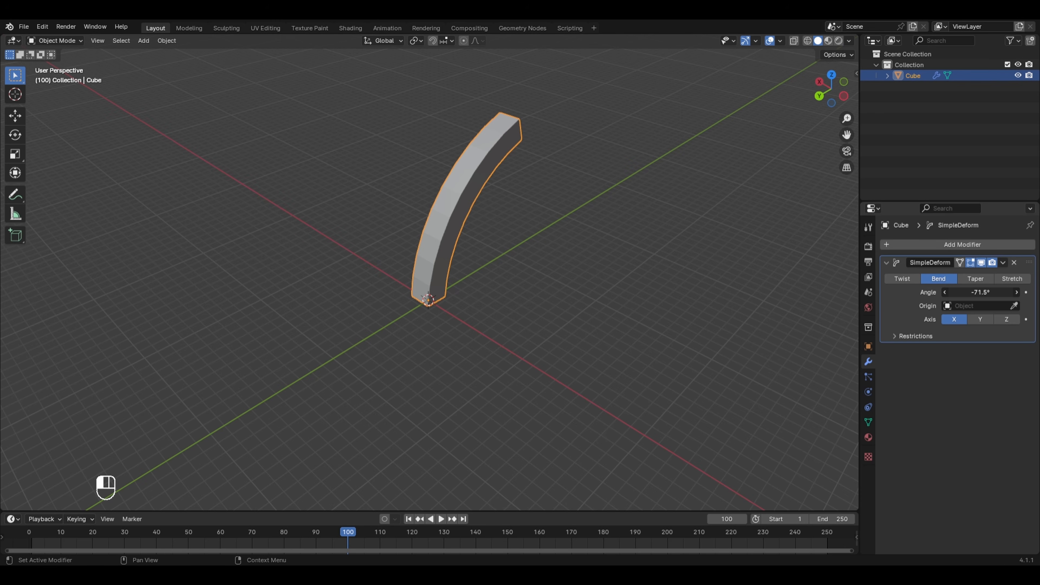
Reset the bend angle to 0° and bend the column again to about -41.2°
double_click(1003, 293)
type("0")
key("Return")
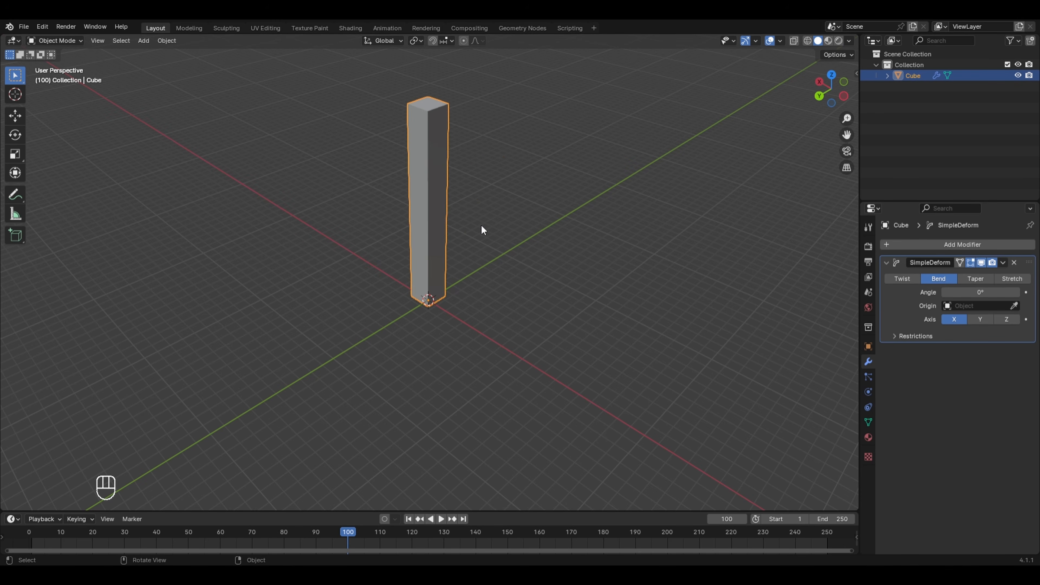
mouse_move(979, 292)
left_mouse_down()
mouse_move(1032, 292)
mouse_move(981, 292)
left_mouse_up()
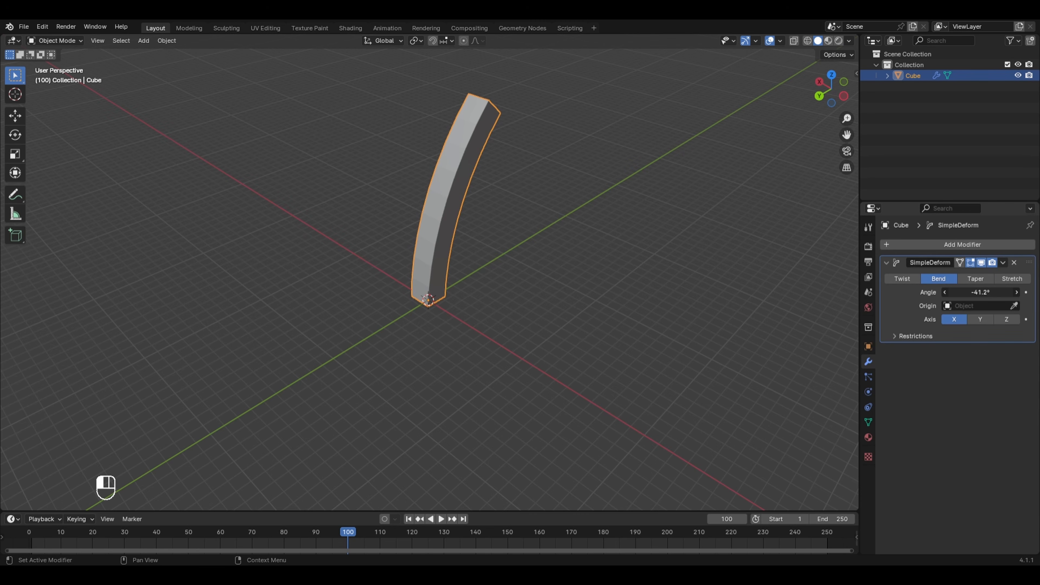
Switch the Simple Deform modifier to Taper on the Y axis and set the factor to about -0.499
left_click(973, 283)
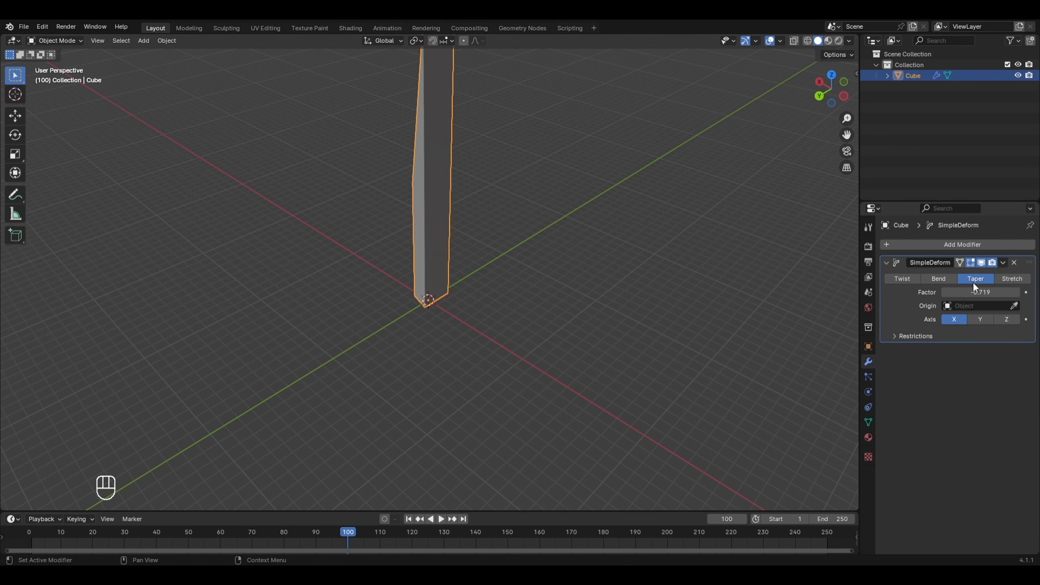
left_click(986, 319)
scroll(817, 323, "up", 3)
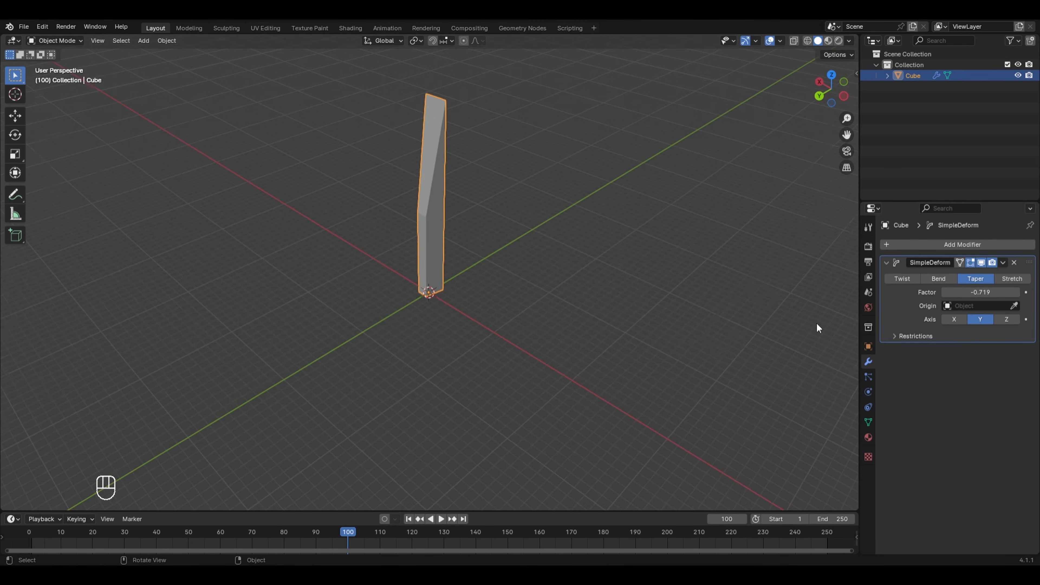
mouse_move(993, 295)
left_mouse_down()
mouse_move(1024, 295)
mouse_move(989, 295)
left_mouse_up()
Switch the Simple Deform modifier to Stretch on the Z axis and set the factor to about 0.381
left_click(1009, 280)
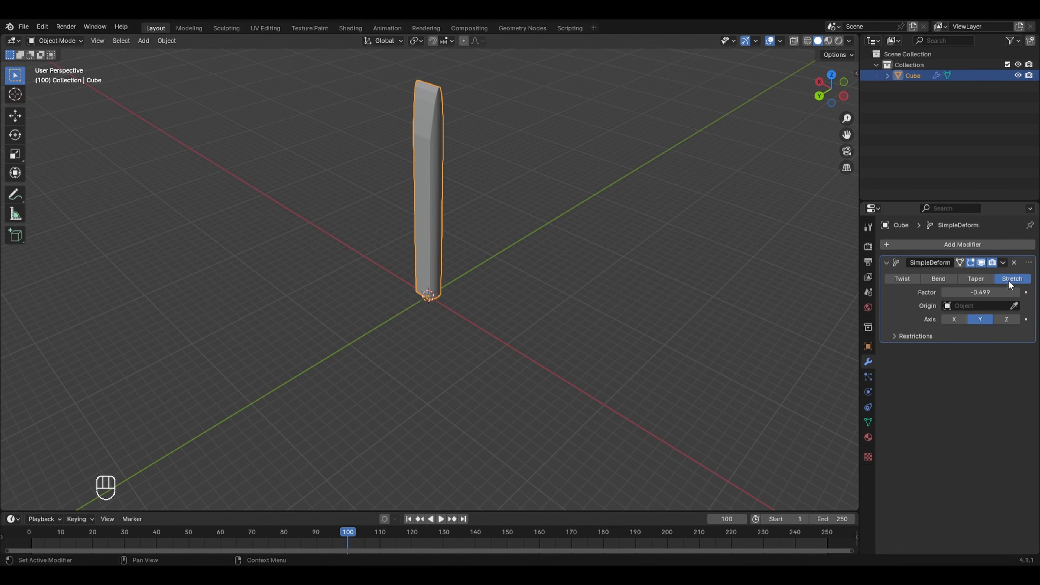
left_click(1007, 320)
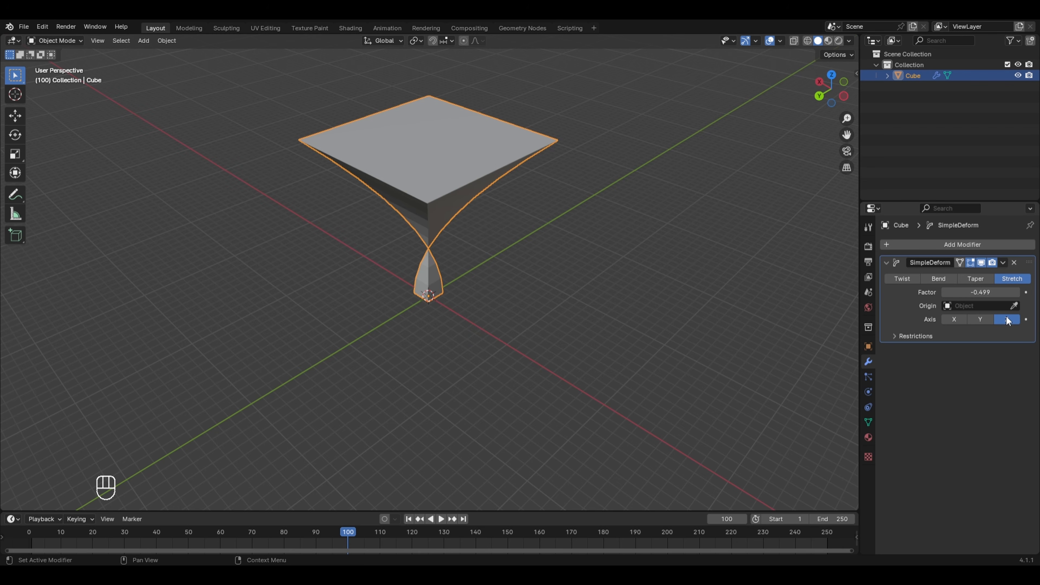
mouse_move(983, 292)
left_mouse_down()
mouse_move(1004, 292)
mouse_move(960, 292)
mouse_move(983, 292)
left_mouse_up()
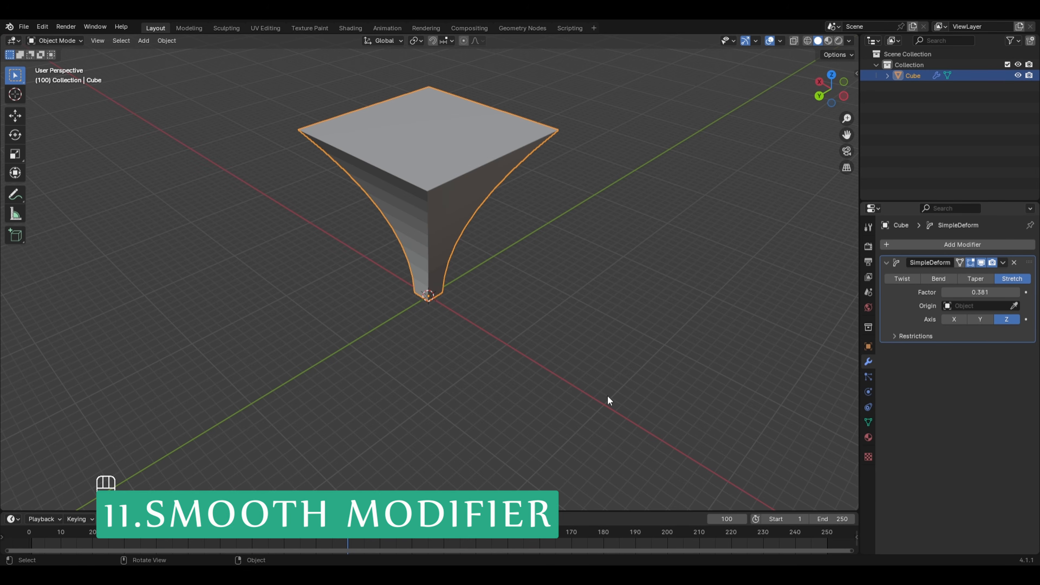
Delete the column and add a 2 m monkey head mesh at the world origin
key("x")
left_click(480, 235)
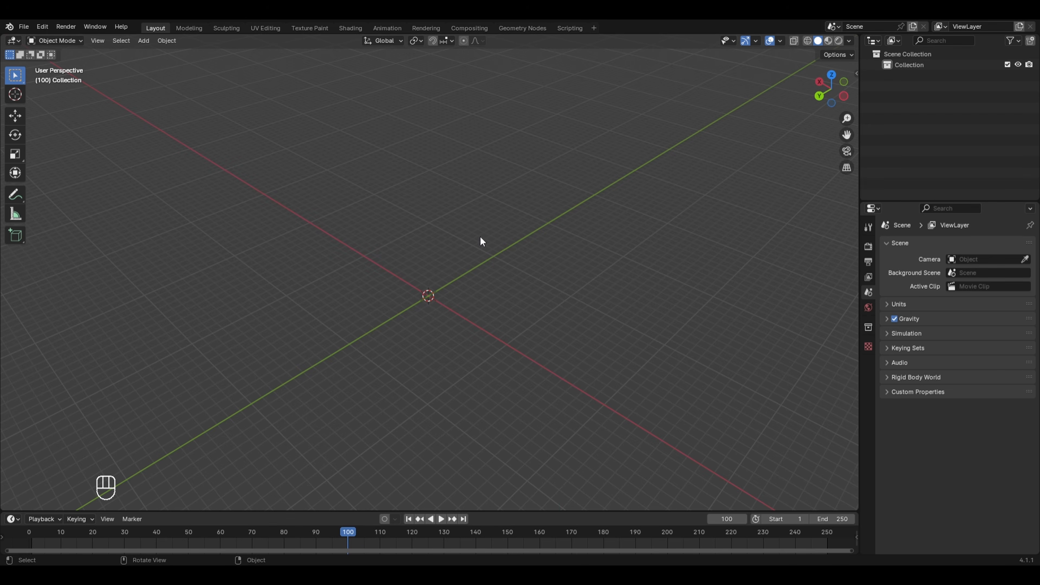
key("shift+a")
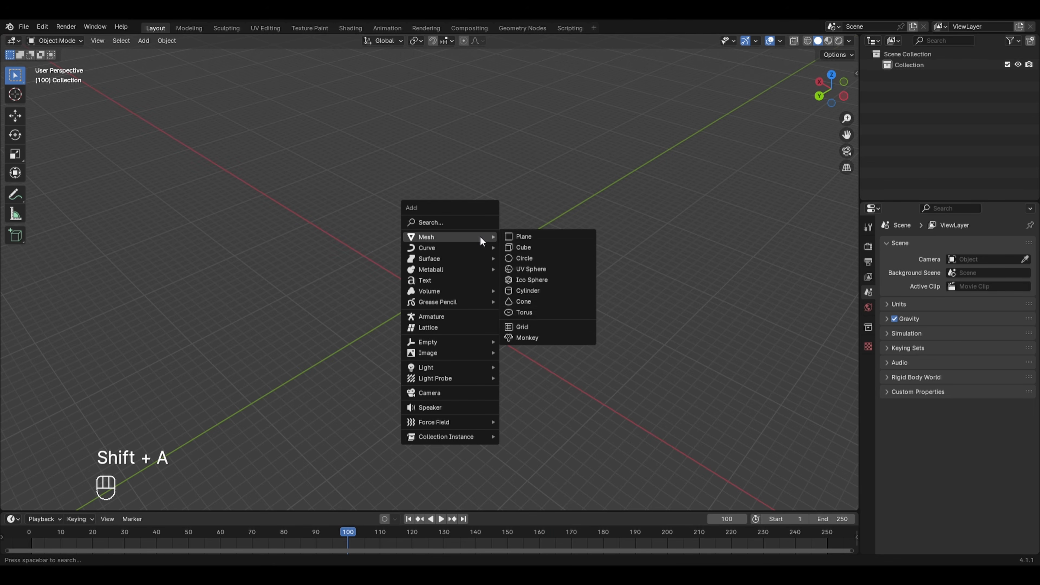
left_click(527, 337)
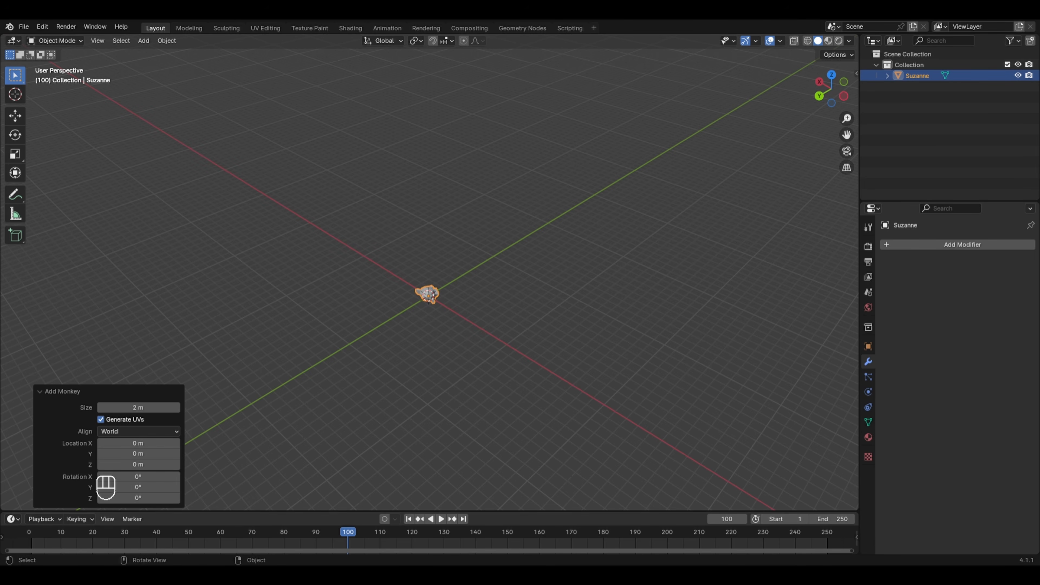
middle_click_drag(429, 303, 423, 363)
scroll(628, 387, "up", 3)
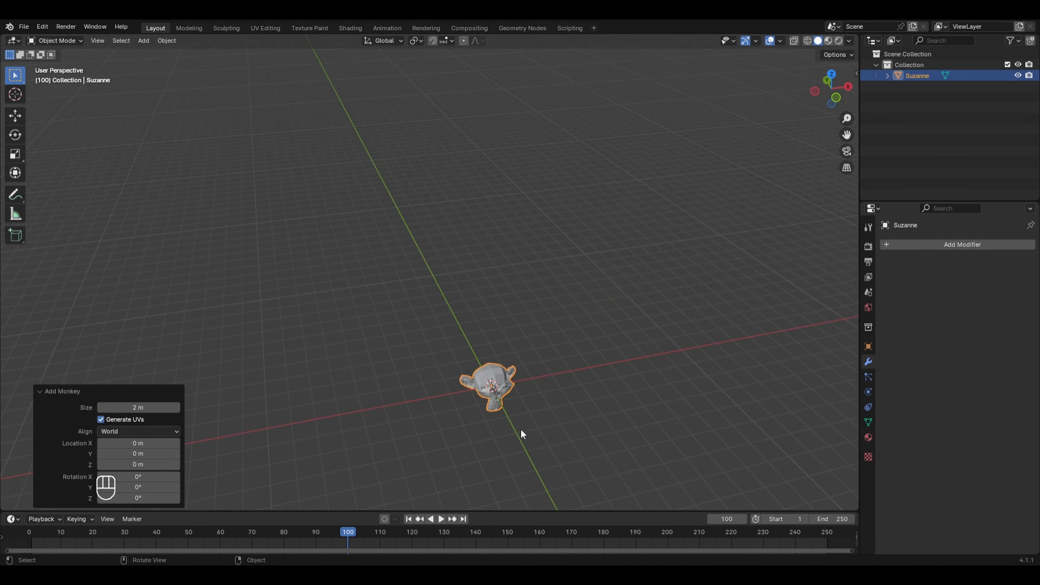
Add a Smooth modifier to the monkey head and view the model up close
left_click(952, 246)
mouse_move(953, 248)
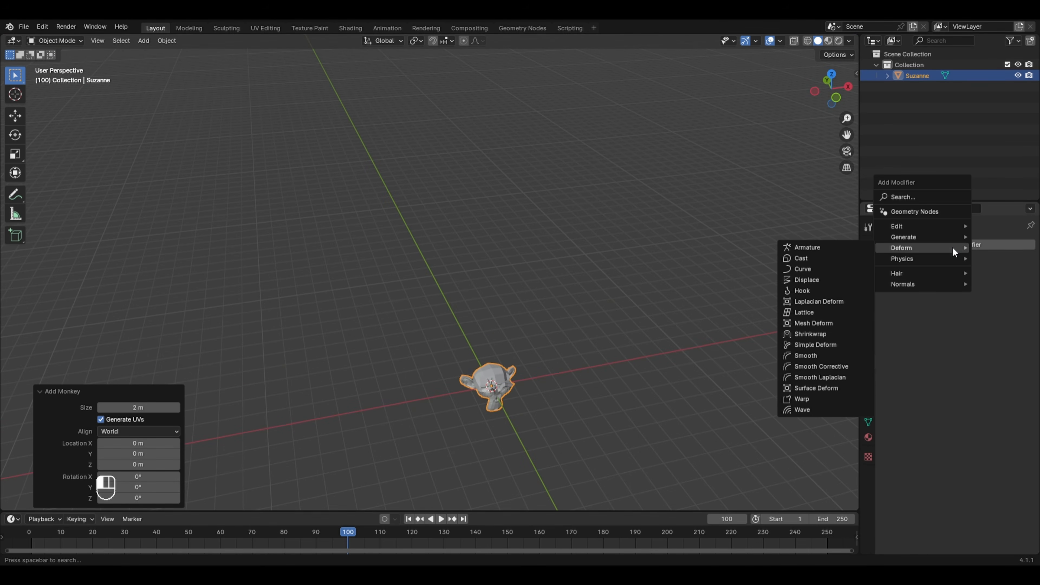
left_click(809, 355)
middle_click_drag(808, 356, 561, 186, "shift")
scroll(606, 283, "up", 3)
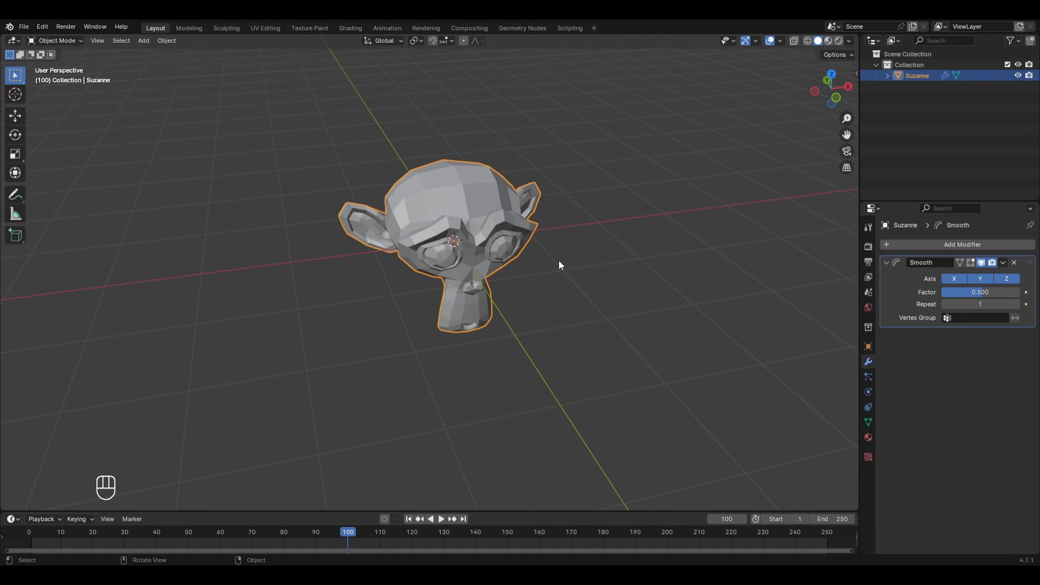
Compare Smooth factors of 0, 1 and 10 on the monkey head, and undo the last increase
left_click_drag(985, 295, 618, 294)
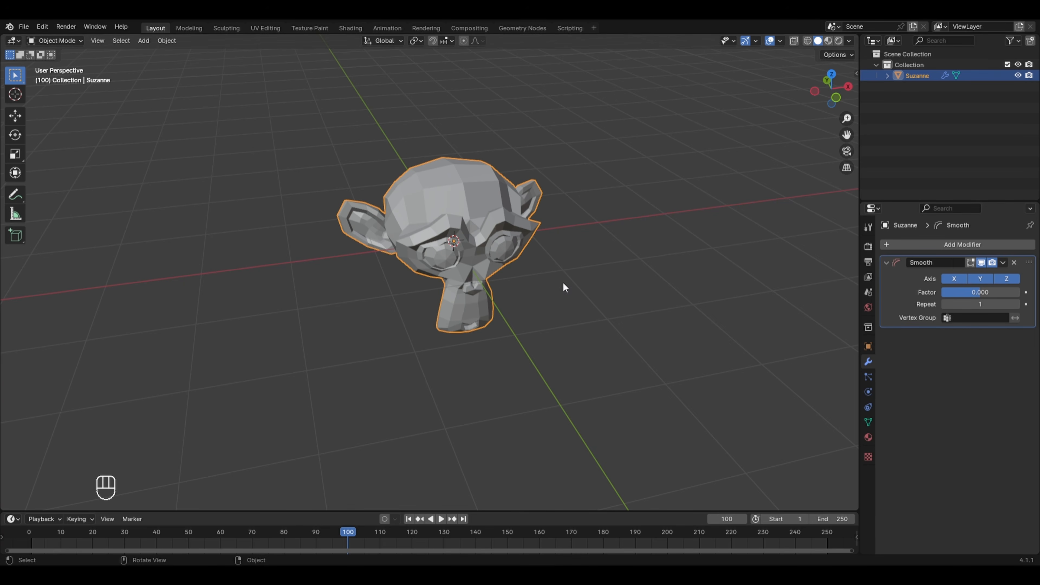
left_click(981, 292)
type("1")
key("Return")
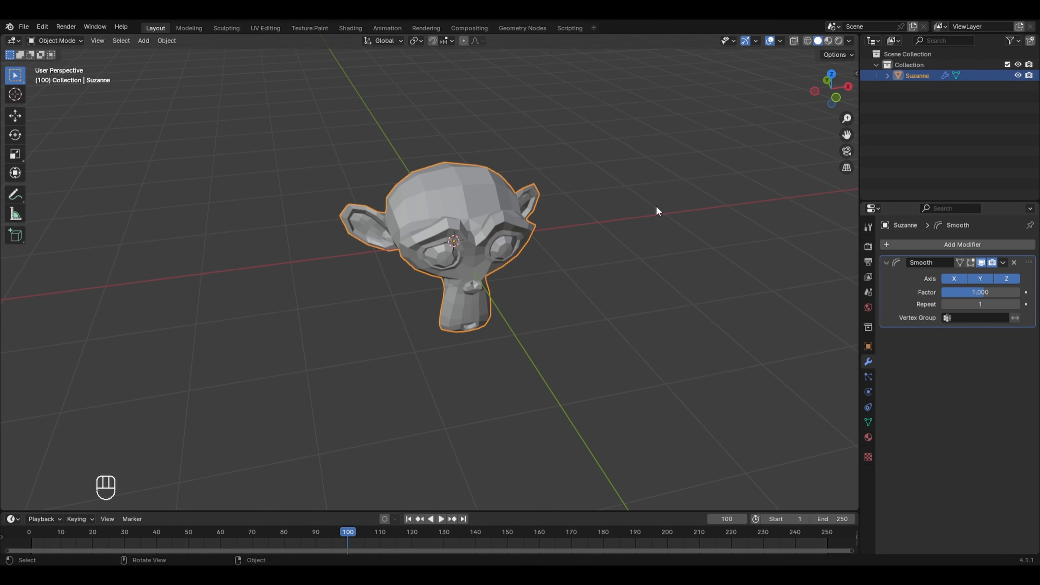
left_click_drag(990, 293, 1020, 293)
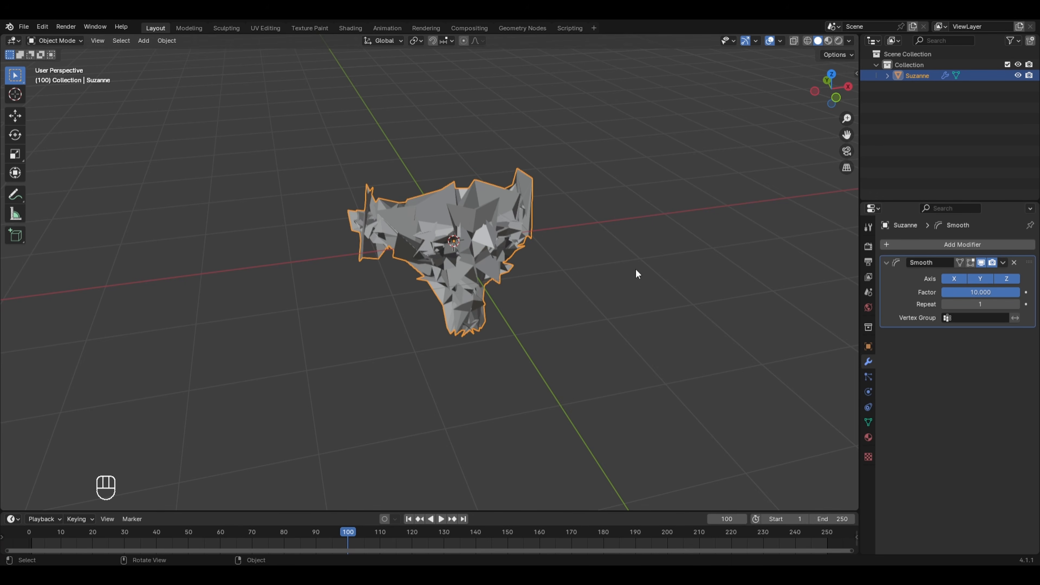
key("ctrl+z")
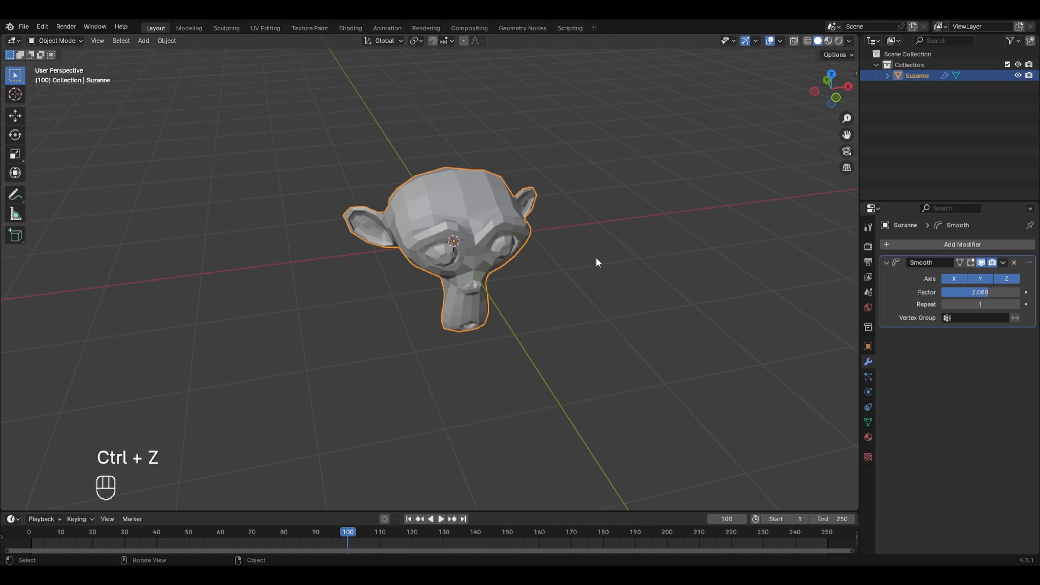
Look through the Deform modifiers down to Smooth Laplacian without adding one, and delete the monkey head
left_click(950, 246)
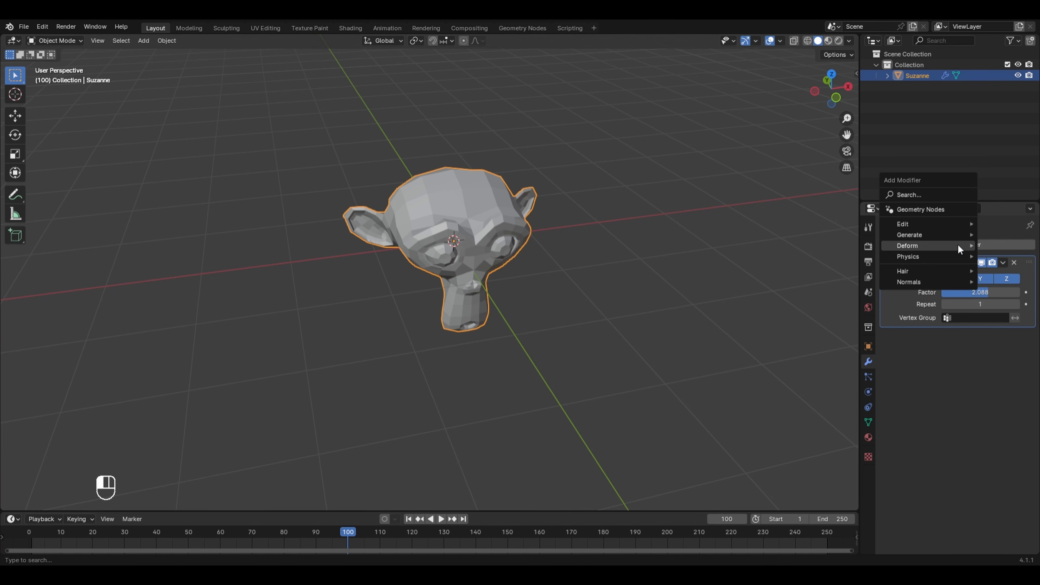
mouse_move(955, 245)
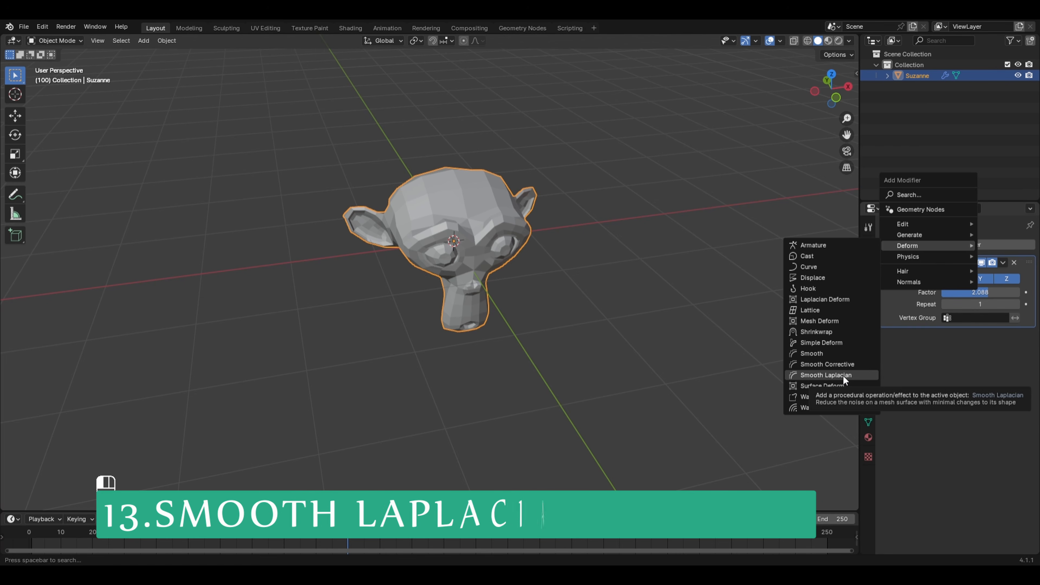
key("x")
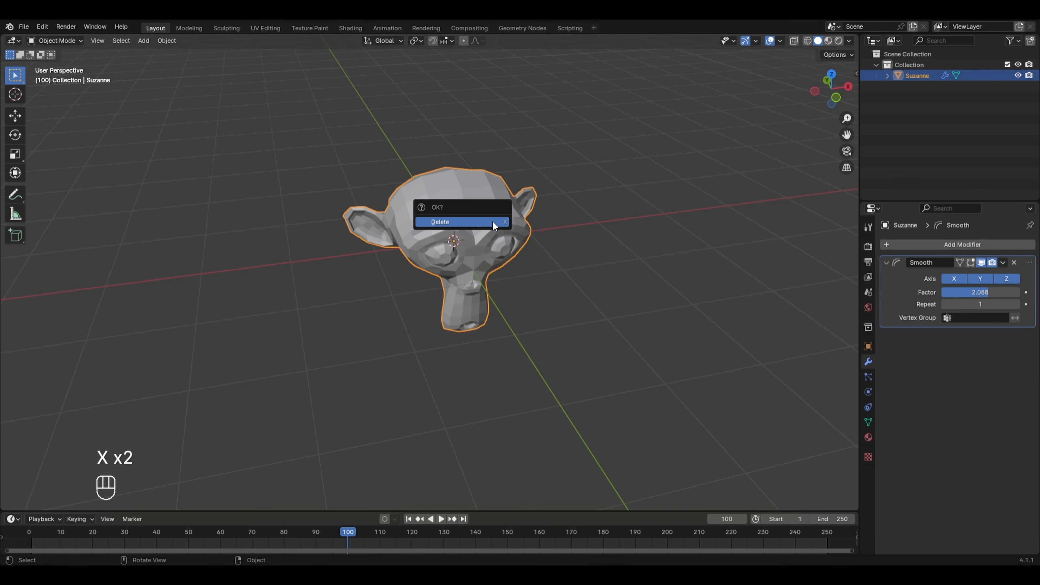
left_click(493, 221)
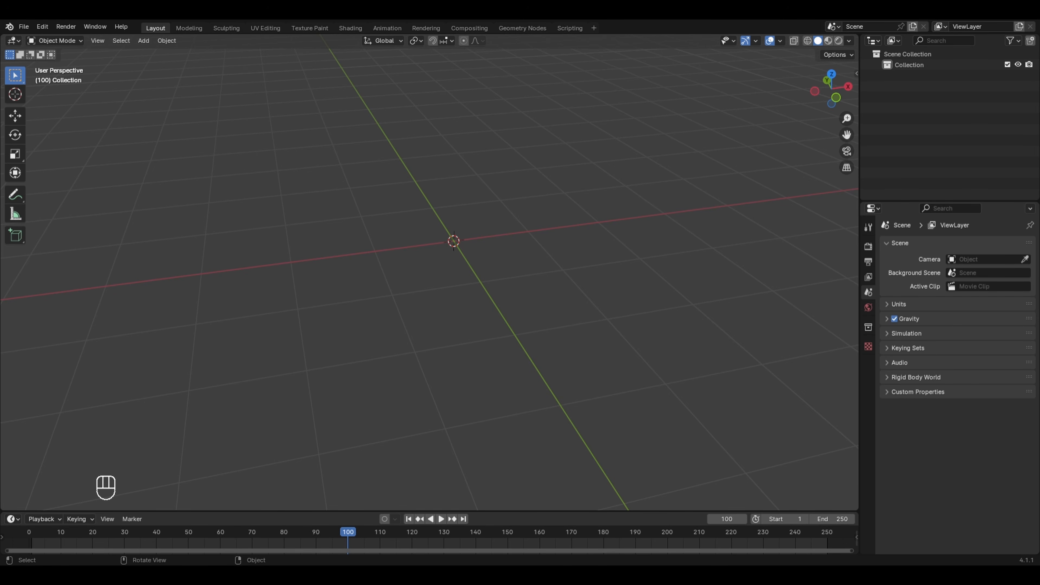
Add a plane mesh at the world origin and enter Edit Mode on it
middle_click_drag(471, 263, 509, 265)
key("shift+a")
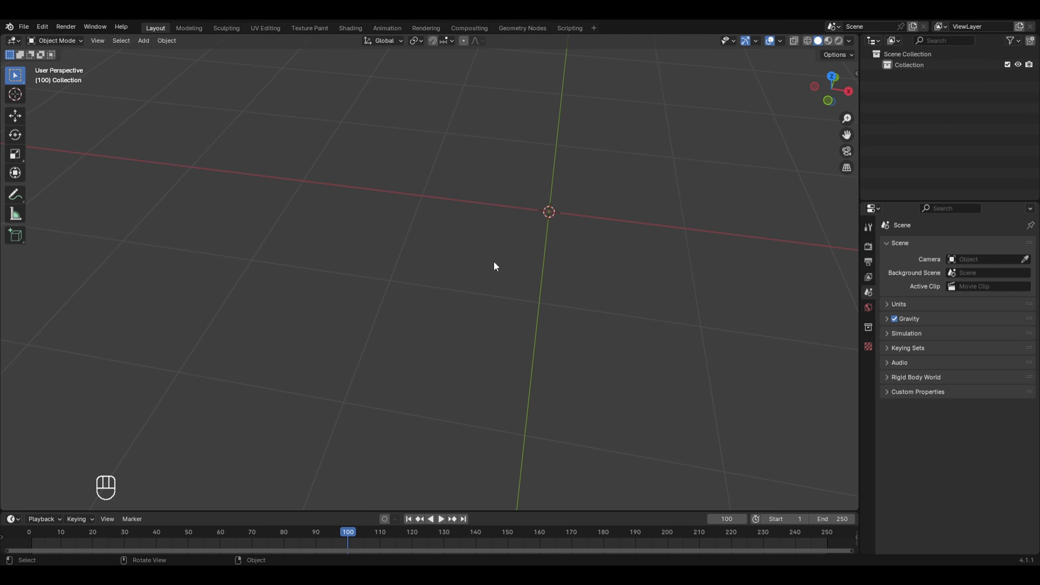
key("shift+a")
mouse_move(476, 274)
left_click(567, 274)
key("Tab")
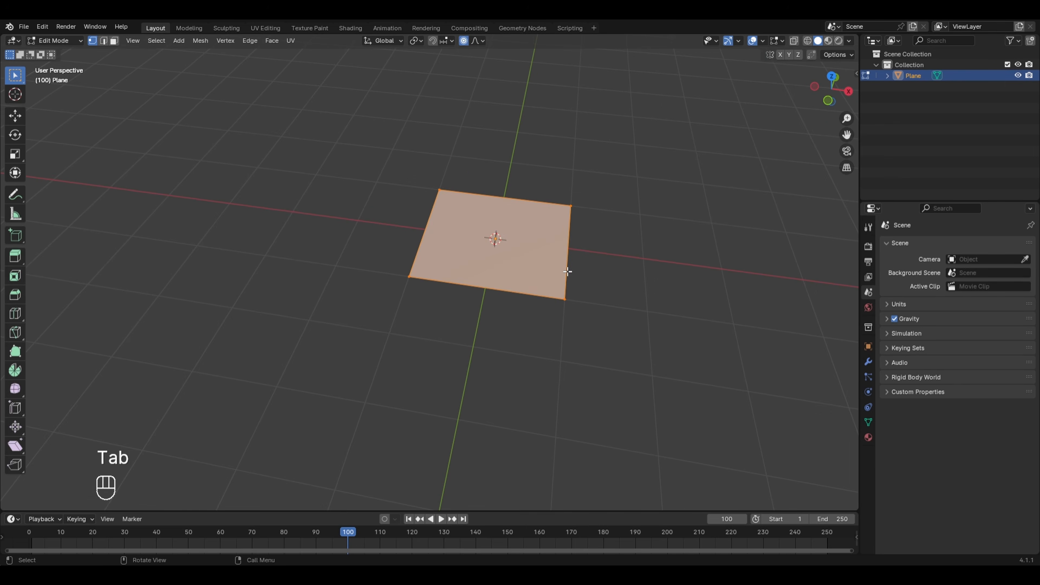
Subdivide the plane three times into an eight-by-eight grid of faces
right_click(531, 245)
left_click(531, 246)
right_click(530, 246)
left_click(531, 247)
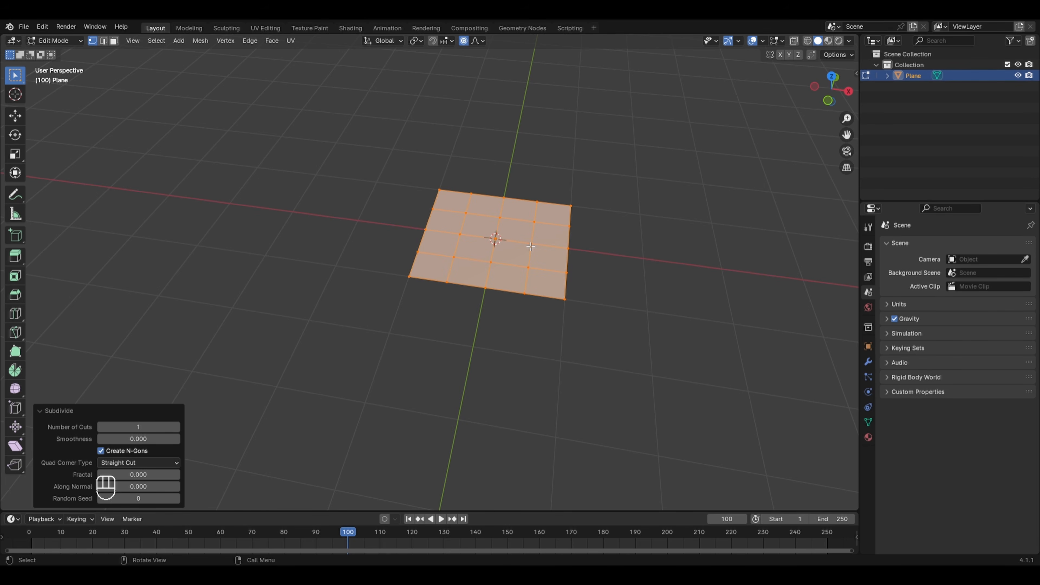
right_click(530, 246)
left_click(527, 244)
Raise one vertex near the plane's centre about 1.17 m along Z with proportional editing of size about 0.39, and return to Object Mode
key("b")
left_click(484, 231)
key("o")
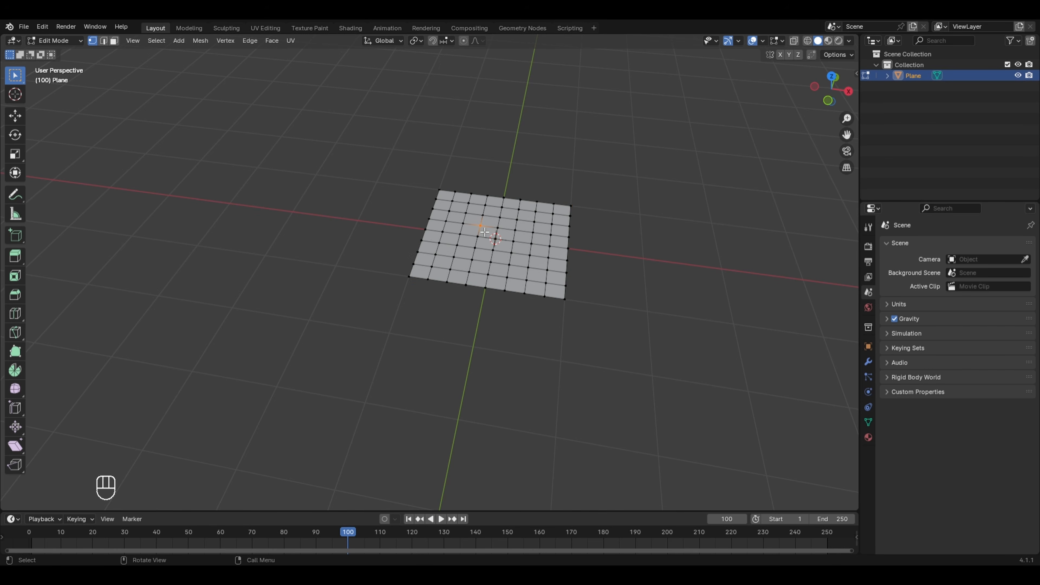
key("o")
key("g")
key("z")
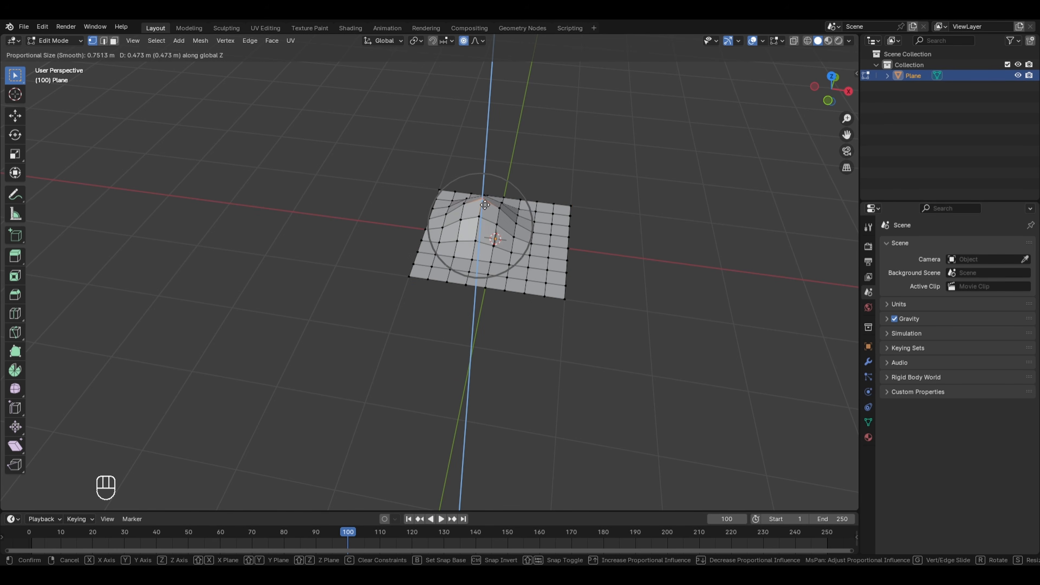
scroll(484, 209, "up", 6)
scroll(483, 199, "up", 3)
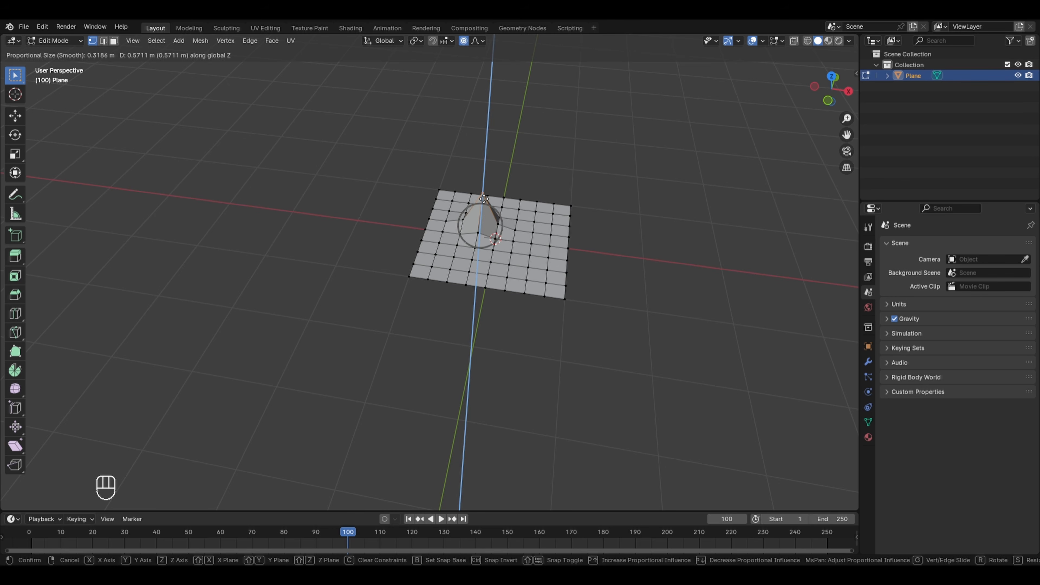
scroll(485, 180, "down", 2)
left_click(487, 161)
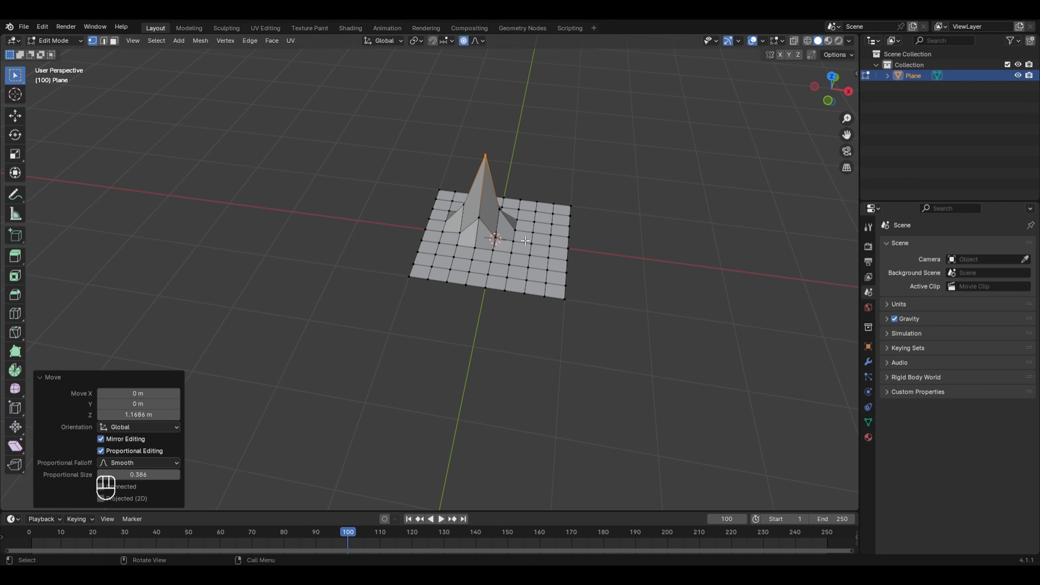
key("Tab")
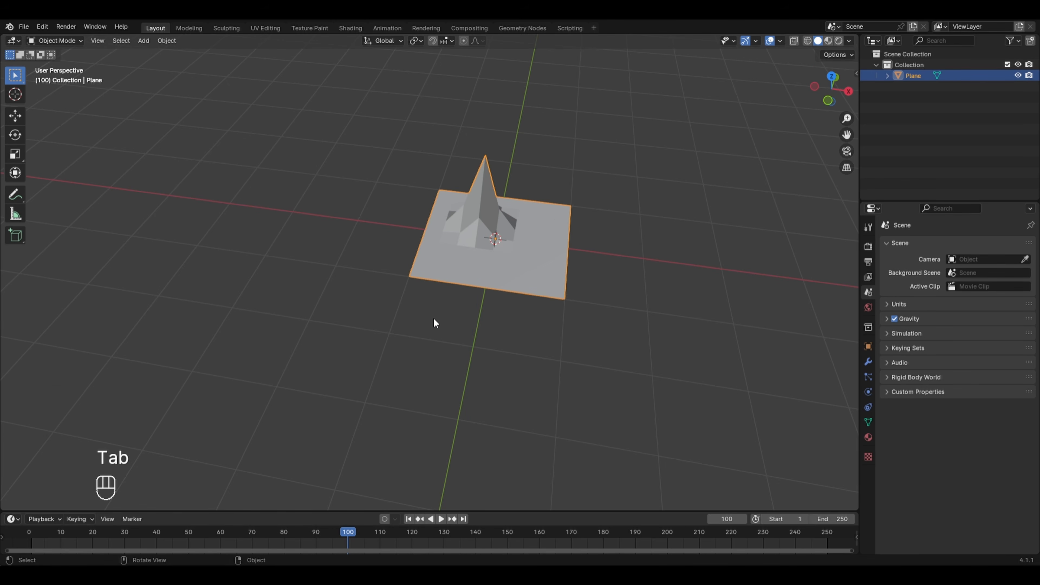
Add a Smooth Laplacian modifier to the spiked plane
middle_click_drag(435, 323, 463, 296)
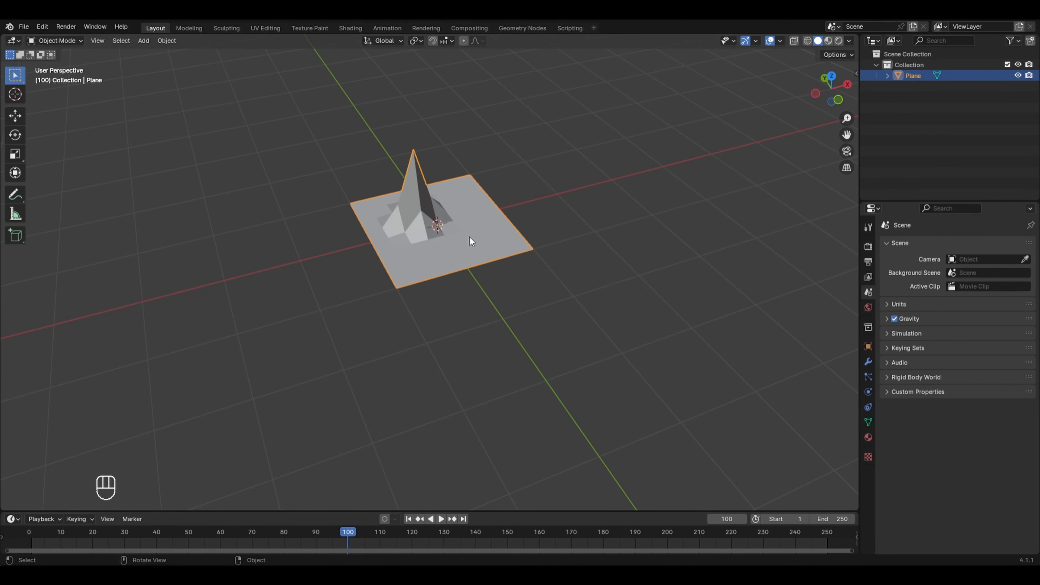
left_click(868, 362)
left_click(956, 245)
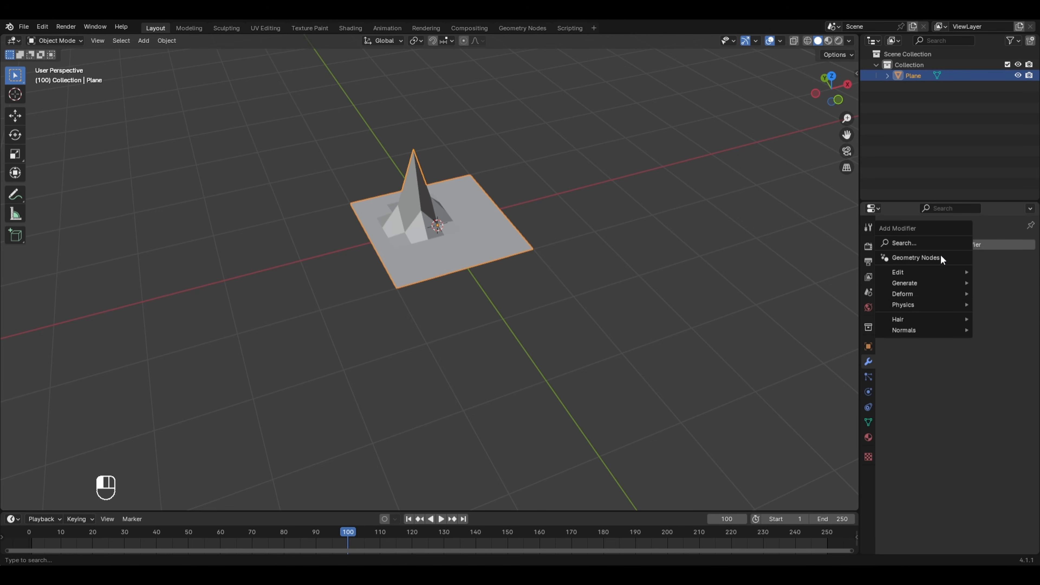
mouse_move(923, 295)
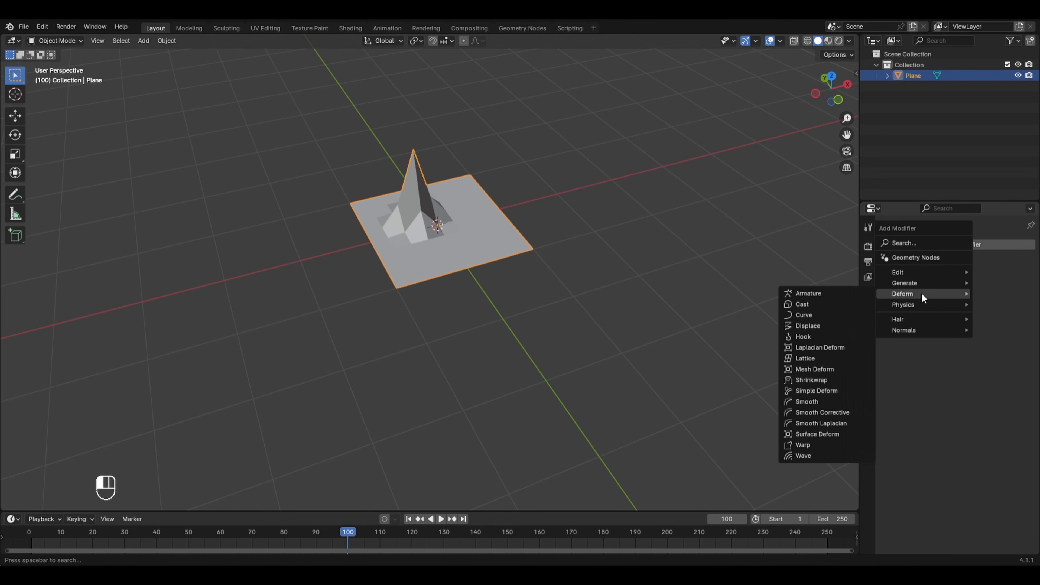
left_click(820, 424)
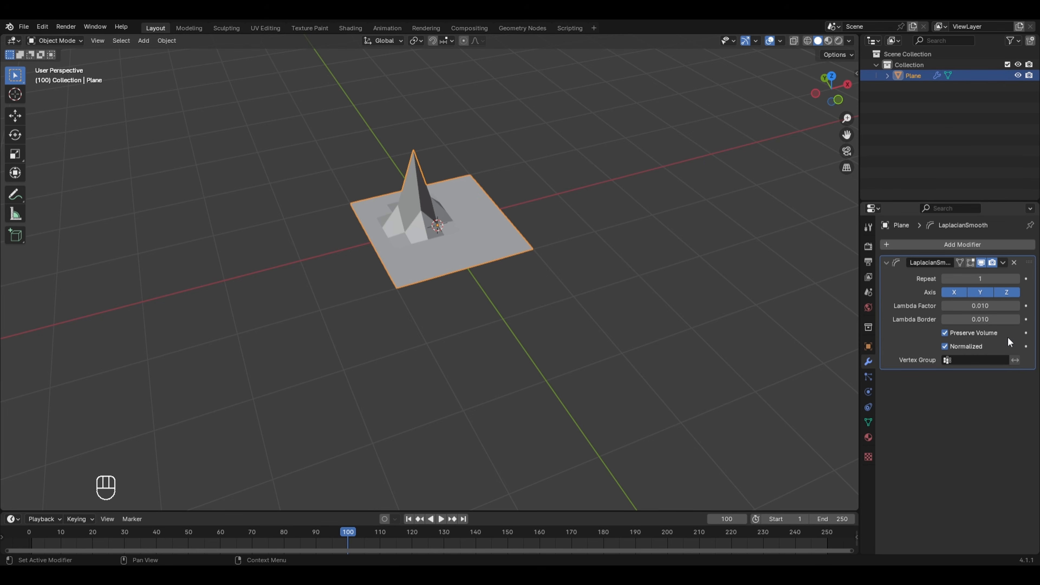
Raise the Smooth Laplacian modifier's Lambda Factor to 4.81 and then to 13.06, inspecting the spike at each value
left_click_drag(981, 306, 1020, 306)
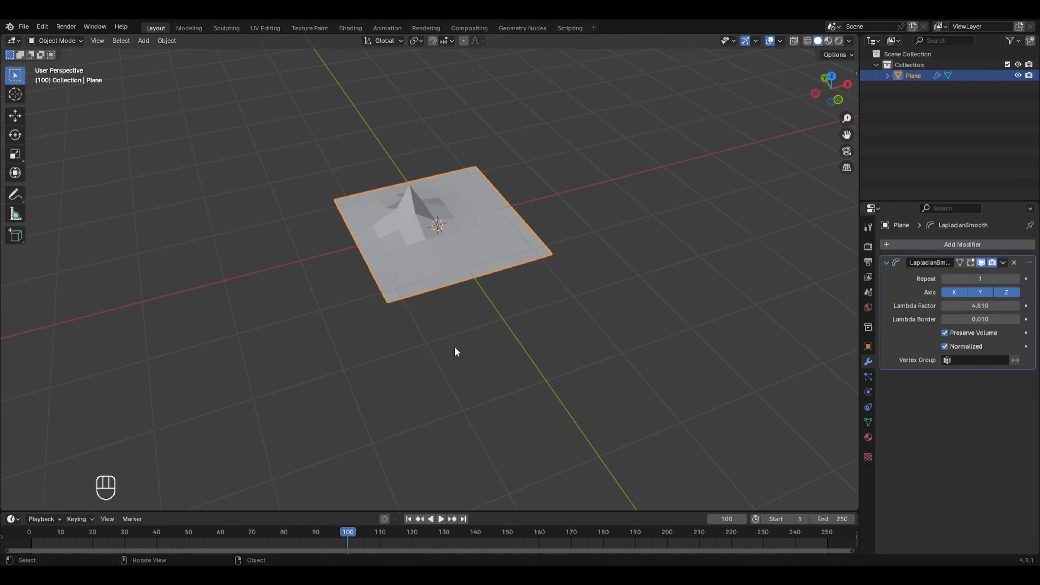
middle_click_drag(455, 347, 702, 314)
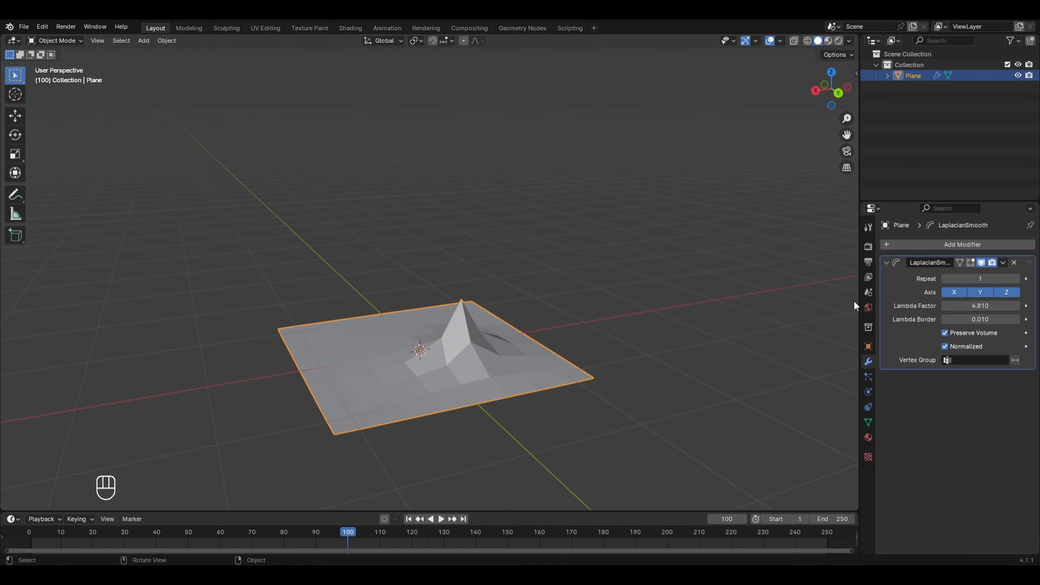
left_click_drag(955, 307, 1020, 306)
middle_click_drag(708, 426, 564, 430)
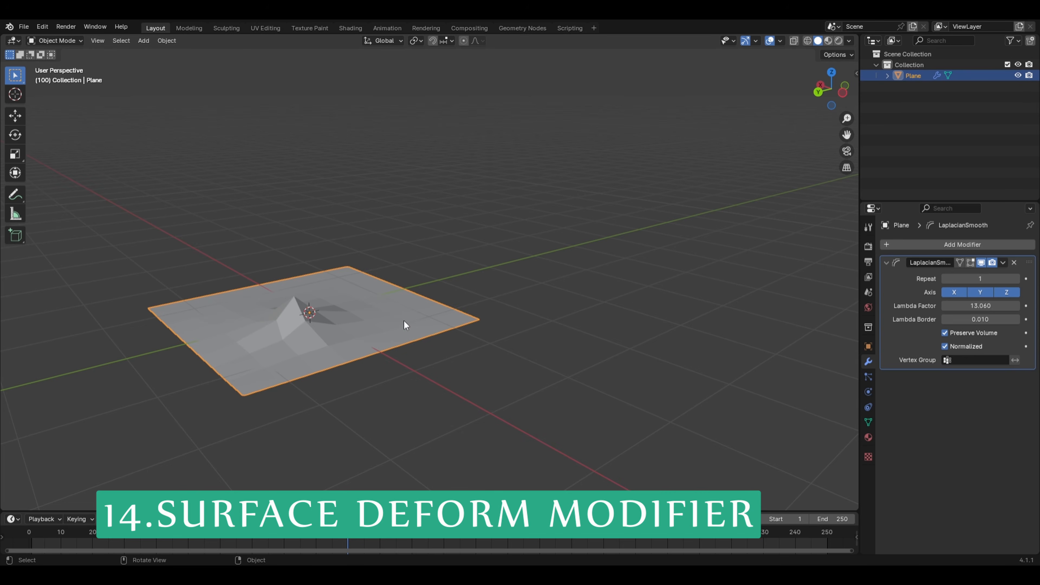
Delete the smoothed plane and add a cube mesh in its place
key("Delete")
key("shift+a")
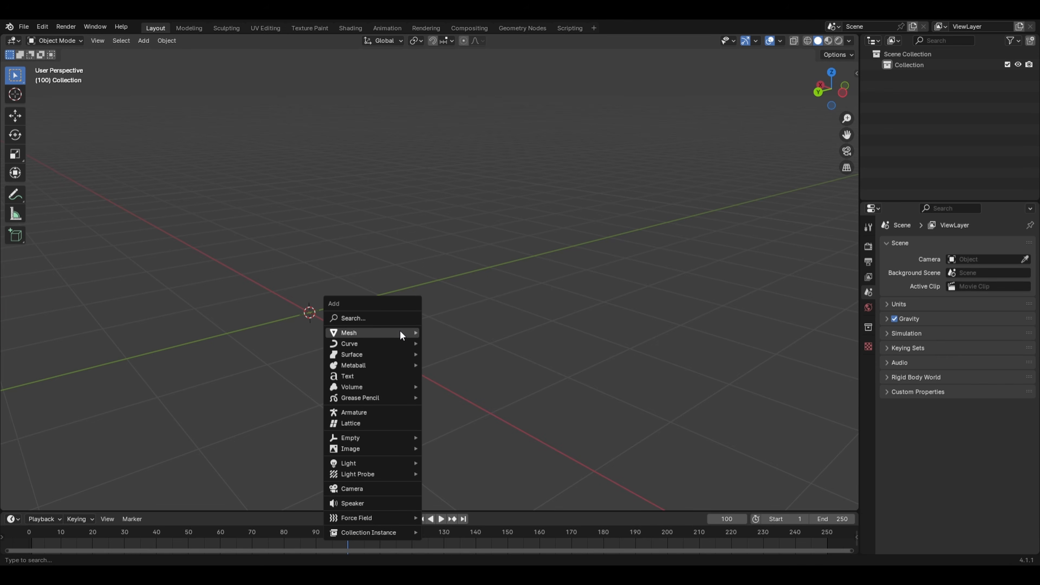
mouse_move(401, 335)
left_click(453, 343)
Stretch the cube's mesh along Y in Edit Mode by a factor of about 6.03
key("Tab")
key("s")
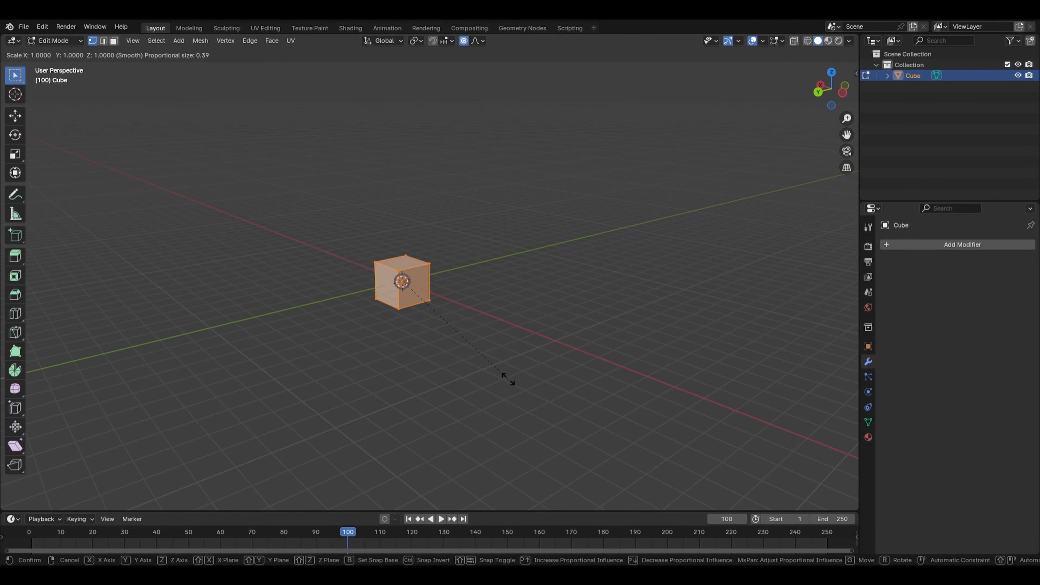
key("y")
left_click(403, 281)
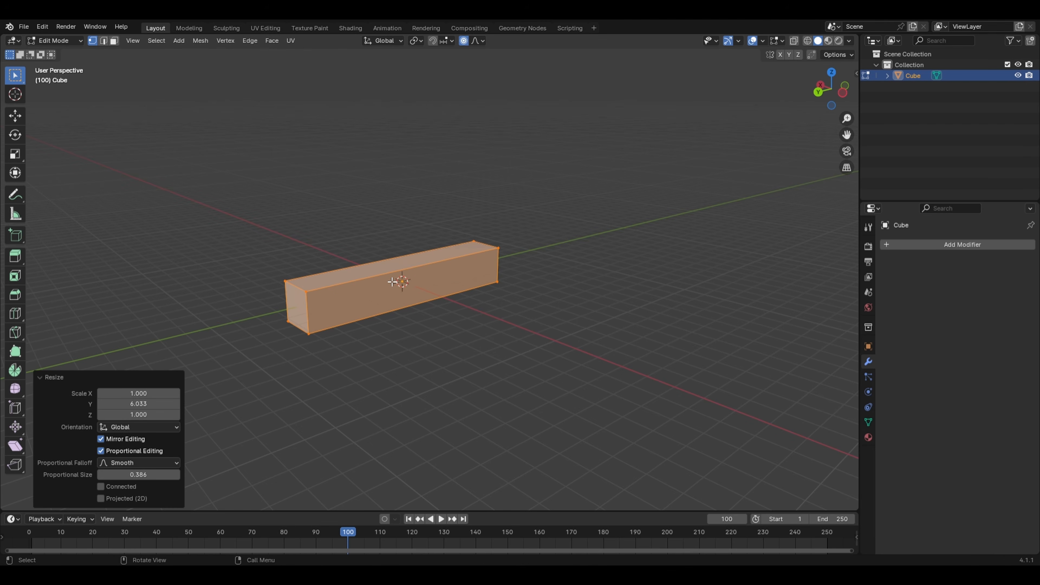
Subdivide the stretched cube twice and return to Object Mode
right_click(401, 263)
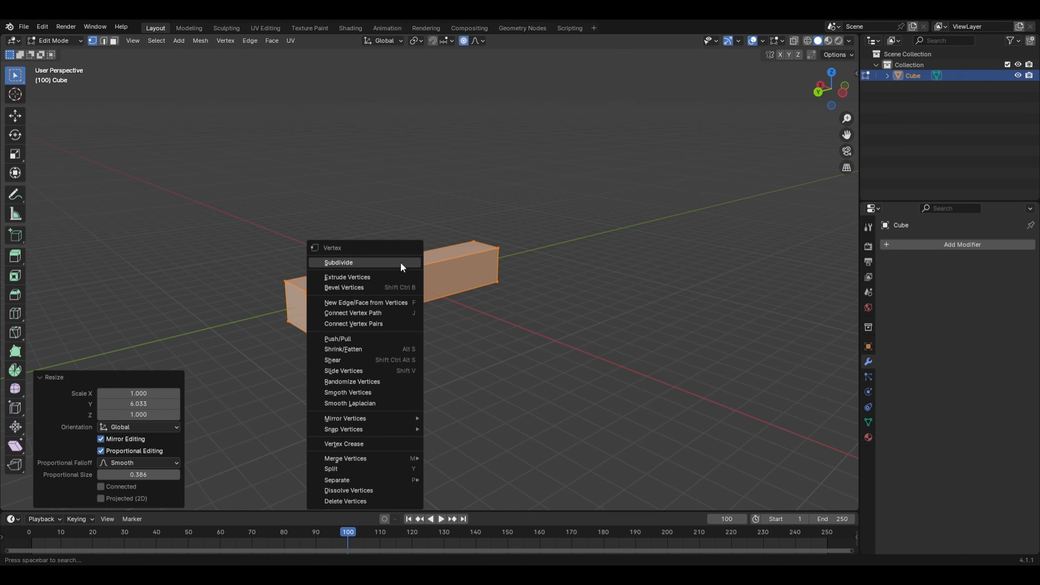
left_click(401, 262)
right_click(400, 262)
left_click(401, 262)
key("Tab")
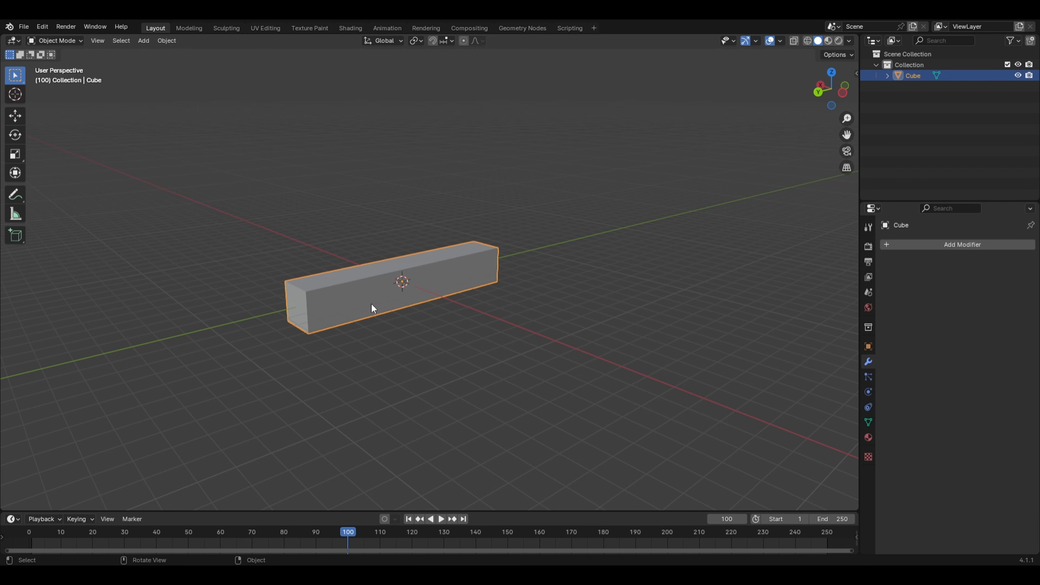
Add a plane mesh inside the long cube and rotate it 90° about the Y axis
key("shift+a")
left_click(401, 303)
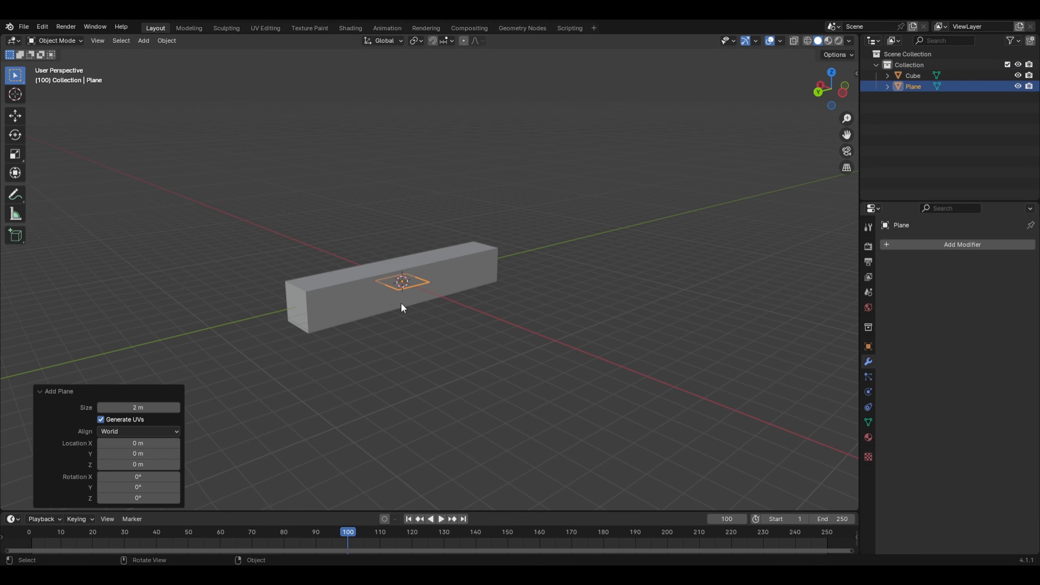
type("ry90")
key("Return")
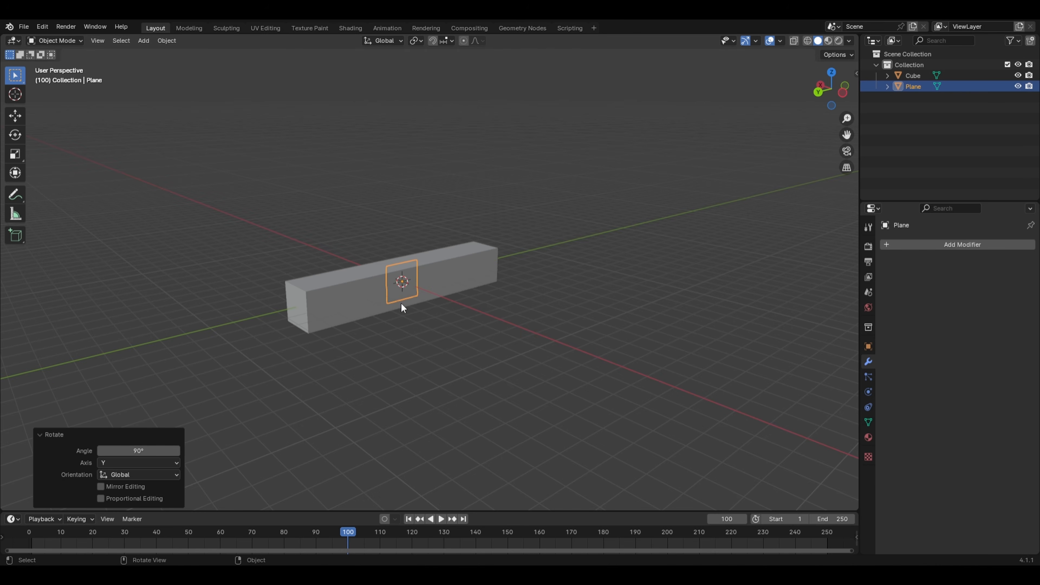
Scale the upright plane's mesh by about 1.83 overall and by about 5.24 along Y so it extends past the cube
key("Tab")
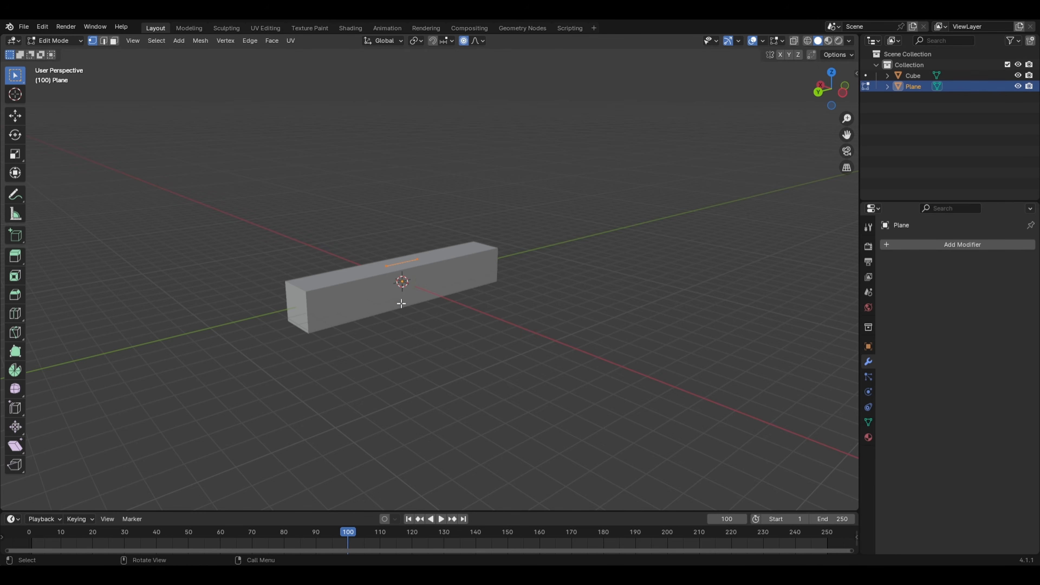
key("s")
left_click(417, 319)
key("s")
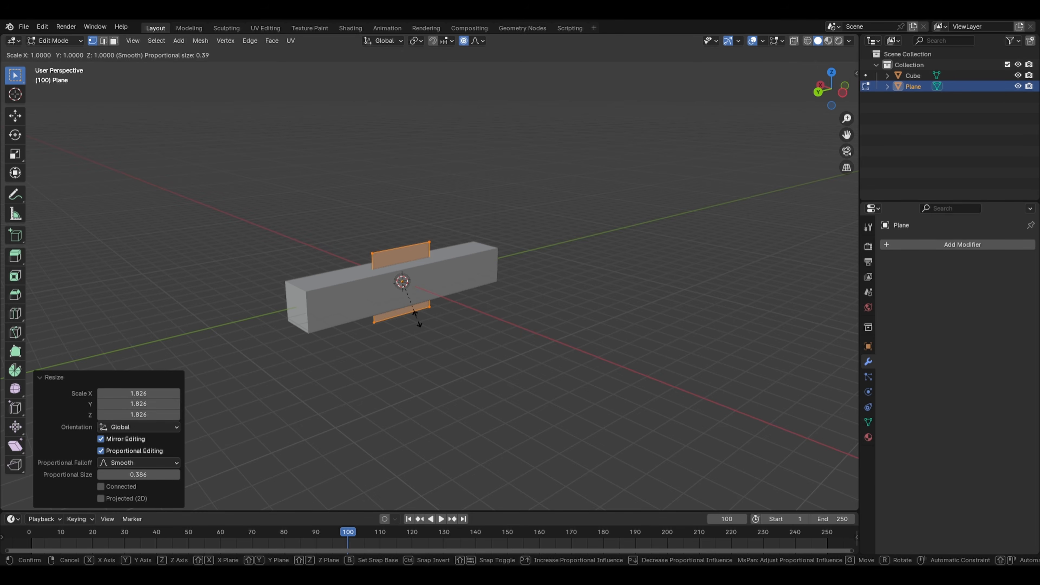
key("y")
left_click(610, 318)
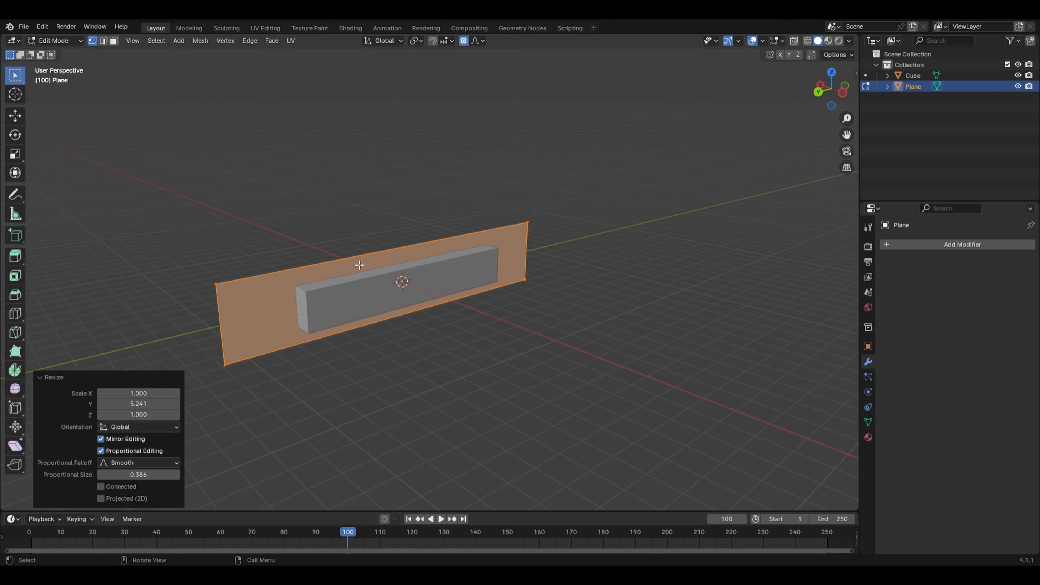
Subdivide the upright plane three times and return to Object Mode
right_click(447, 247)
left_click(425, 250)
right_click(424, 251)
left_click(424, 251)
right_click(423, 251)
left_click(422, 252)
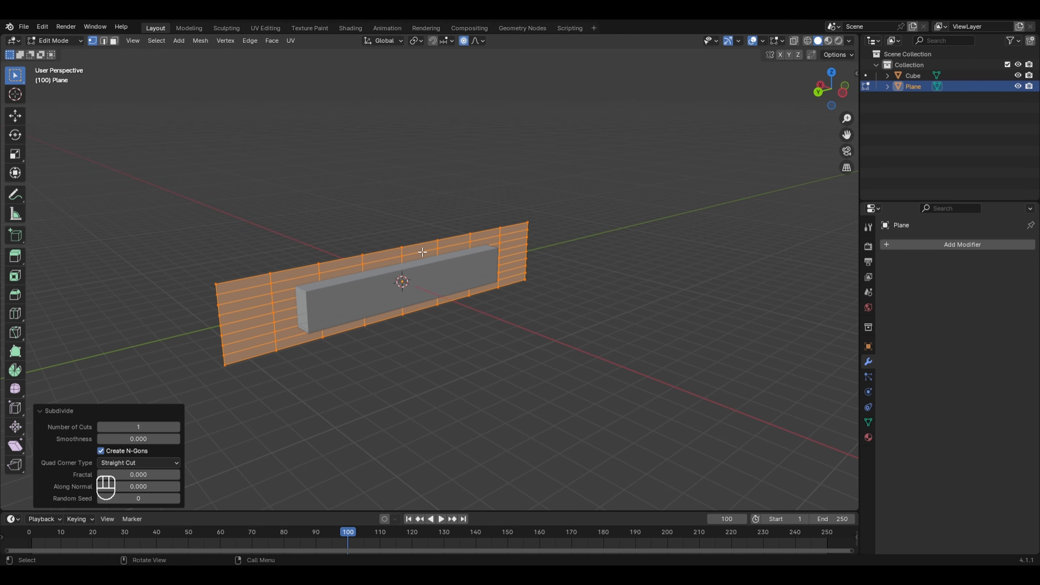
key("Tab")
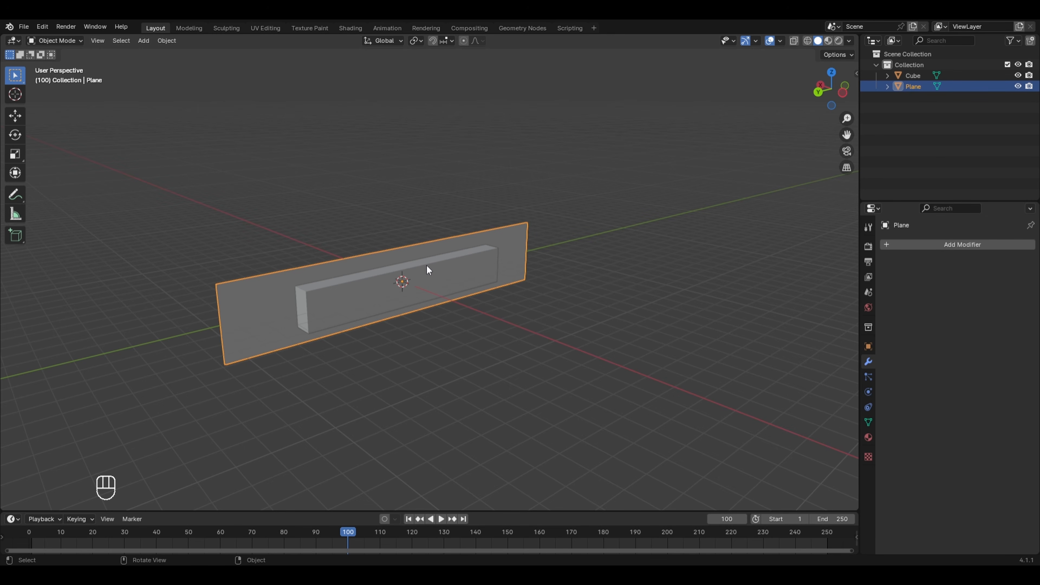
Add a Surface Deform modifier to the long cube
left_click(427, 265)
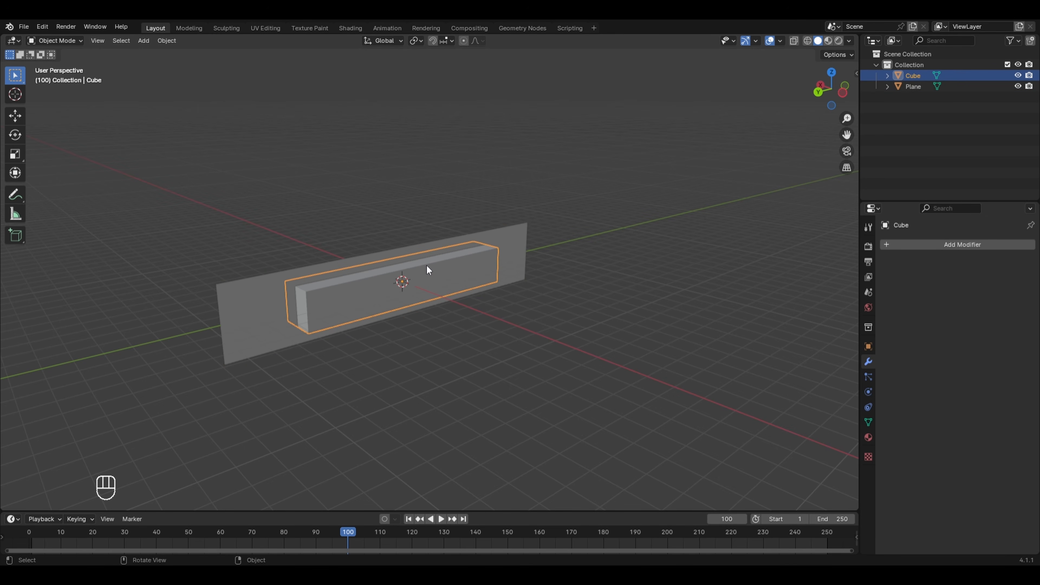
left_click(937, 248)
mouse_move(902, 301)
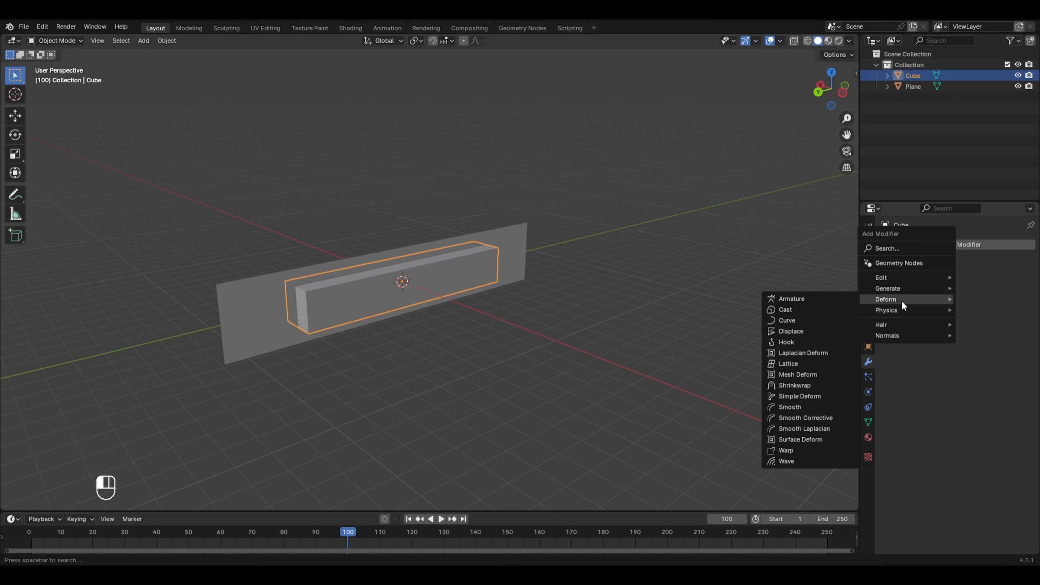
left_click(811, 440)
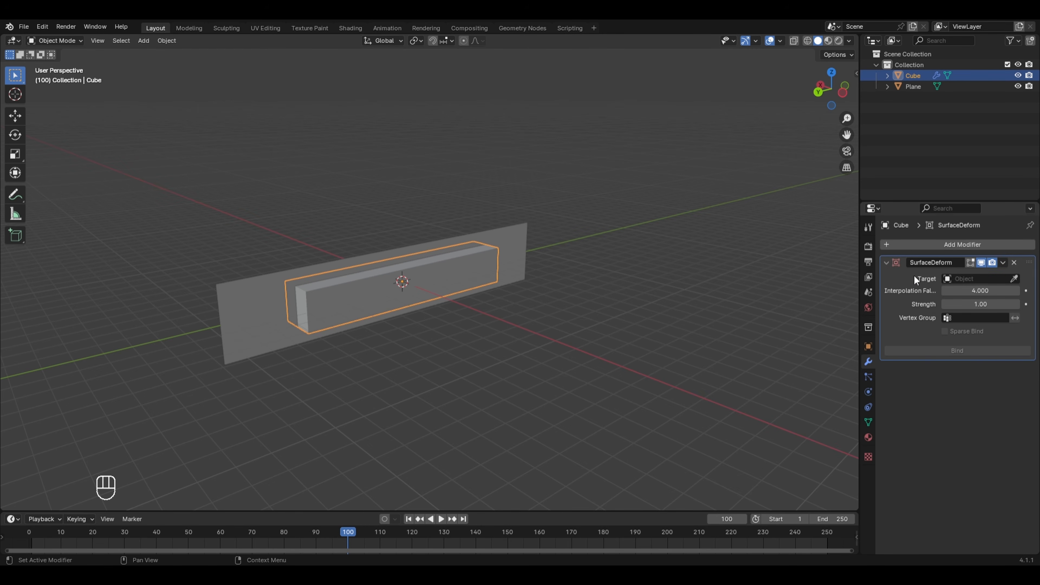
Set the Plane as the Surface Deform modifier's target and bind the cube to it
left_click(1014, 279)
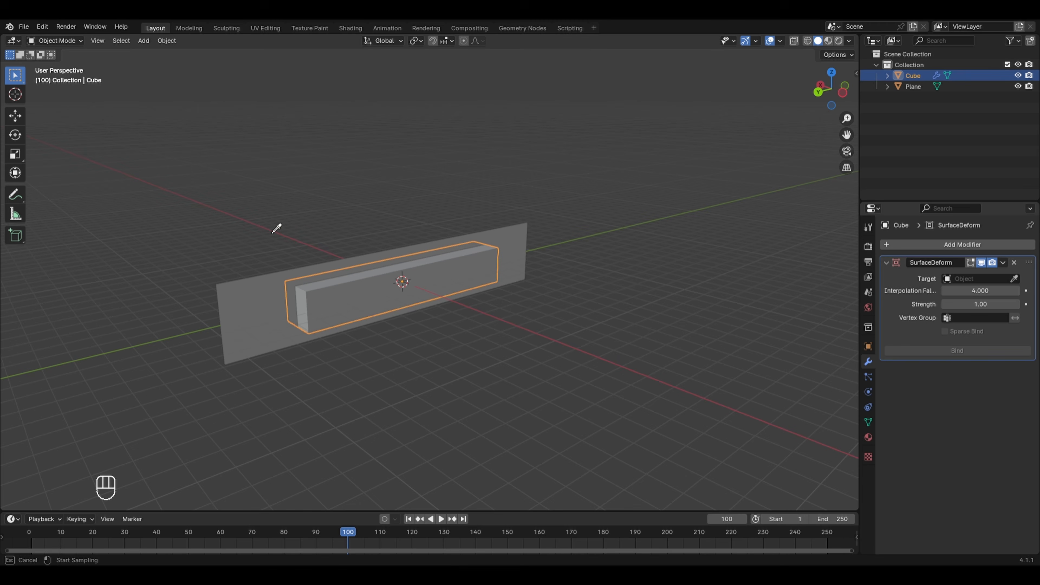
left_click(267, 289)
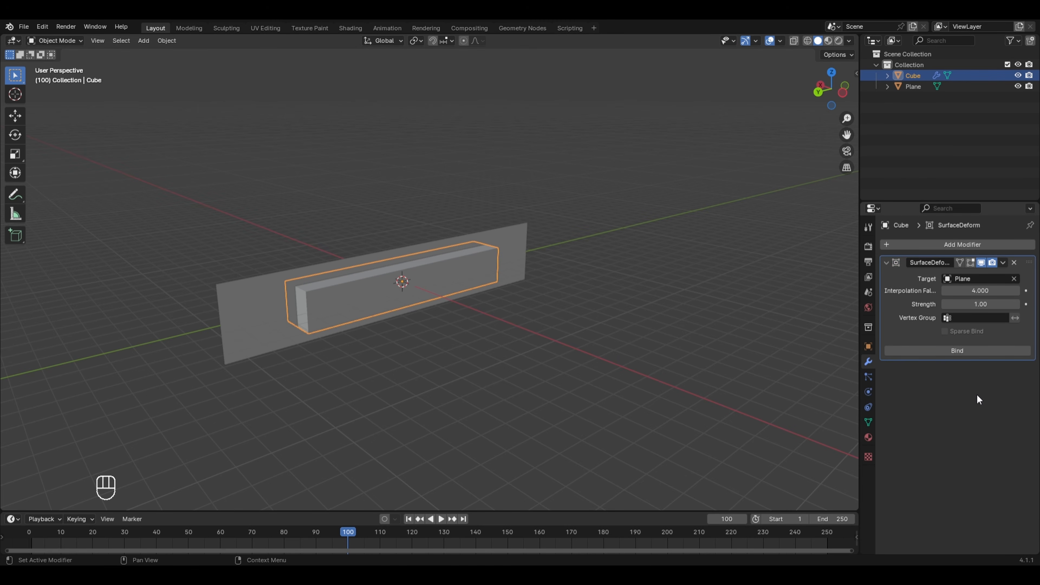
left_click(962, 351)
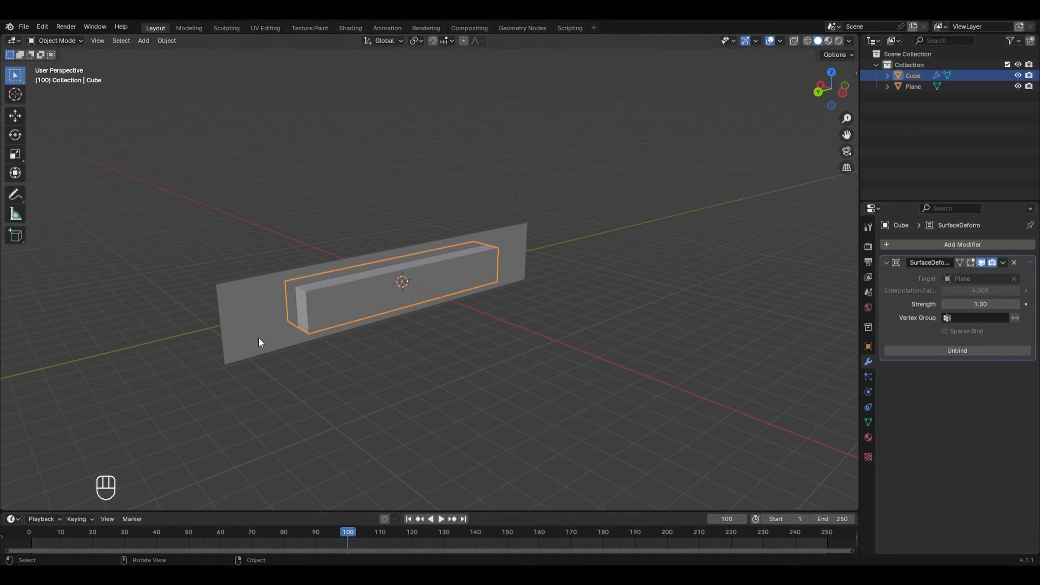
Raise a group of vertices on the plane's upper edge about 3.13 m along Z in Edit Mode to deform the cube
left_click(248, 326)
key("Tab")
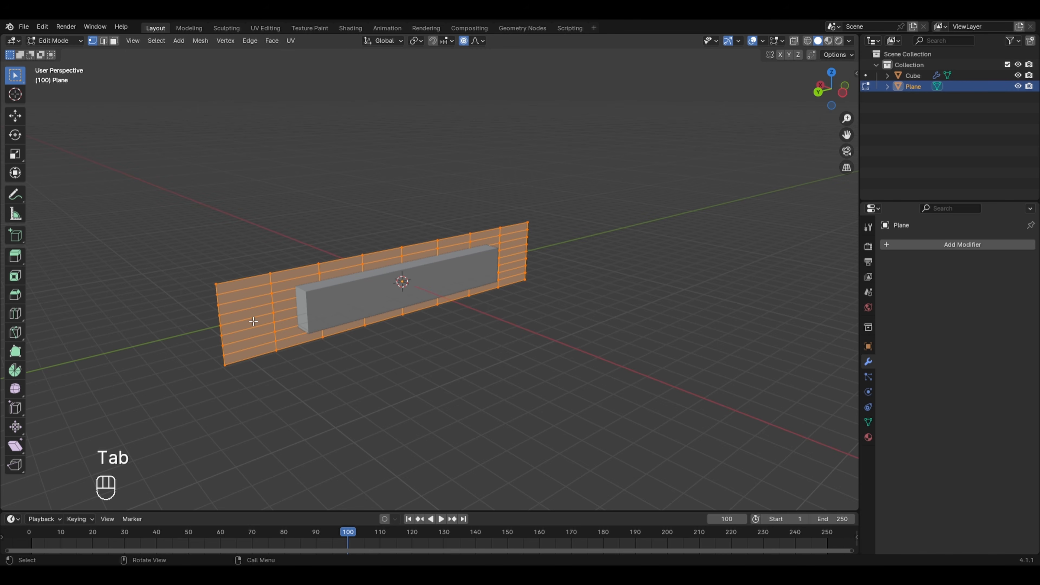
left_click_drag(304, 237, 375, 275)
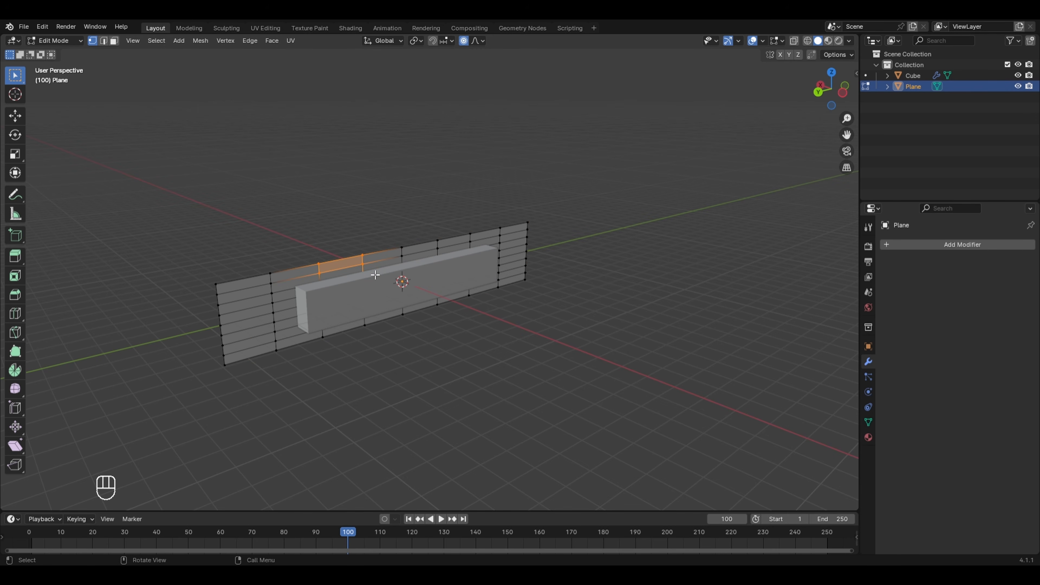
key("g")
key("z")
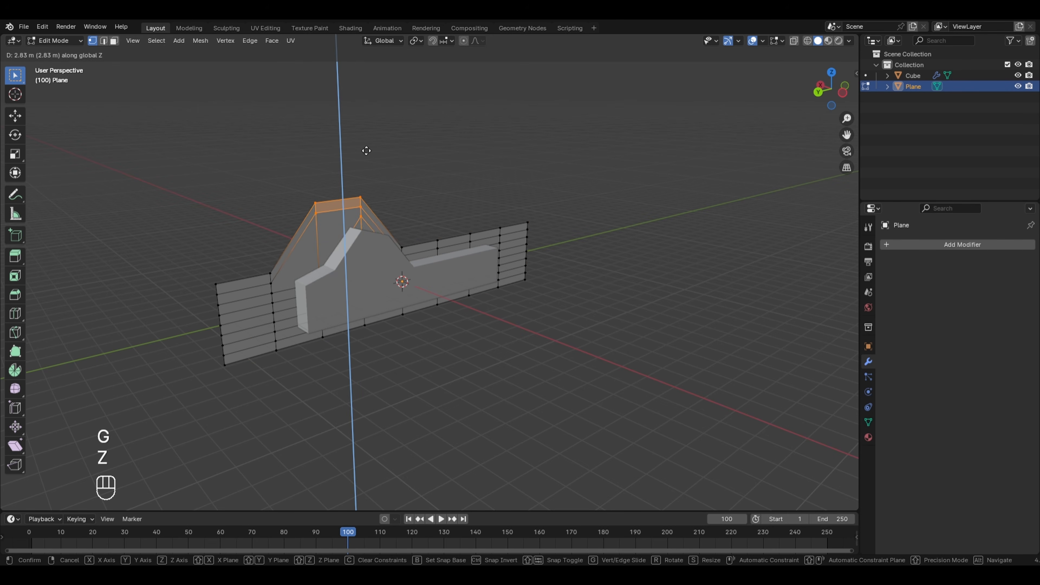
left_click(368, 144)
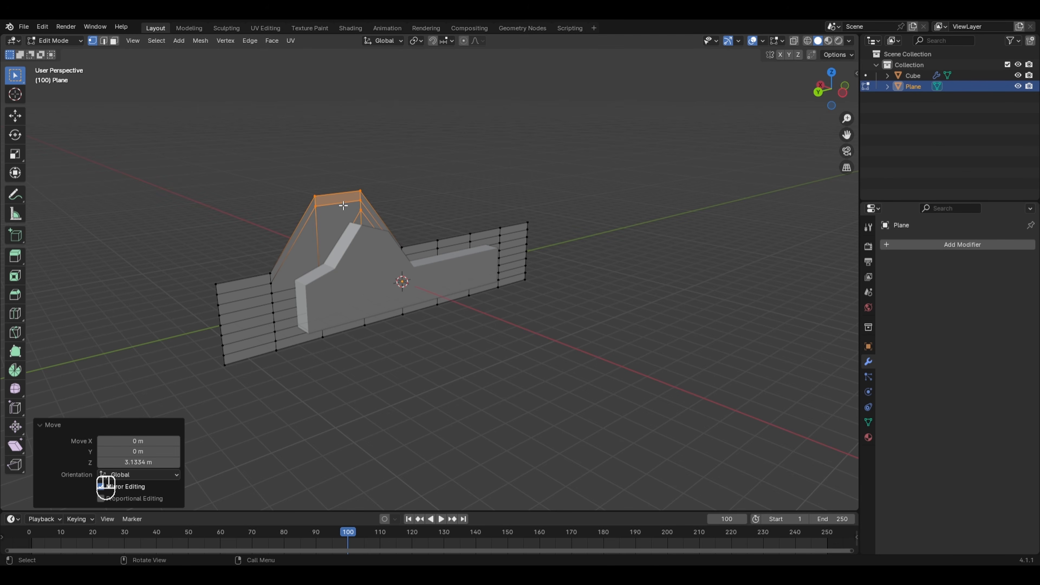
Rotate the raised plane vertices about 28.5° in the view, scale them up by about 1.94, and return to Object Mode
key("r")
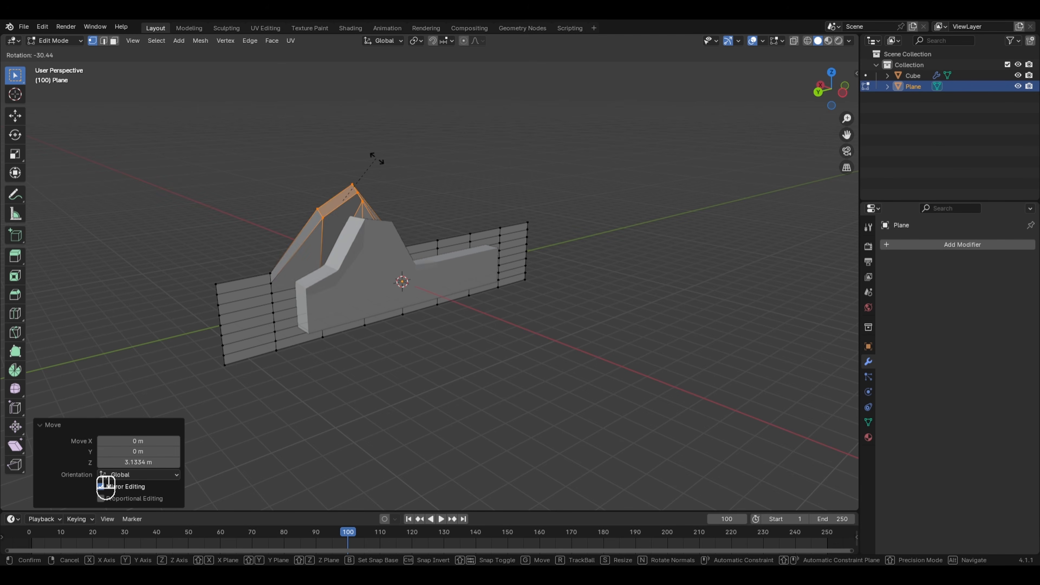
left_click(388, 207)
middle_click_drag(426, 284, 319, 321)
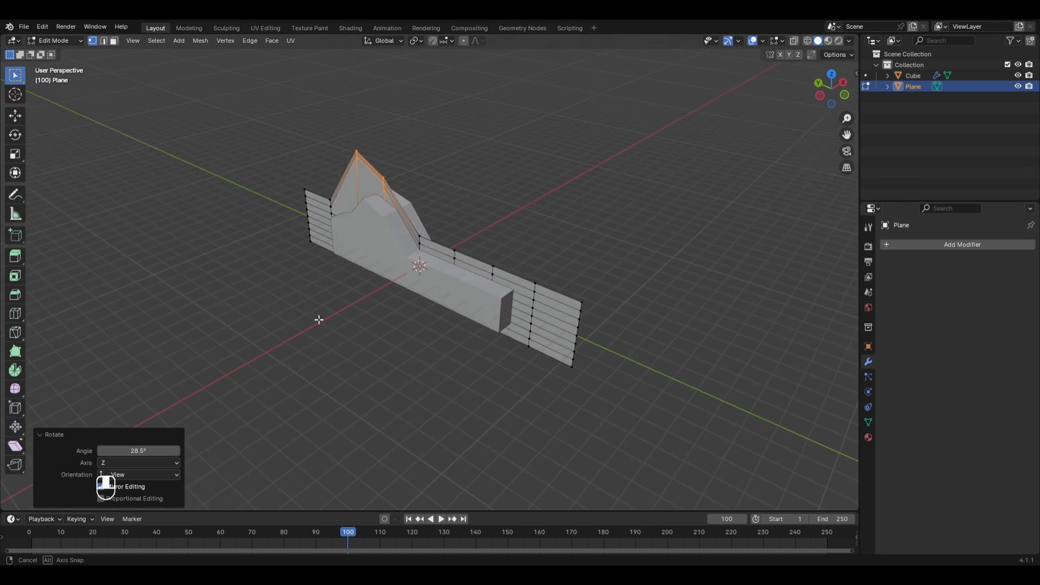
key("s")
left_click(602, 257)
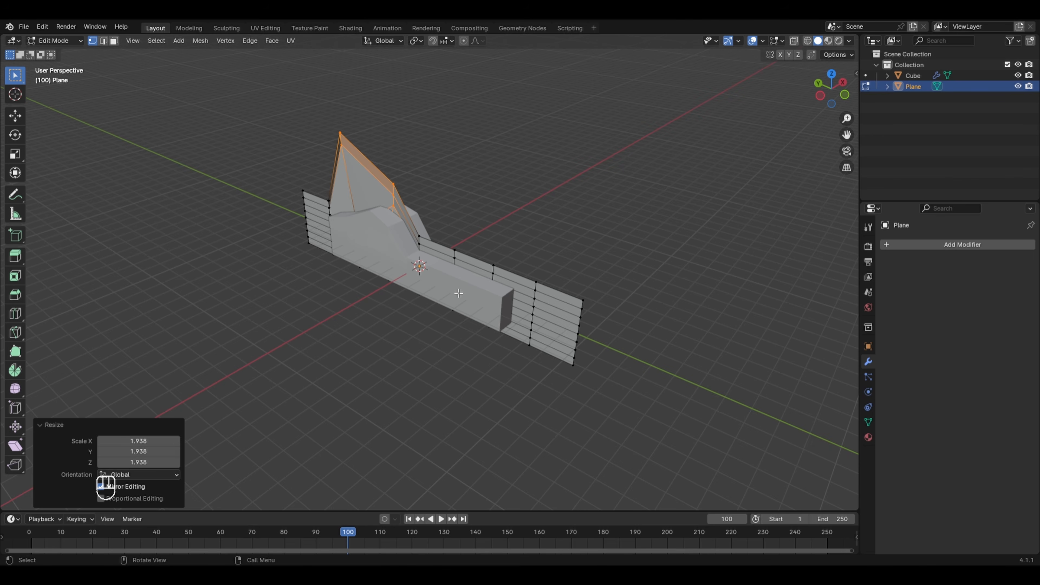
key("Tab")
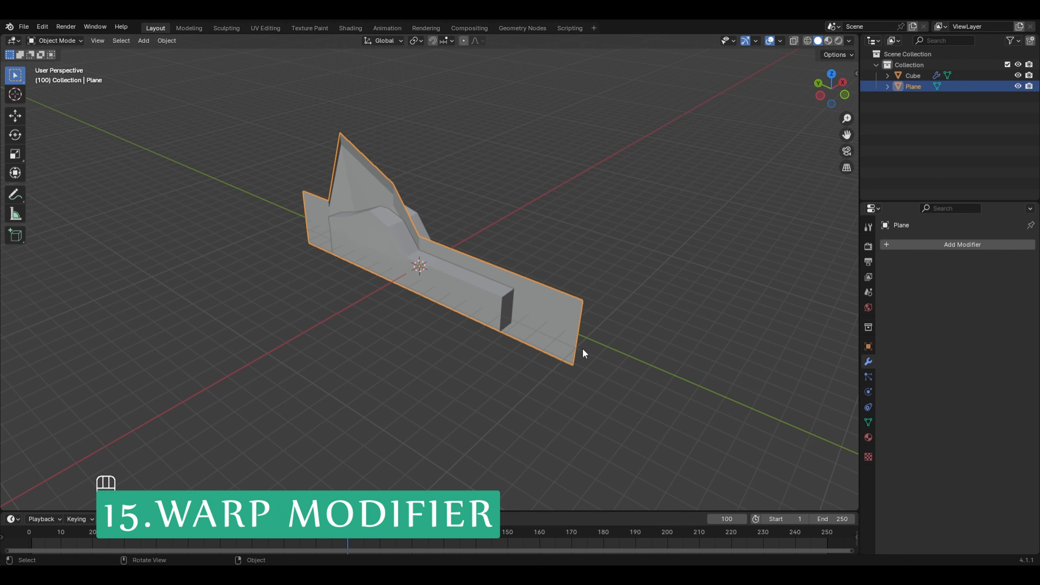
Delete the cube and its bound plane, and add a new mesh plane at the origin
key("x")
left_click(416, 259)
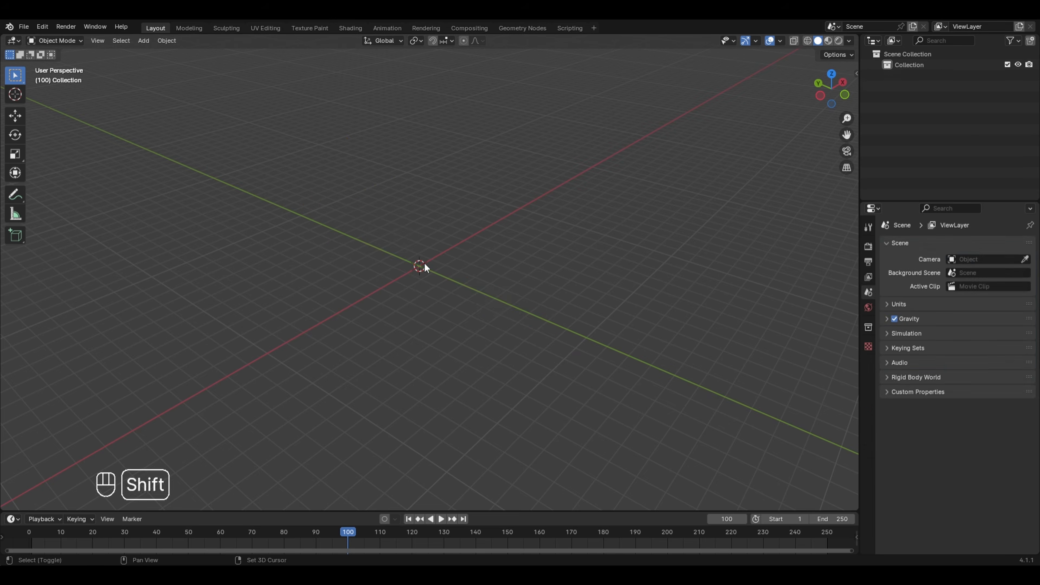
key("shift+a")
mouse_move(425, 263)
left_click(467, 264)
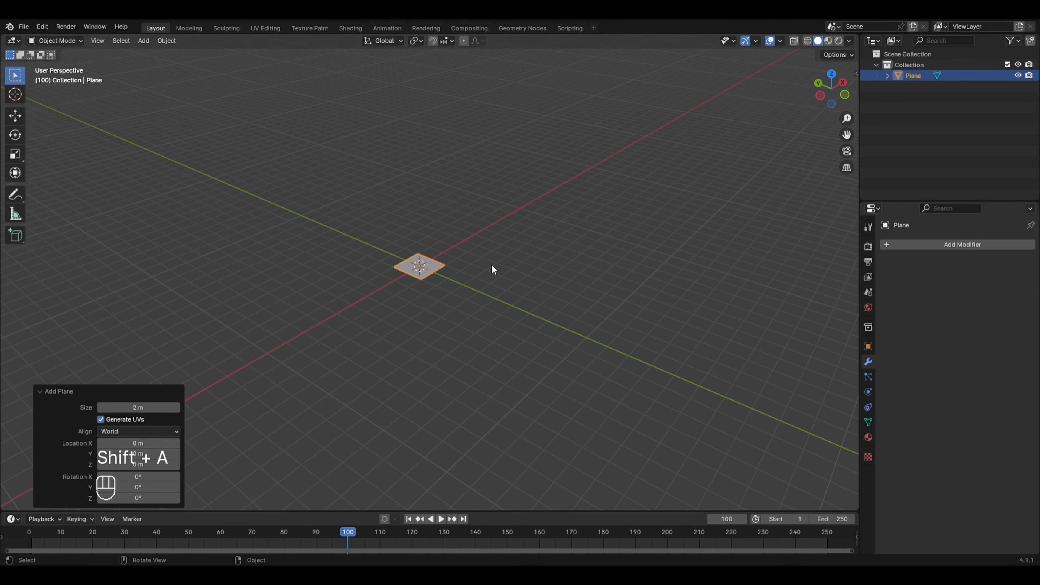
Subdivide the new plane with 16 cuts in Edit Mode
key("Tab")
scroll(476, 310, "up", 5)
scroll(476, 311, "up", 1)
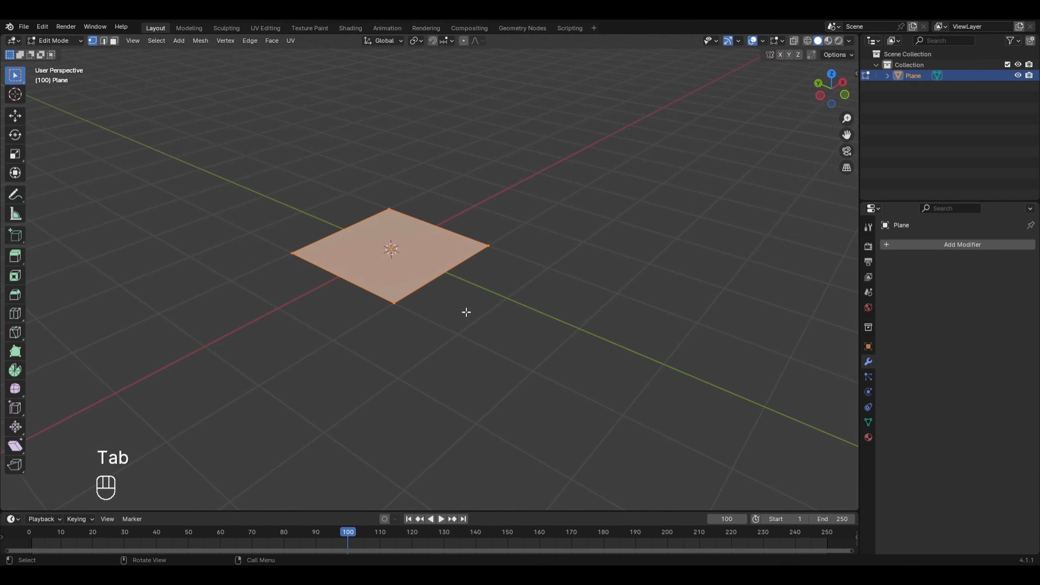
right_click(446, 222)
left_click(445, 217)
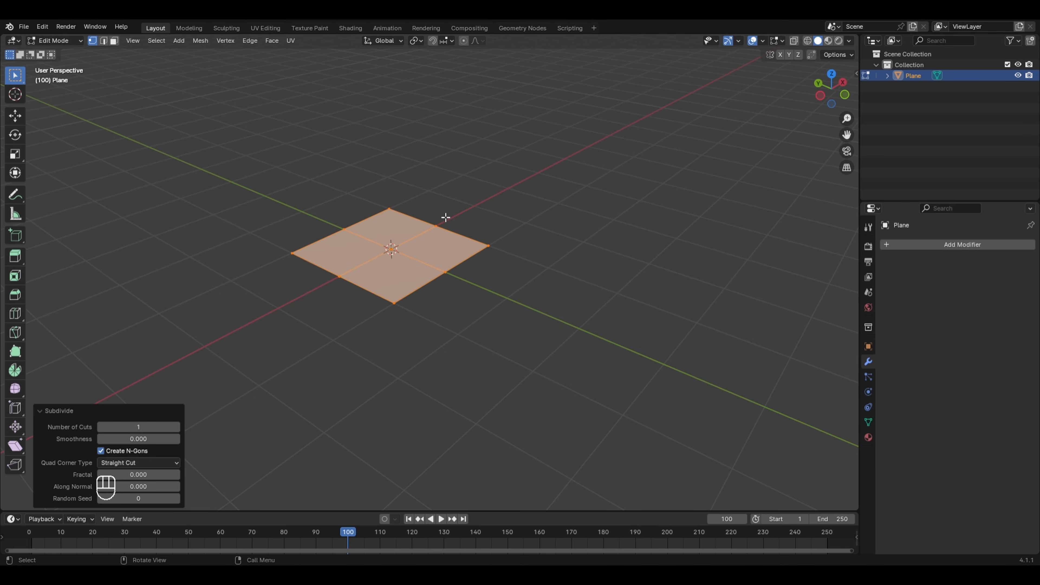
left_click(146, 427)
type("16")
key("Return")
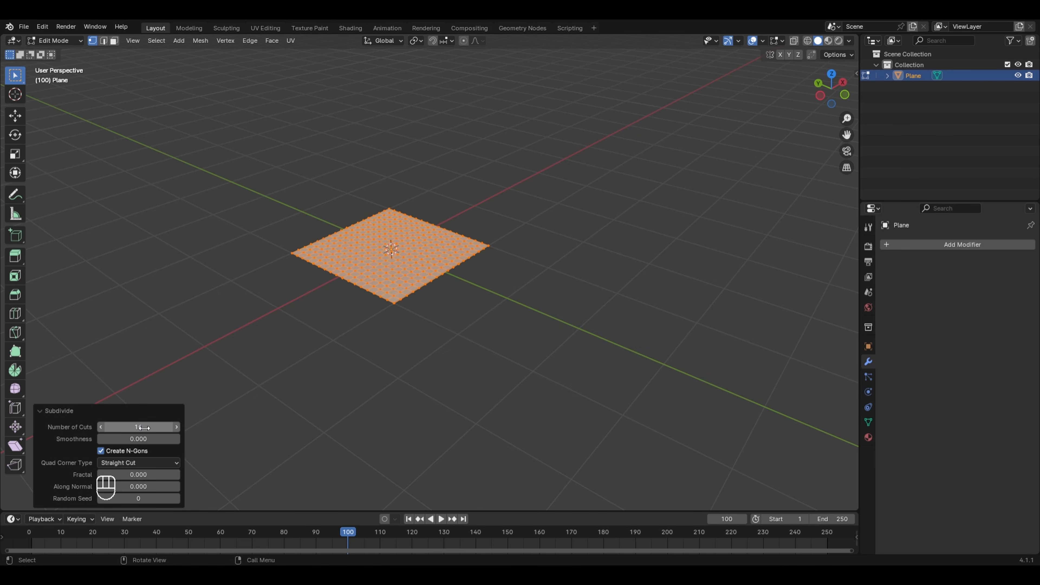
Scale the subdivided plane up by about 4.68 and return to Object Mode
key("s")
left_click(67, 289)
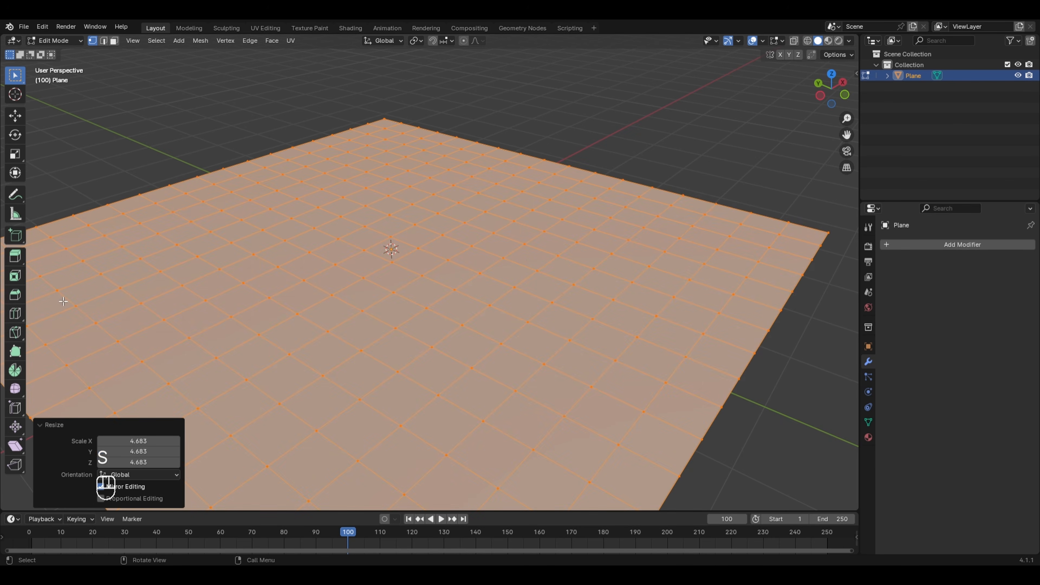
key("Tab")
scroll(364, 233, "down", 3)
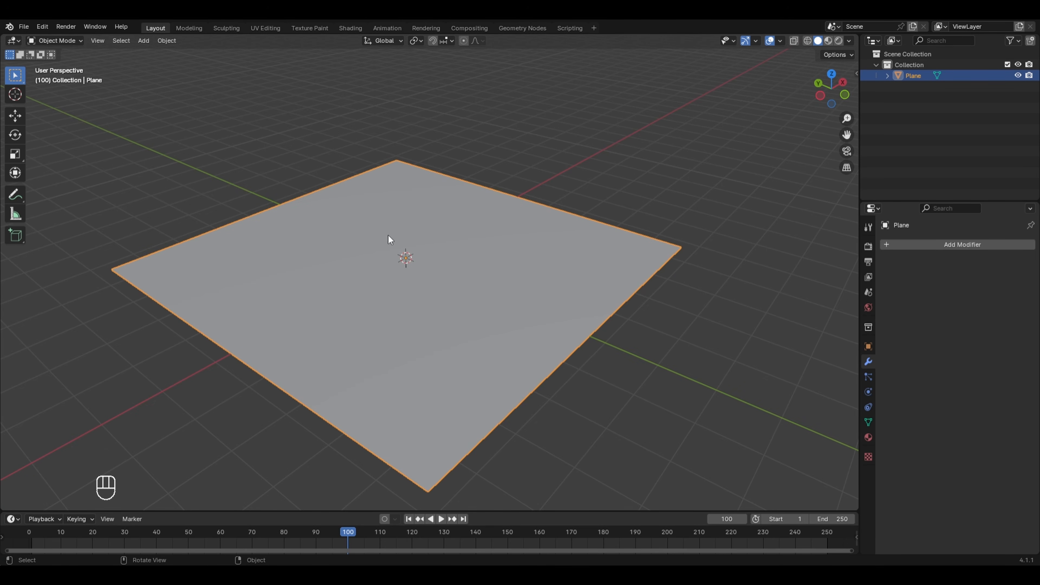
Add a Plain Axes empty at the plane's centre and duplicate it about 3.46 m up along Z
key("shift+a")
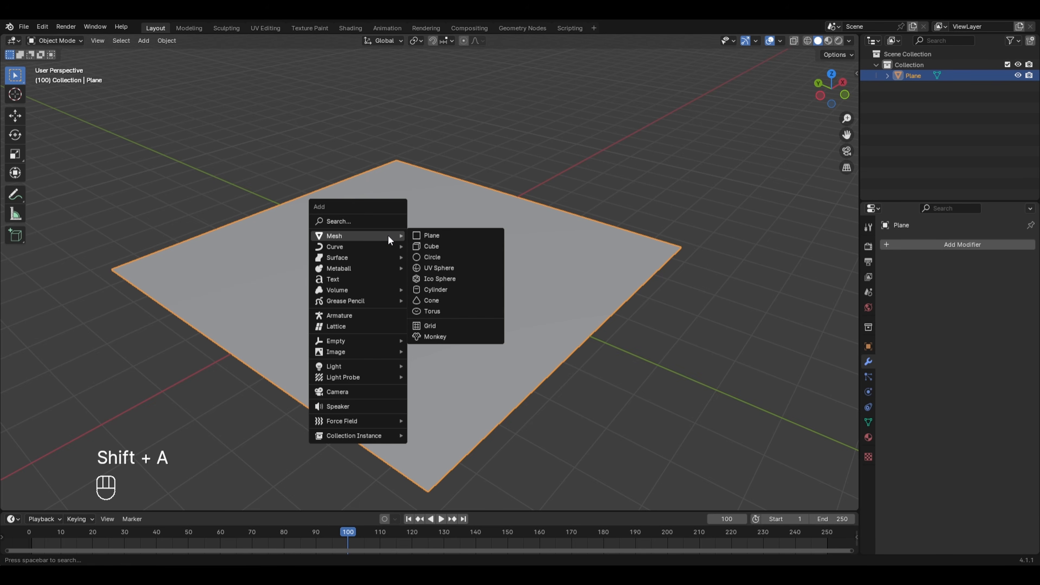
mouse_move(367, 343)
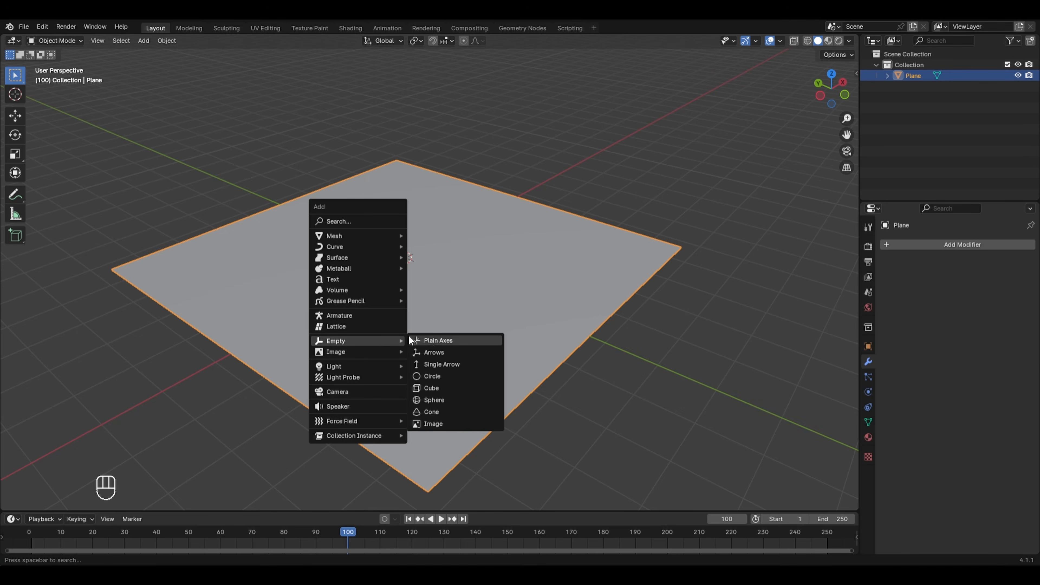
left_click(429, 339)
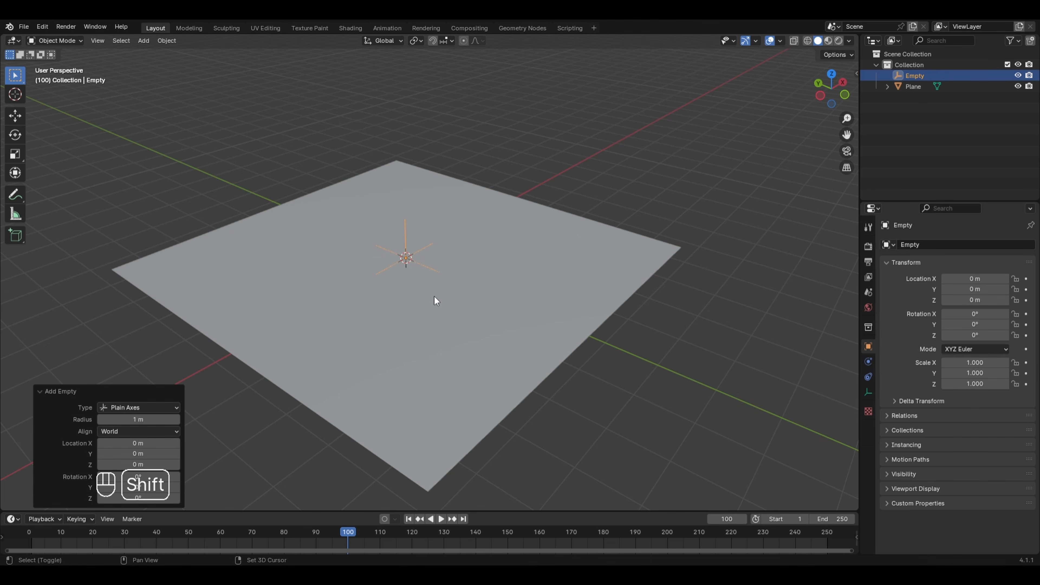
key("shift+d")
key("z")
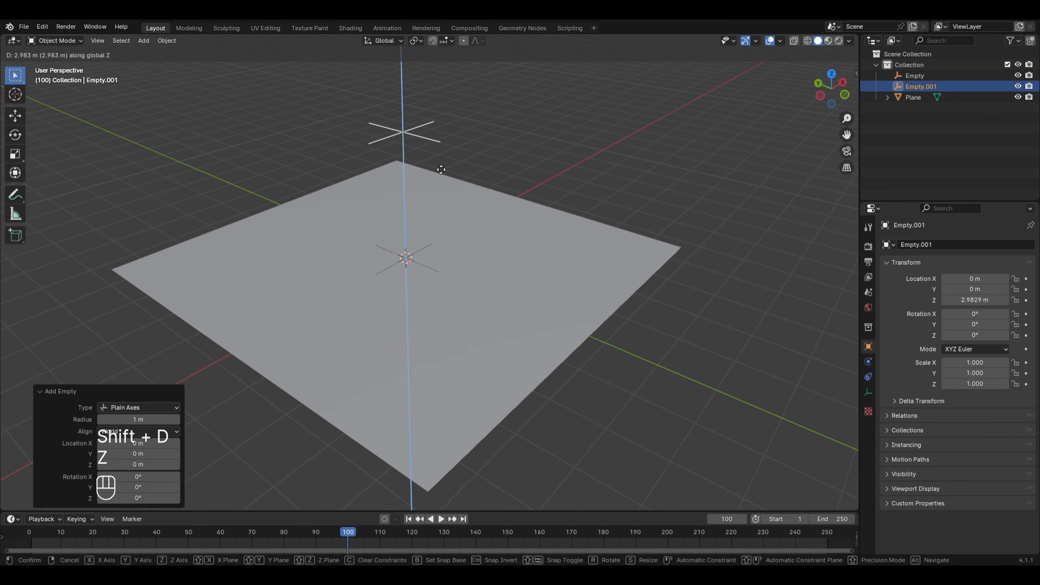
left_click(440, 148)
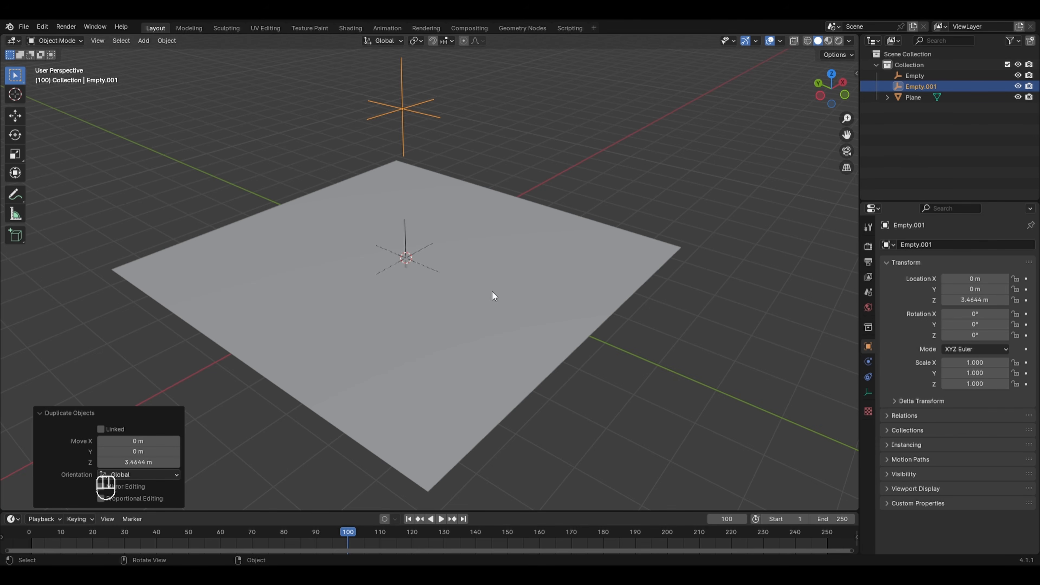
Add a Warp modifier to the plane
left_click(545, 254)
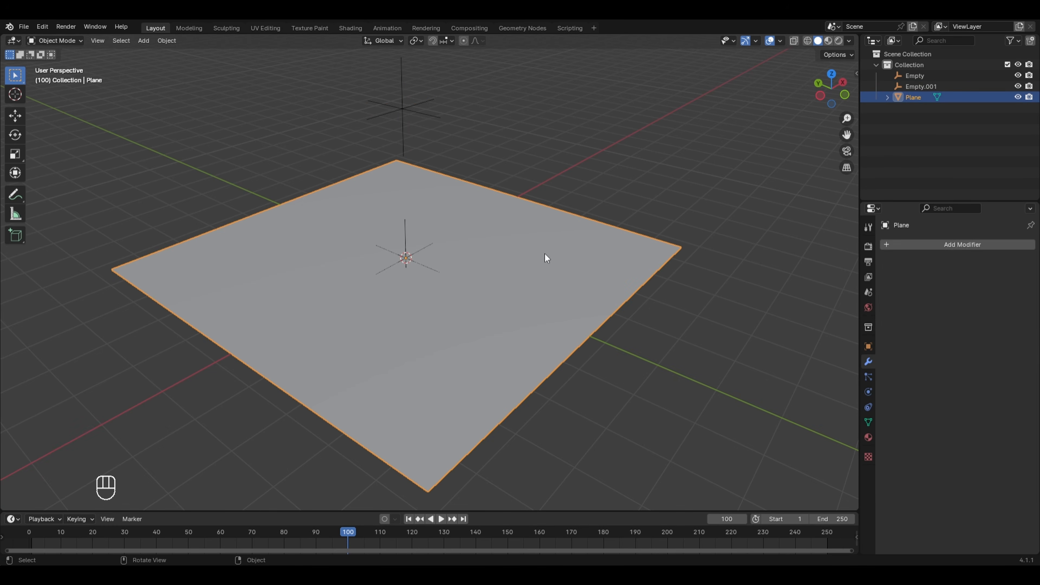
left_click(950, 249)
mouse_move(946, 247)
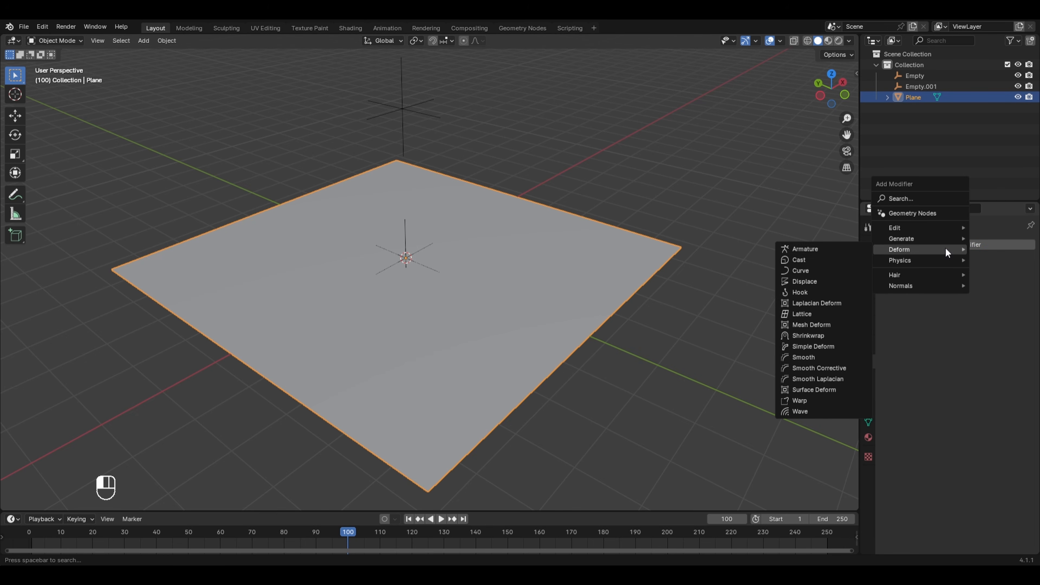
left_click(805, 405)
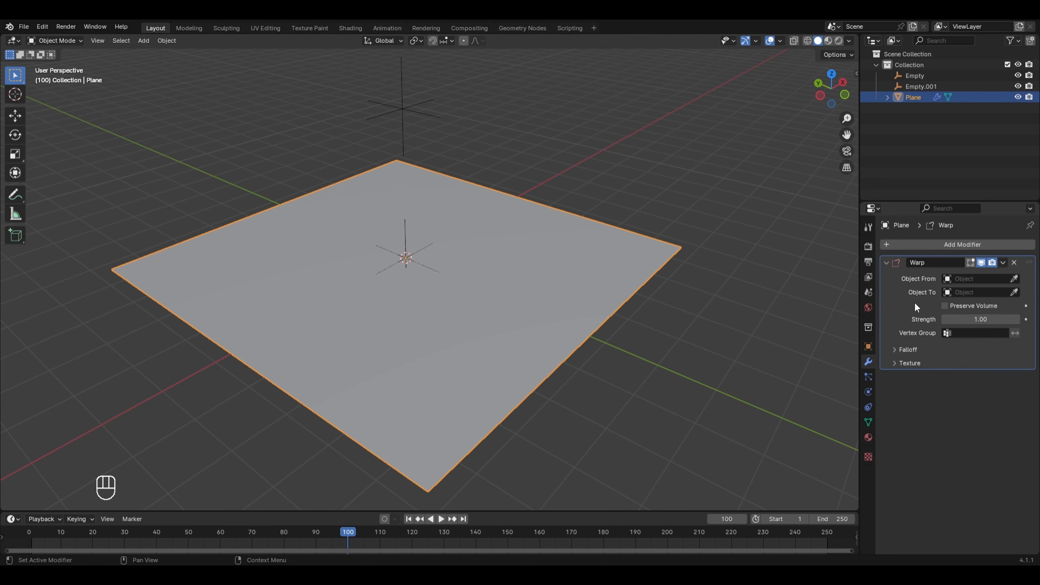
Set the Warp modifier's Object From to the lower empty and its Object To to the upper empty
left_click(1015, 278)
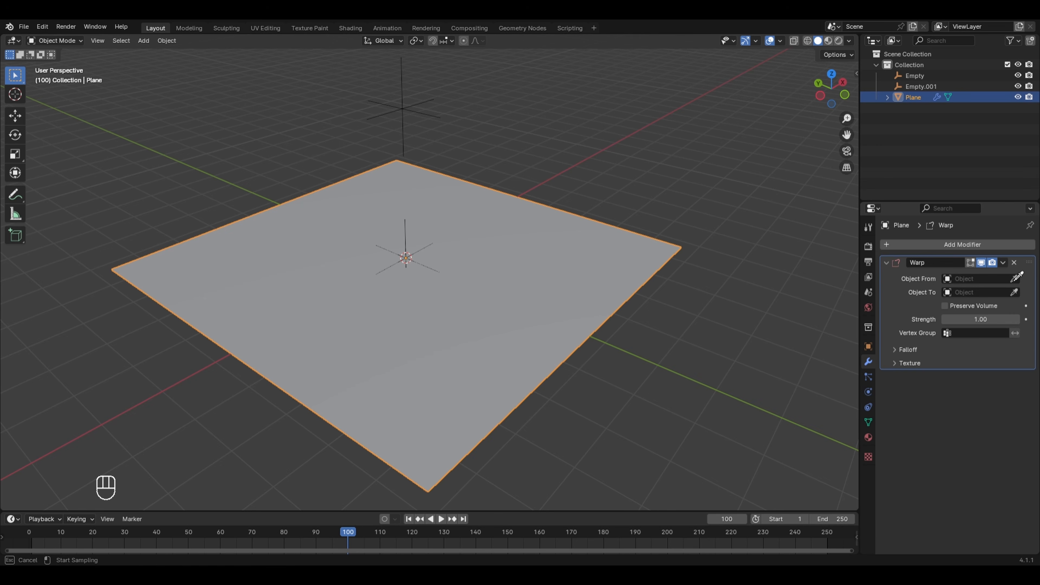
left_click(406, 241)
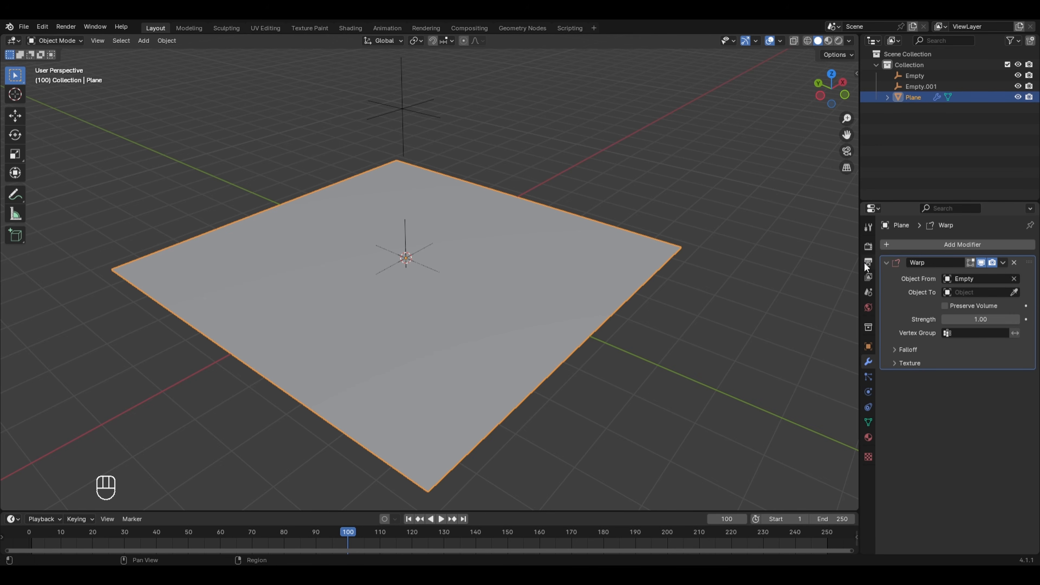
left_click(1015, 292)
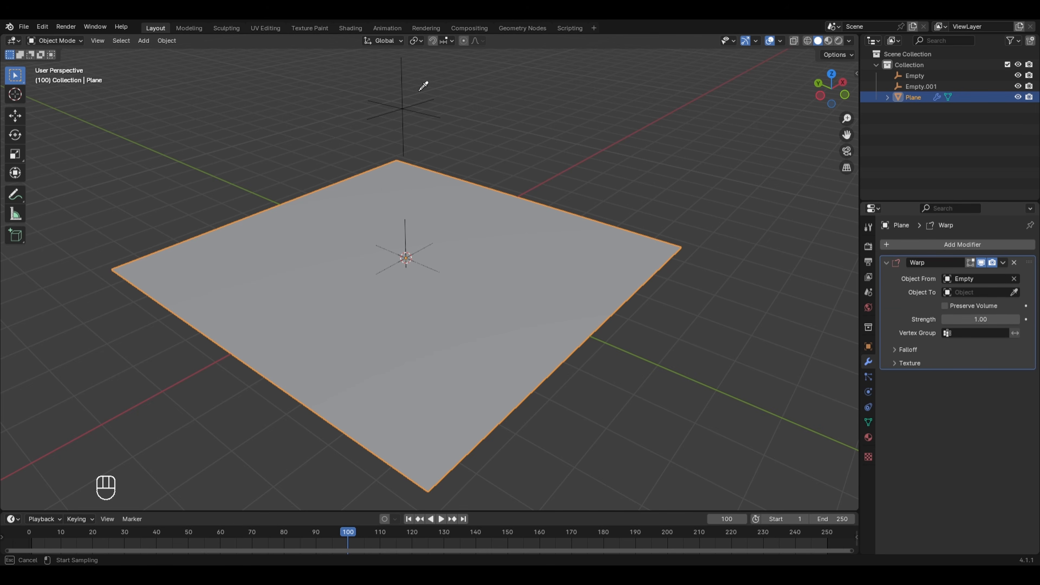
left_click(407, 96)
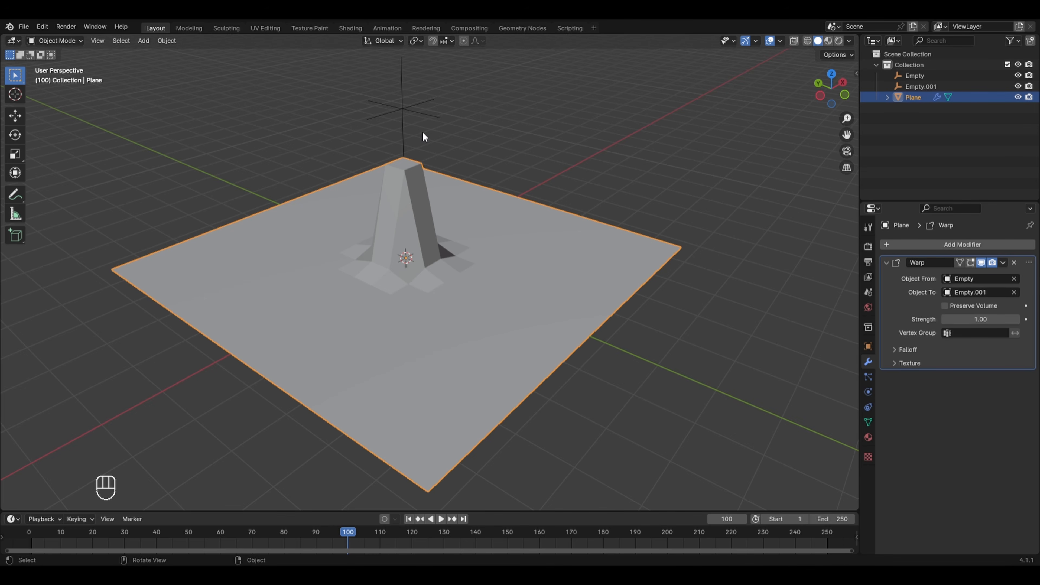
Move the upper empty about -0.11 m in X, -0.89 m in Y and -1.12 m in Z to shift the warp
left_click(407, 110)
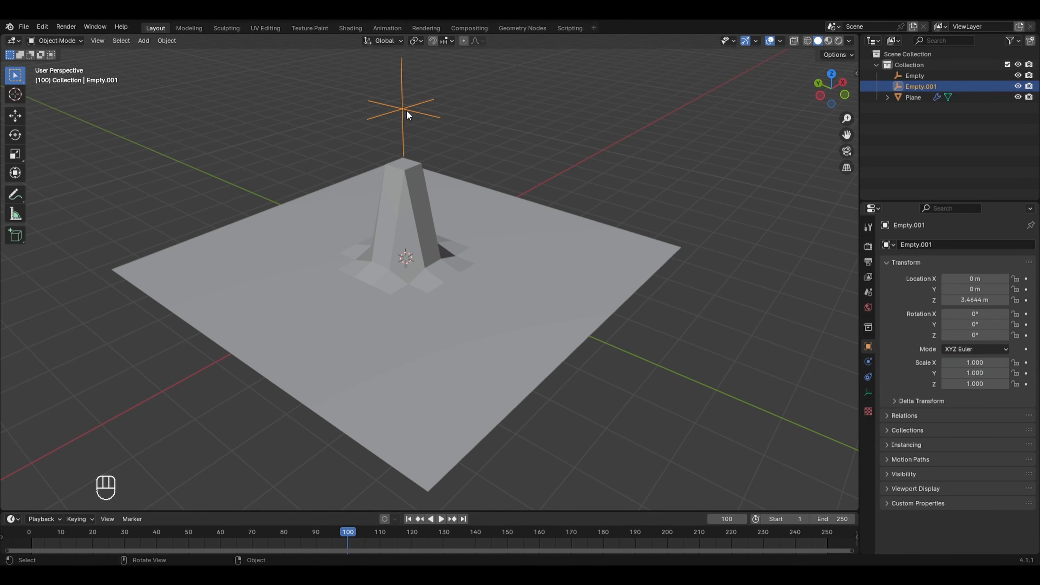
key("g")
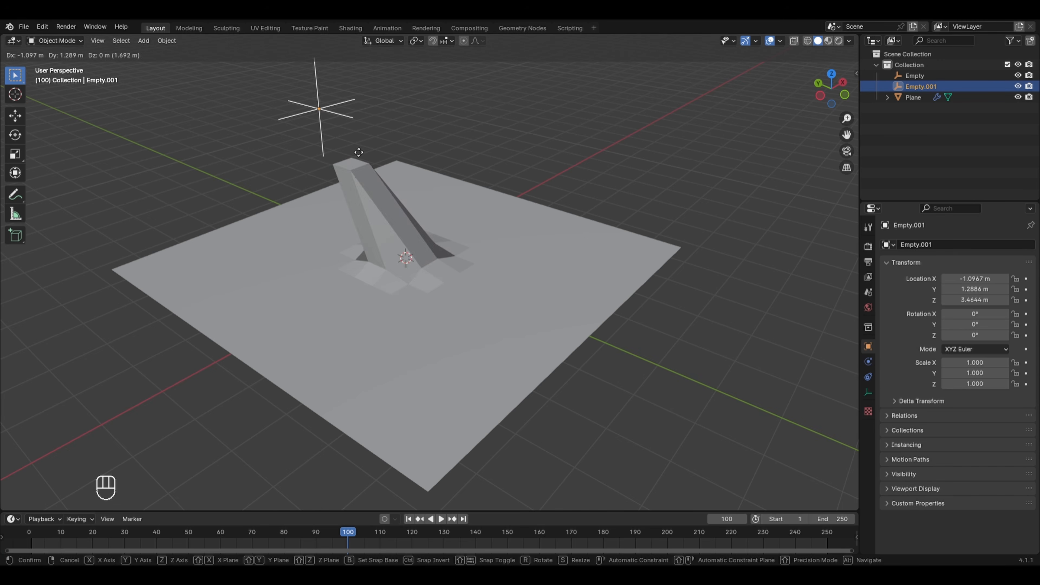
left_click(438, 165)
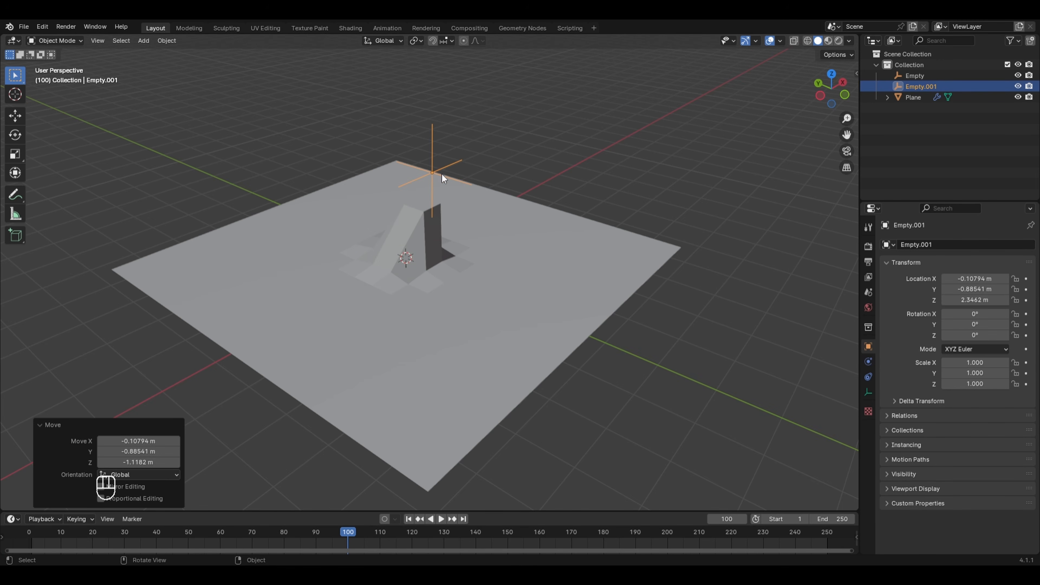
Raise the plane's Warp modifier strength to 1.90
left_click(540, 266)
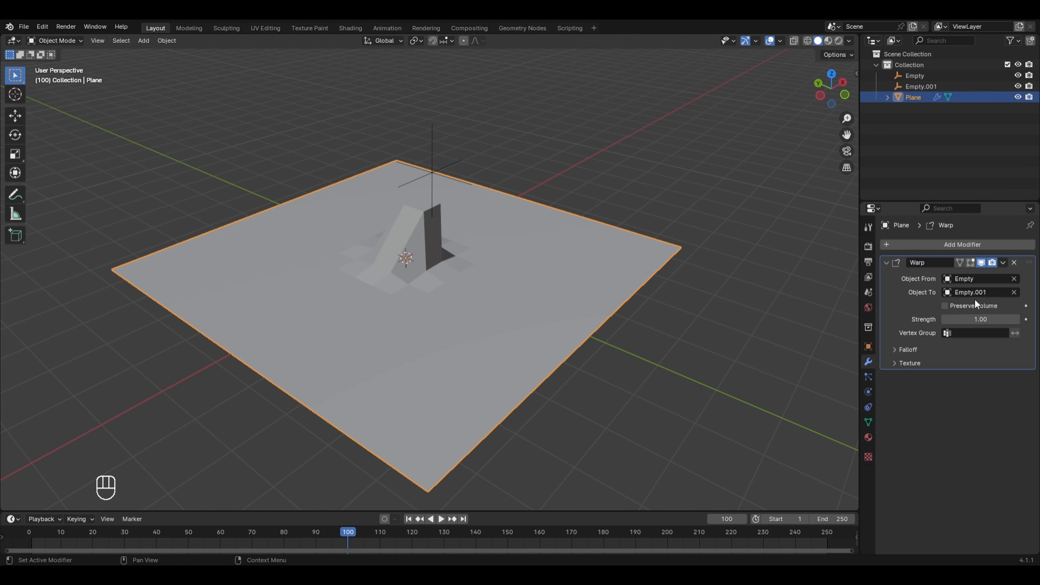
mouse_move(952, 319)
left_mouse_down()
mouse_move(1004, 319)
mouse_move(959, 320)
left_mouse_up()
left_click_drag(980, 319, 952, 335)
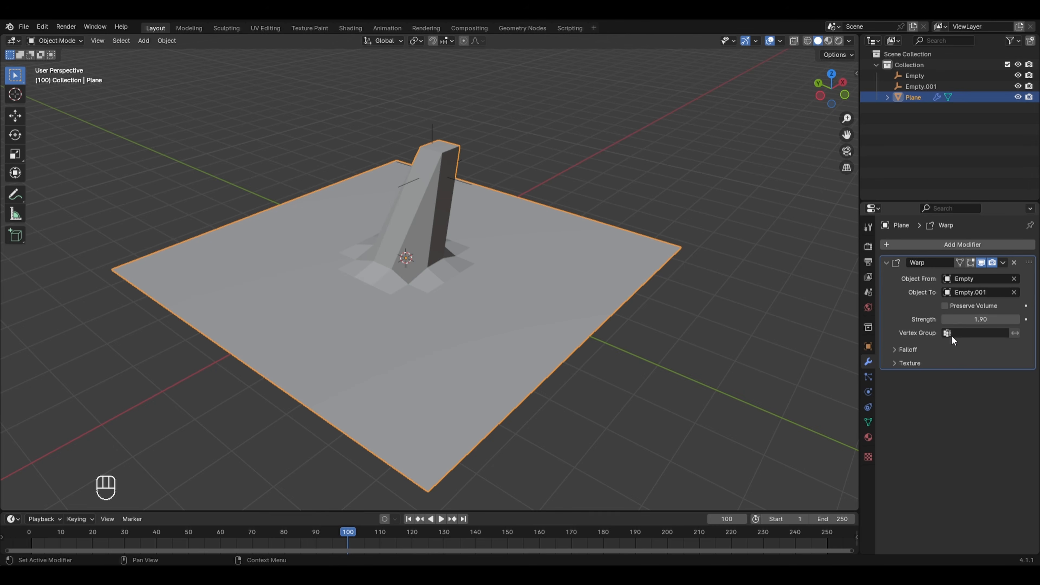
left_click(431, 128)
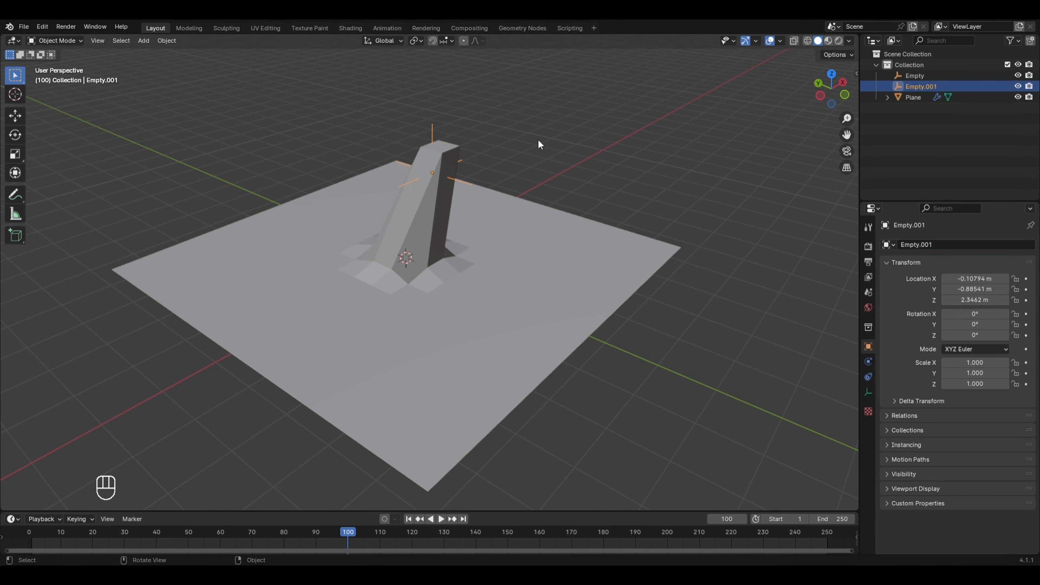
key("g")
key("Escape")
Lower the Warp strength on the plane to 1.10
left_click(504, 248)
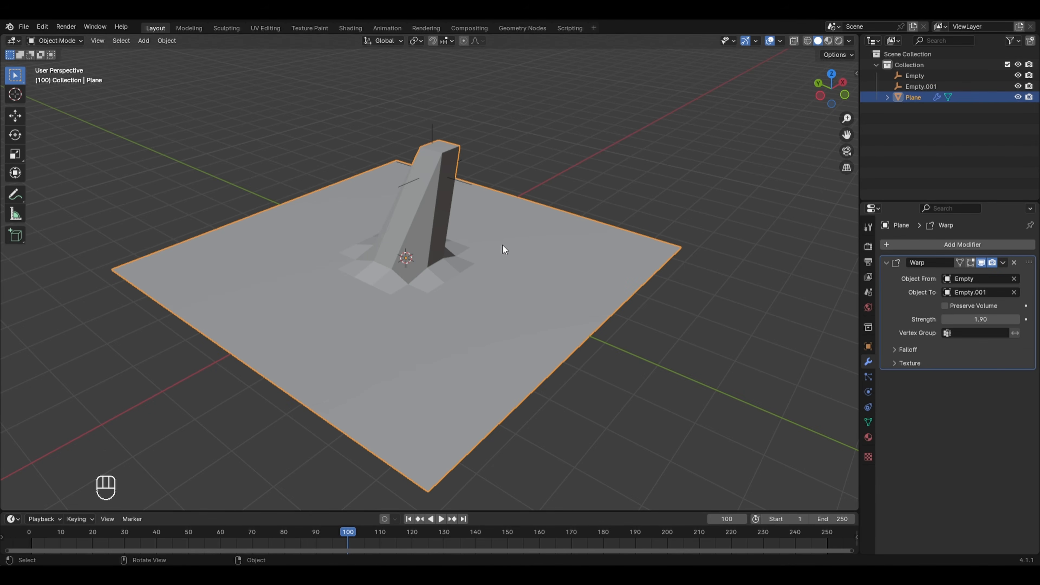
left_click_drag(980, 319, 955, 320)
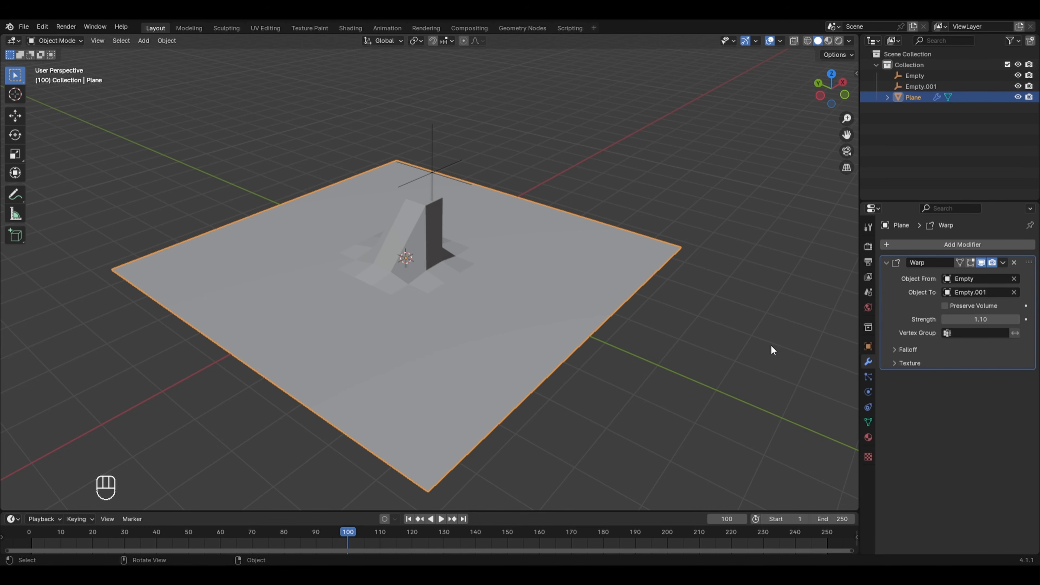
Delete the warped plane and both empties, and add a fresh mesh plane
key("a")
key("x")
left_click(731, 318)
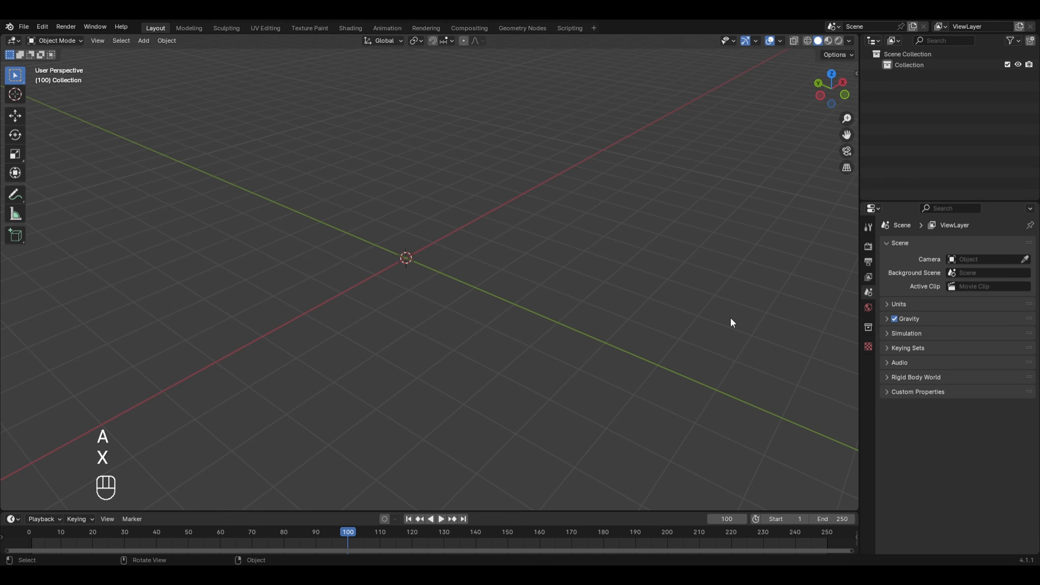
key("shift+a")
mouse_move(598, 293)
left_click(667, 292)
Subdivide the new plane's mesh in Edit Mode with 16 cuts
key("Tab")
key("Tab")
key("Tab")
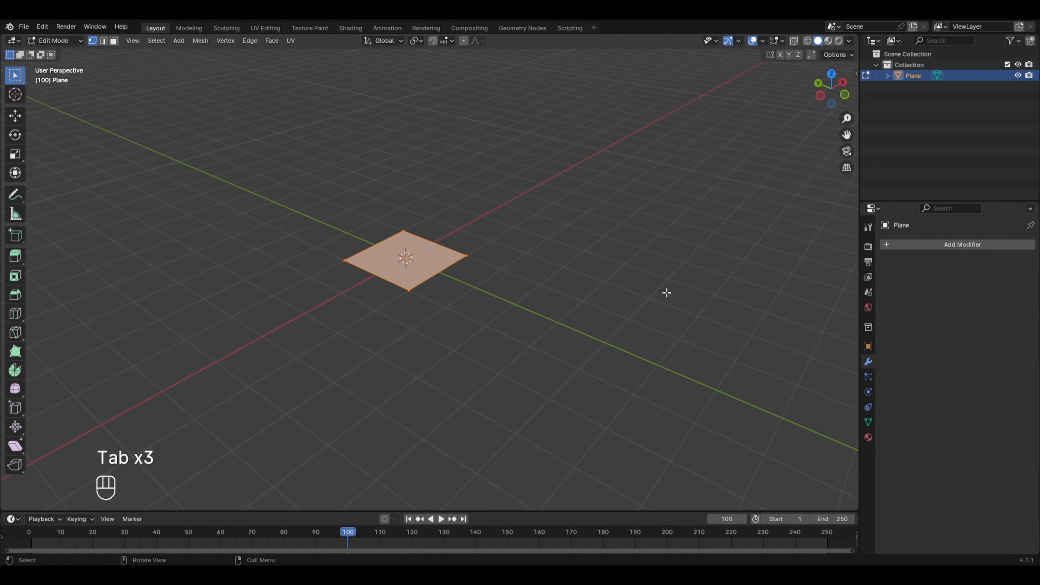
right_click(472, 240)
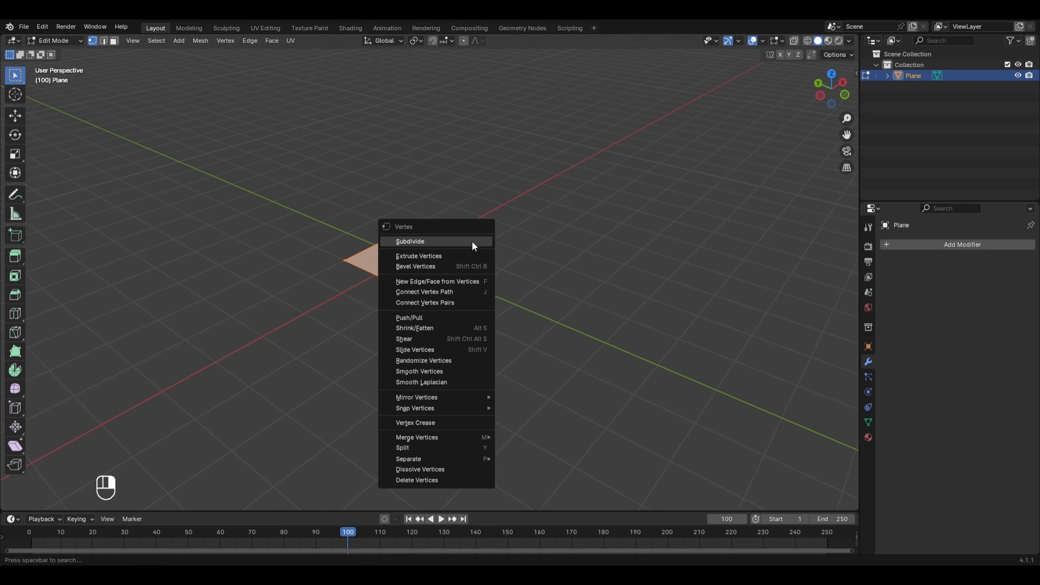
left_click(473, 241)
left_click(145, 427)
type("16")
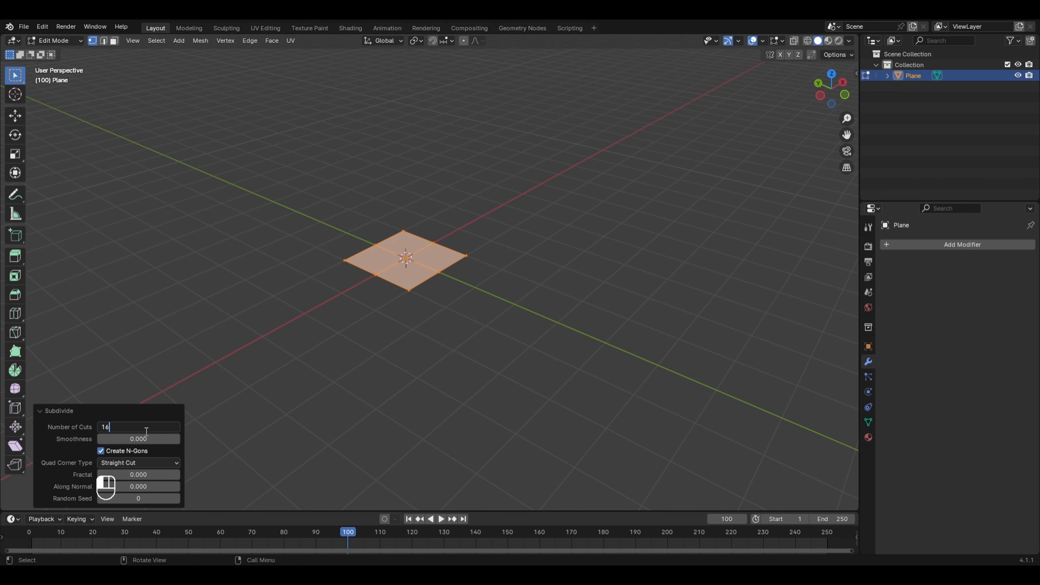
key("Return")
Scale the subdivided mesh up by about 3.72 and return to Object Mode
key("s")
key("s")
key("s")
left_click(705, 277)
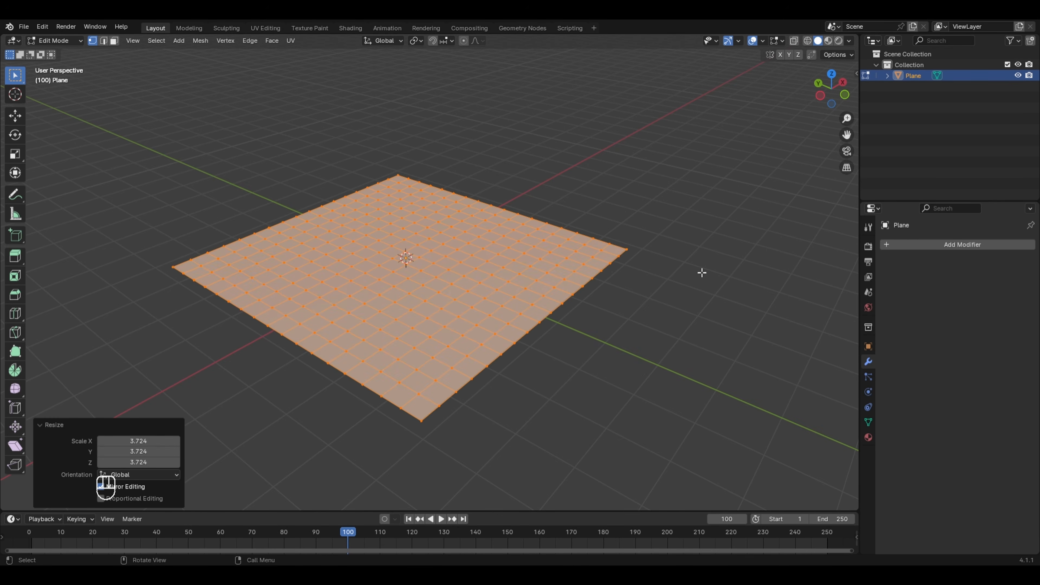
key("Tab")
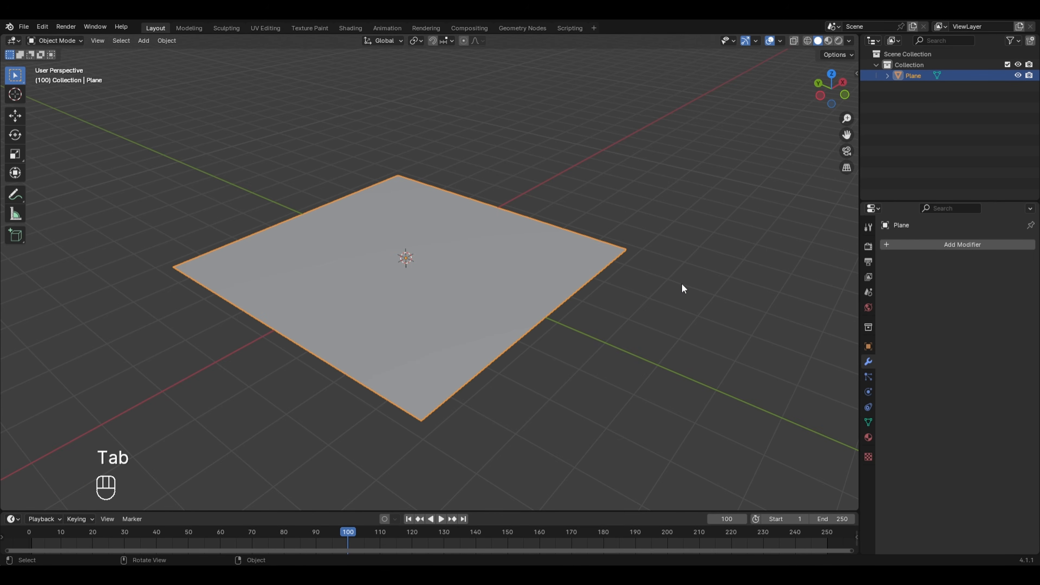
Add a Wave deform modifier to the plane and start the animation playback
left_click(978, 242)
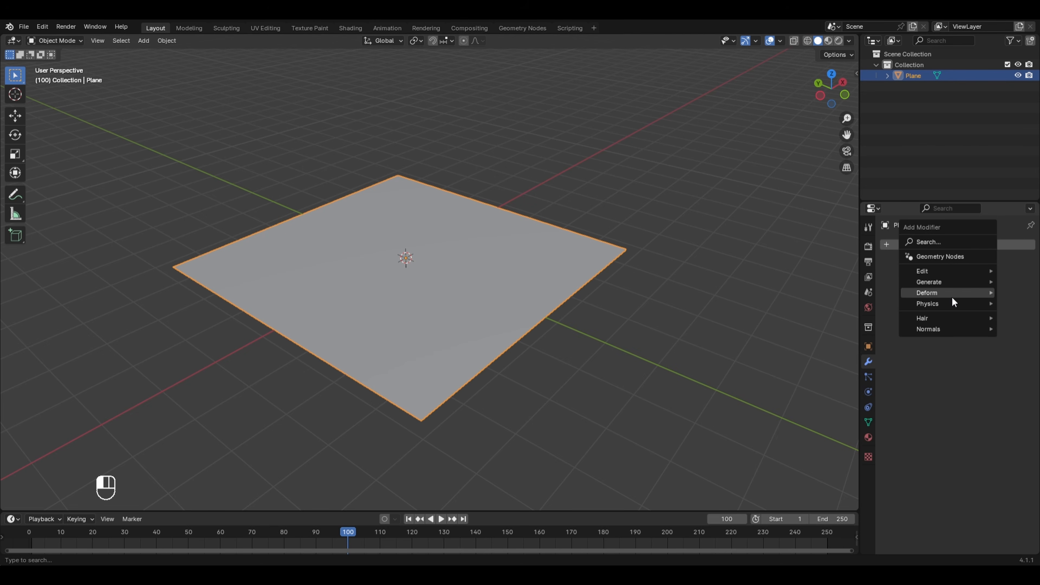
mouse_move(952, 295)
left_click(850, 456)
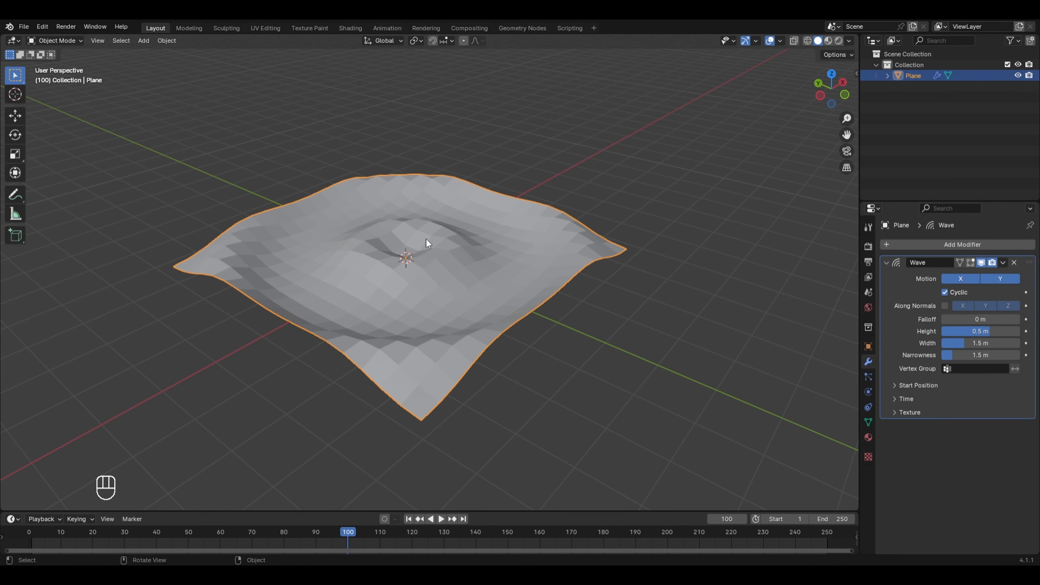
left_click(441, 519)
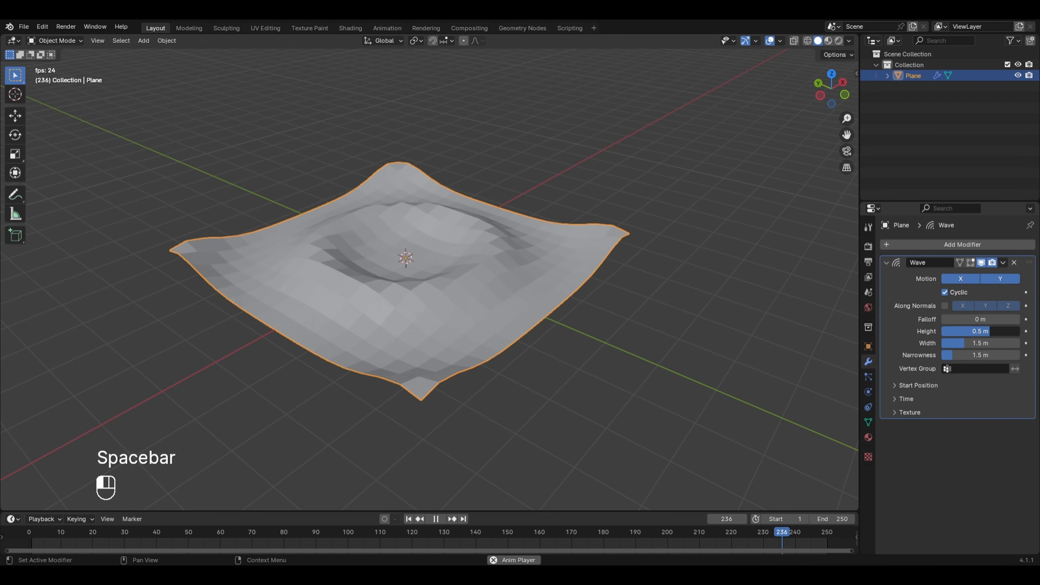
Adjust the Wave modifier to a height of 0.31 m, width of 1.9 m and narrowness of 0.68 m
mouse_move(989, 331)
left_mouse_down()
mouse_move(1006, 331)
mouse_move(958, 331)
mouse_move(985, 331)
left_mouse_up()
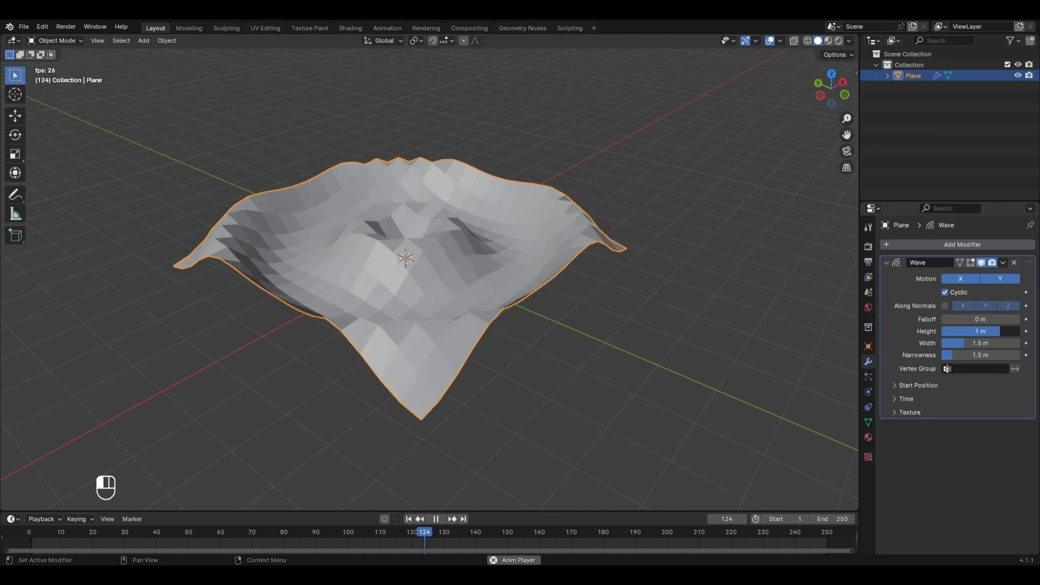
left_click_drag(1000, 331, 958, 343)
mouse_move(971, 355)
left_mouse_down()
mouse_move(996, 355)
mouse_move(965, 356)
left_mouse_up()
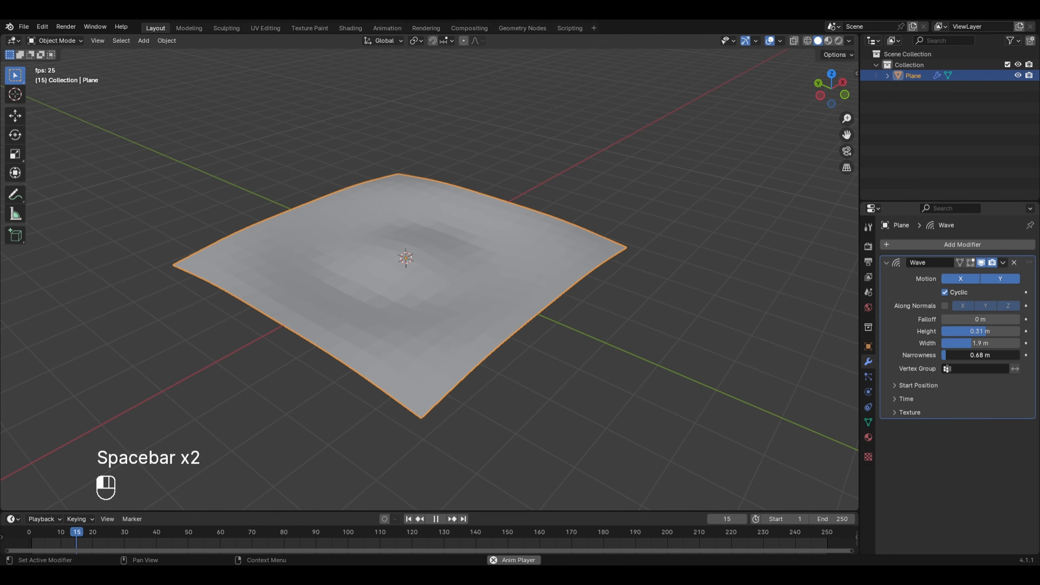
Set the wave's speed to 0.20 in its time settings, preview the animation and stop playback
left_click(906, 395)
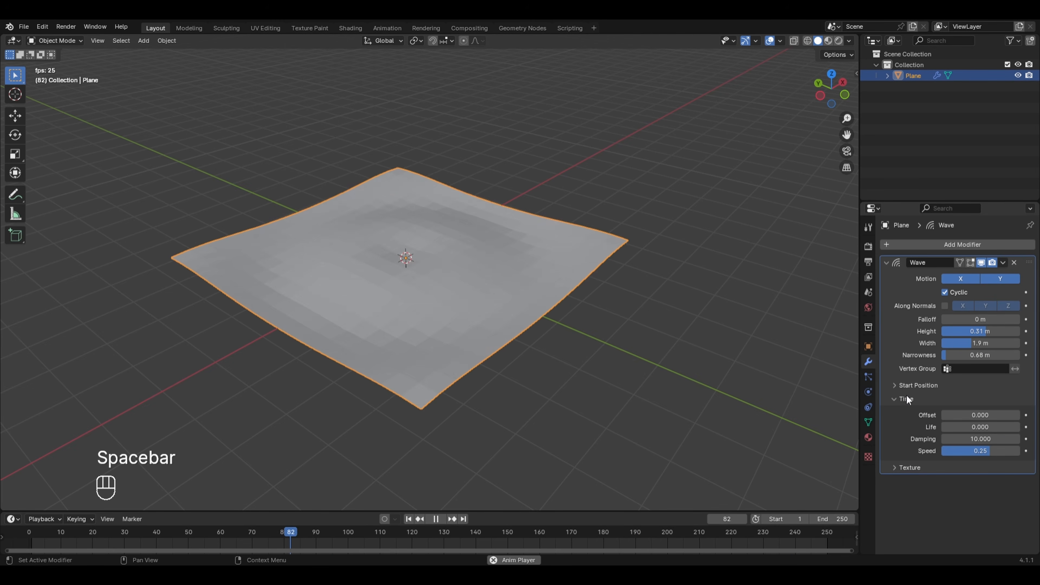
mouse_move(980, 451)
left_mouse_down()
mouse_move(965, 451)
mouse_move(1011, 451)
mouse_move(952, 451)
mouse_move(988, 451)
left_mouse_up()
key("space")
key("space")
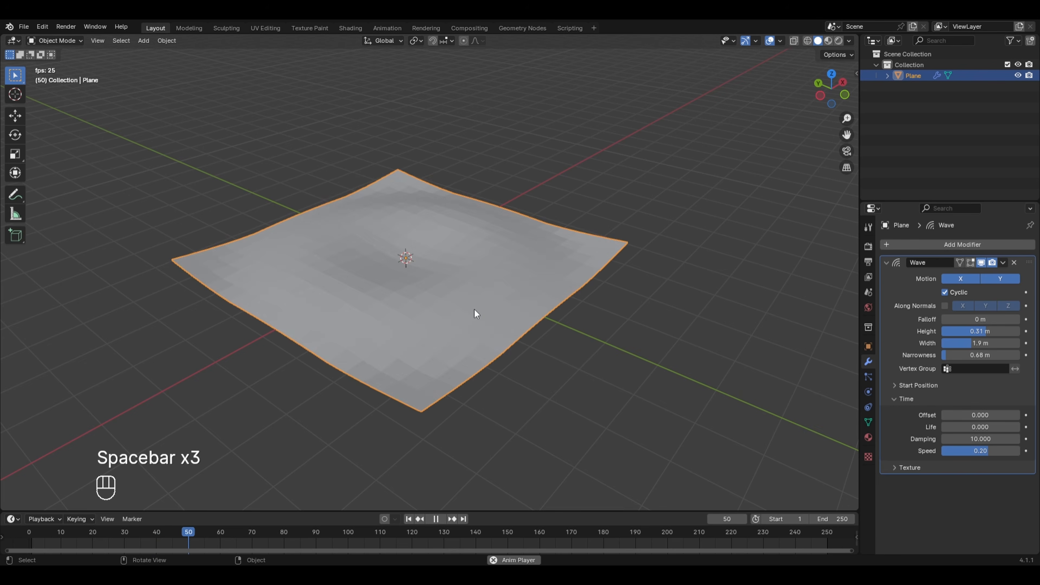
key("space")
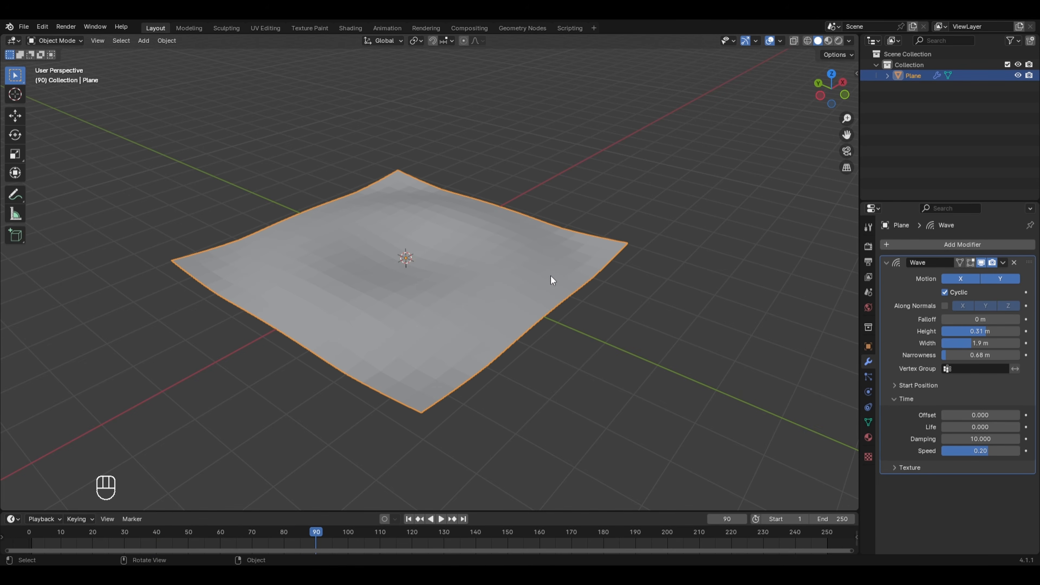